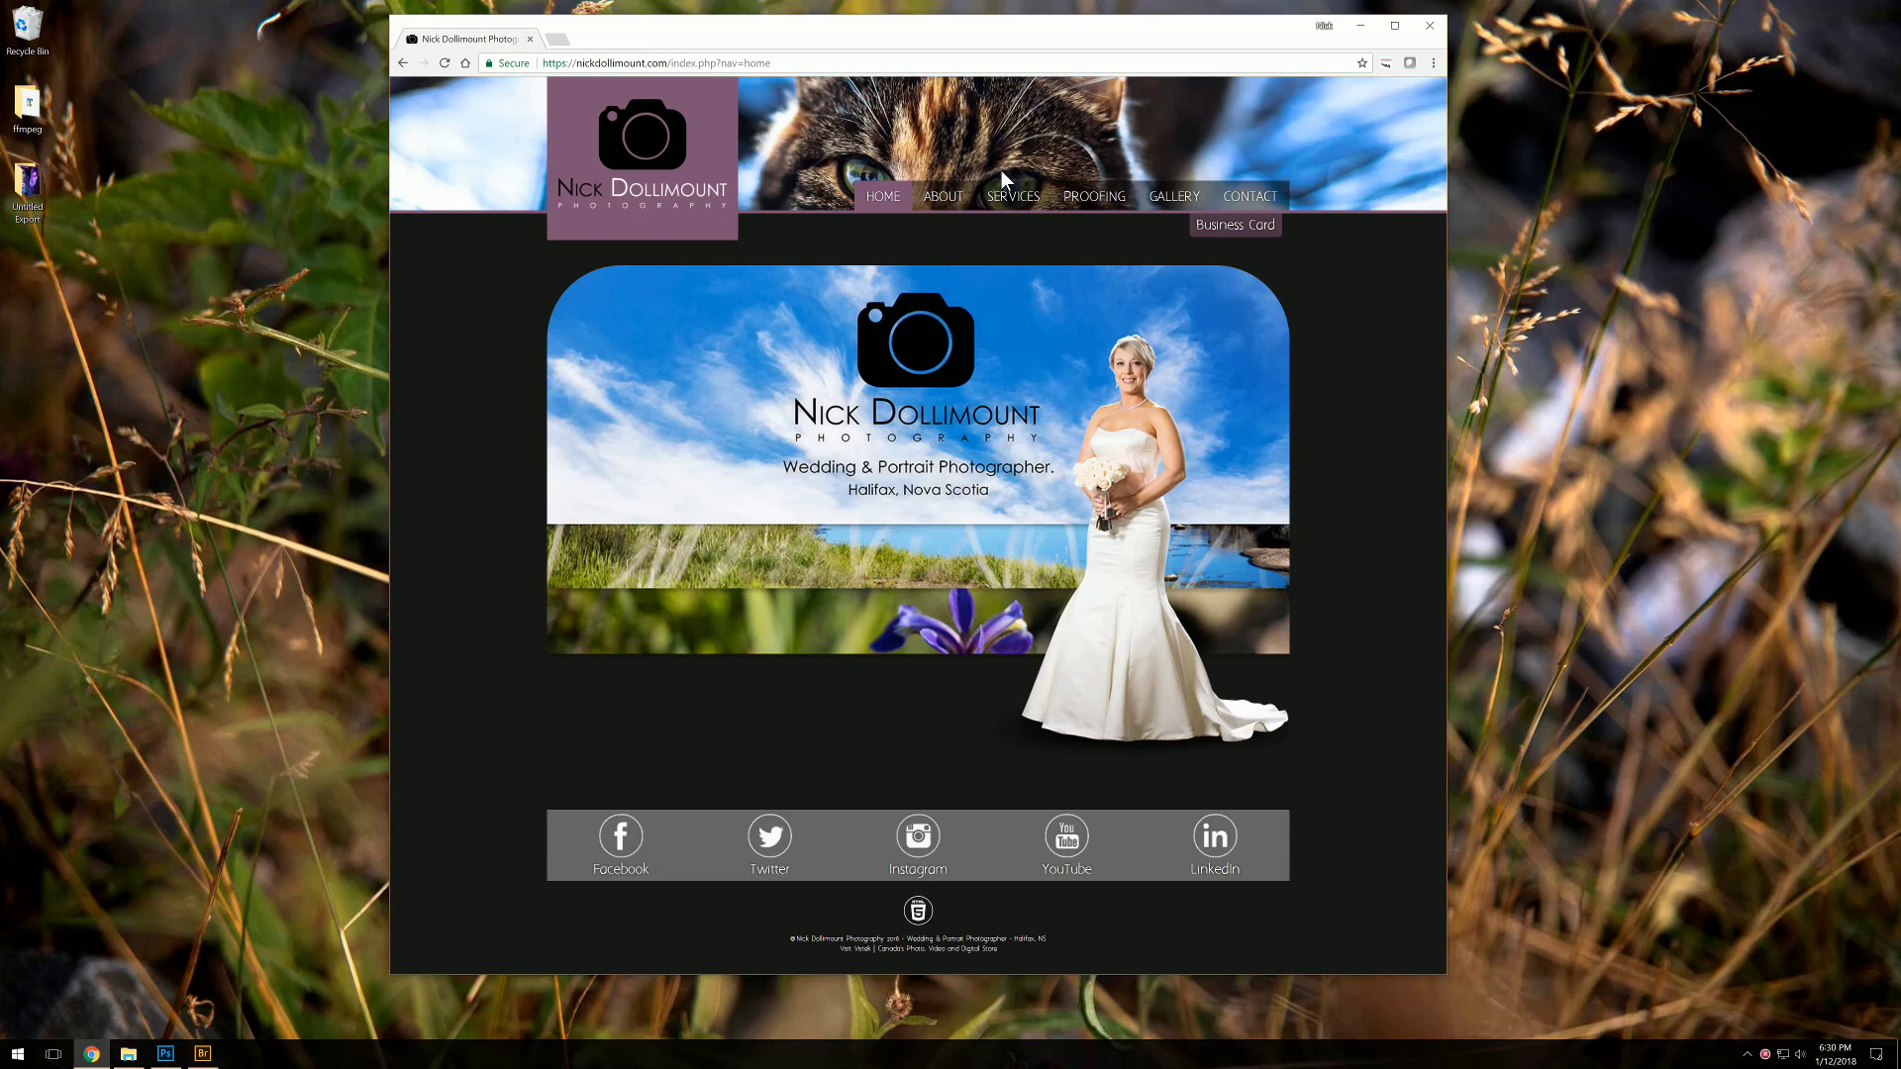
Minimize the browser and open the 2017 folder under D:\Pictures in File Explorer
click(1360, 26)
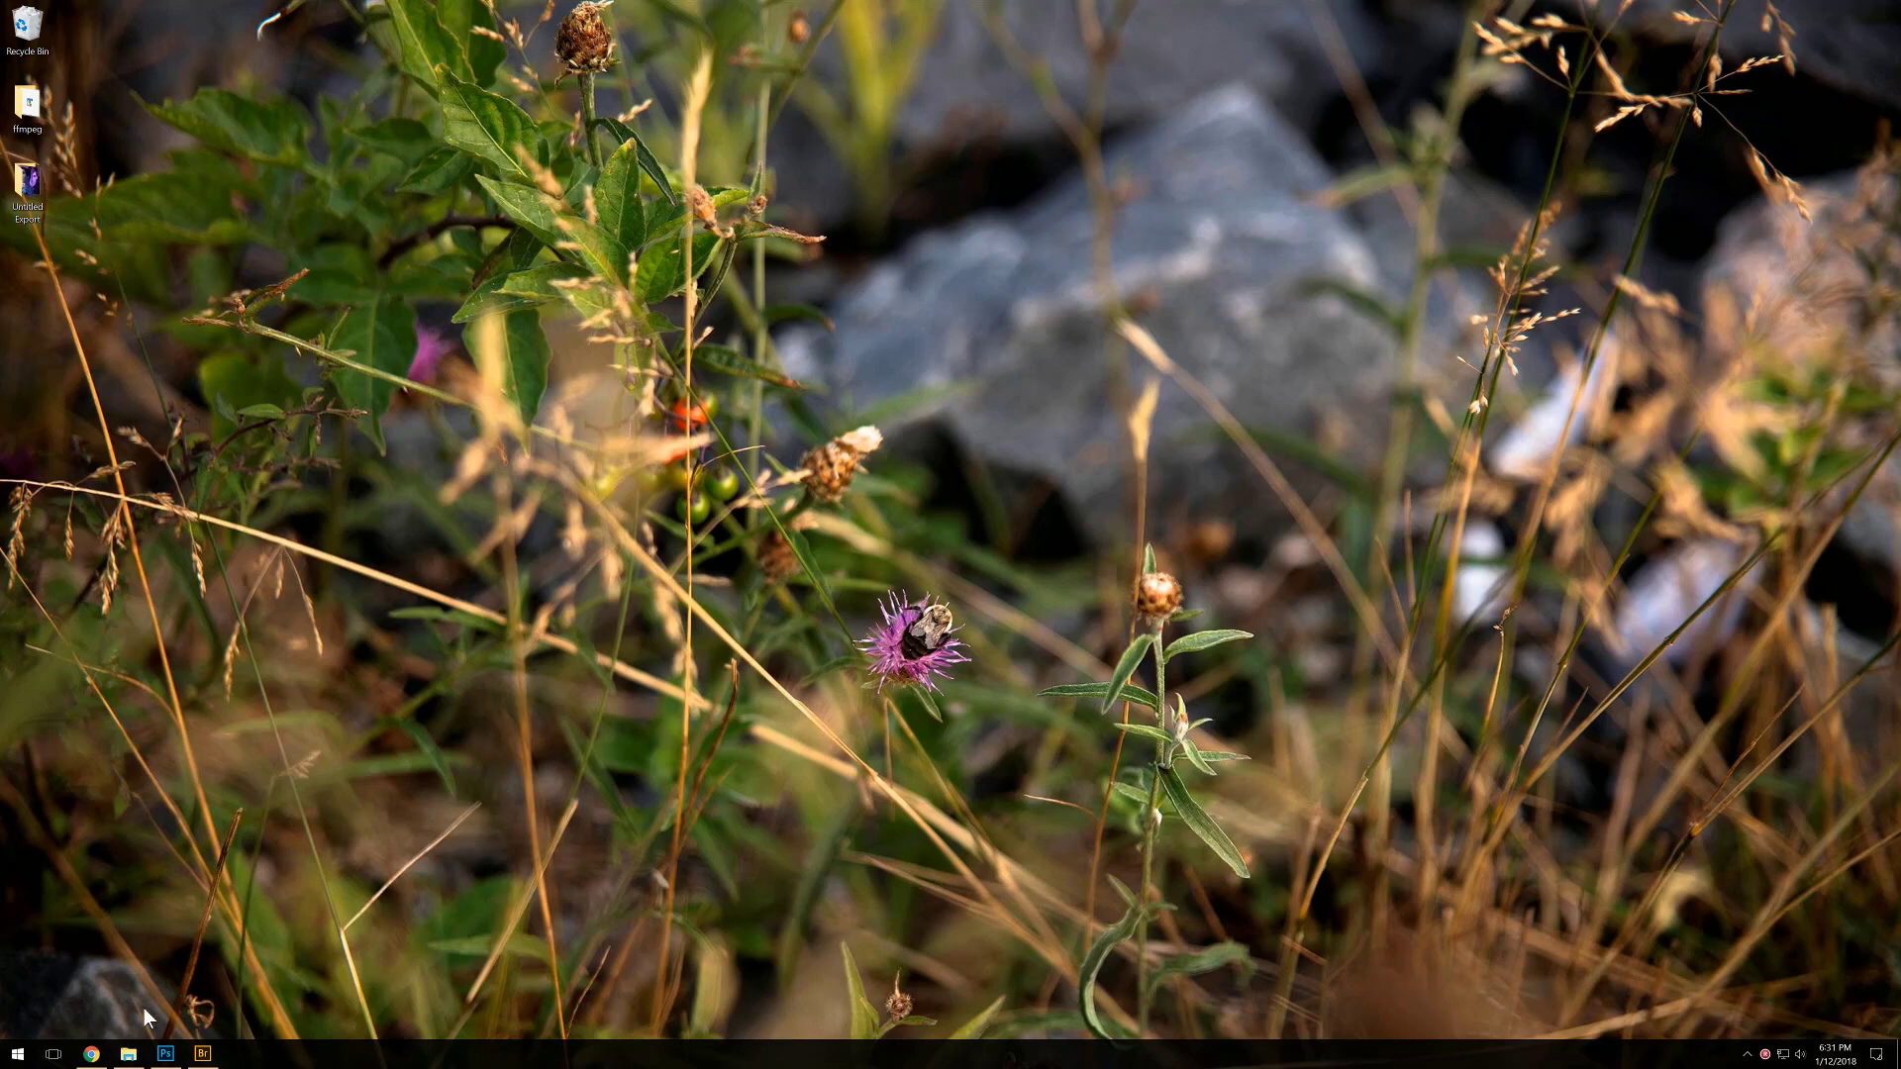
click(129, 1053)
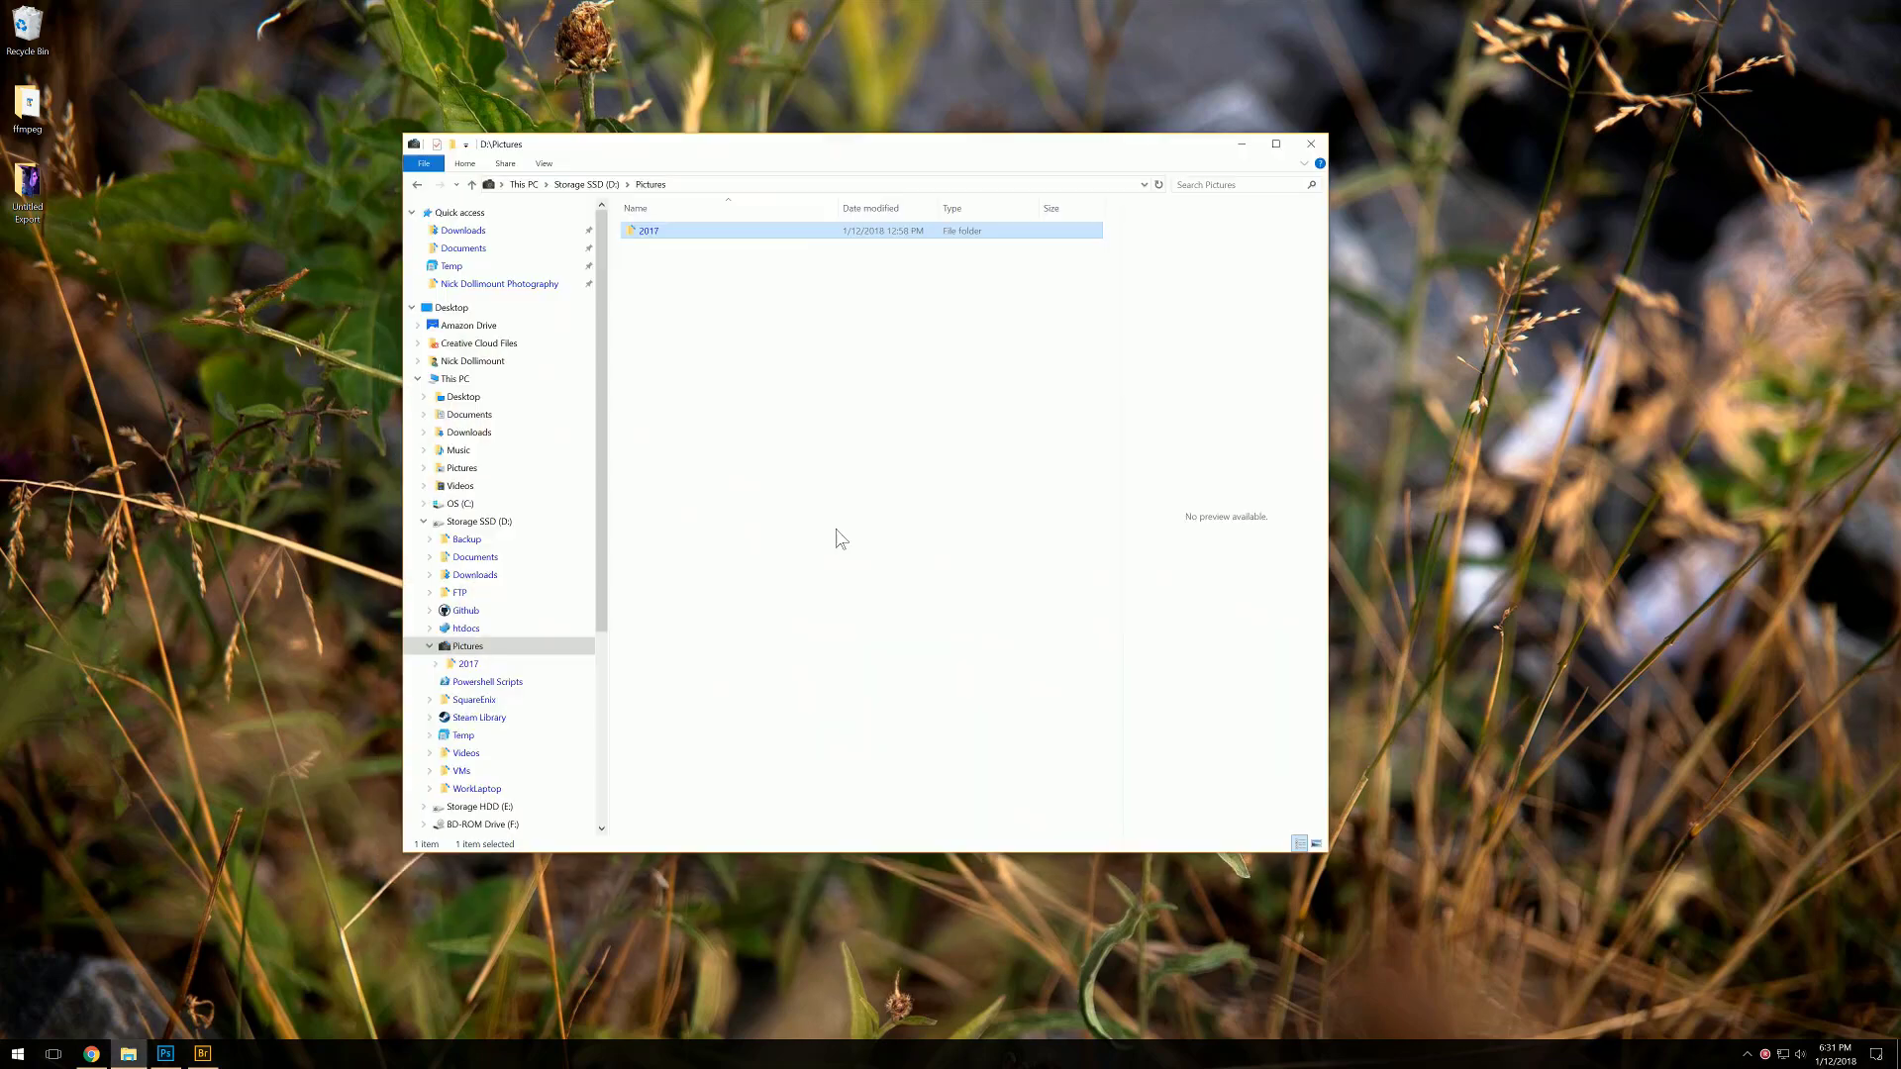
double_click(668, 236)
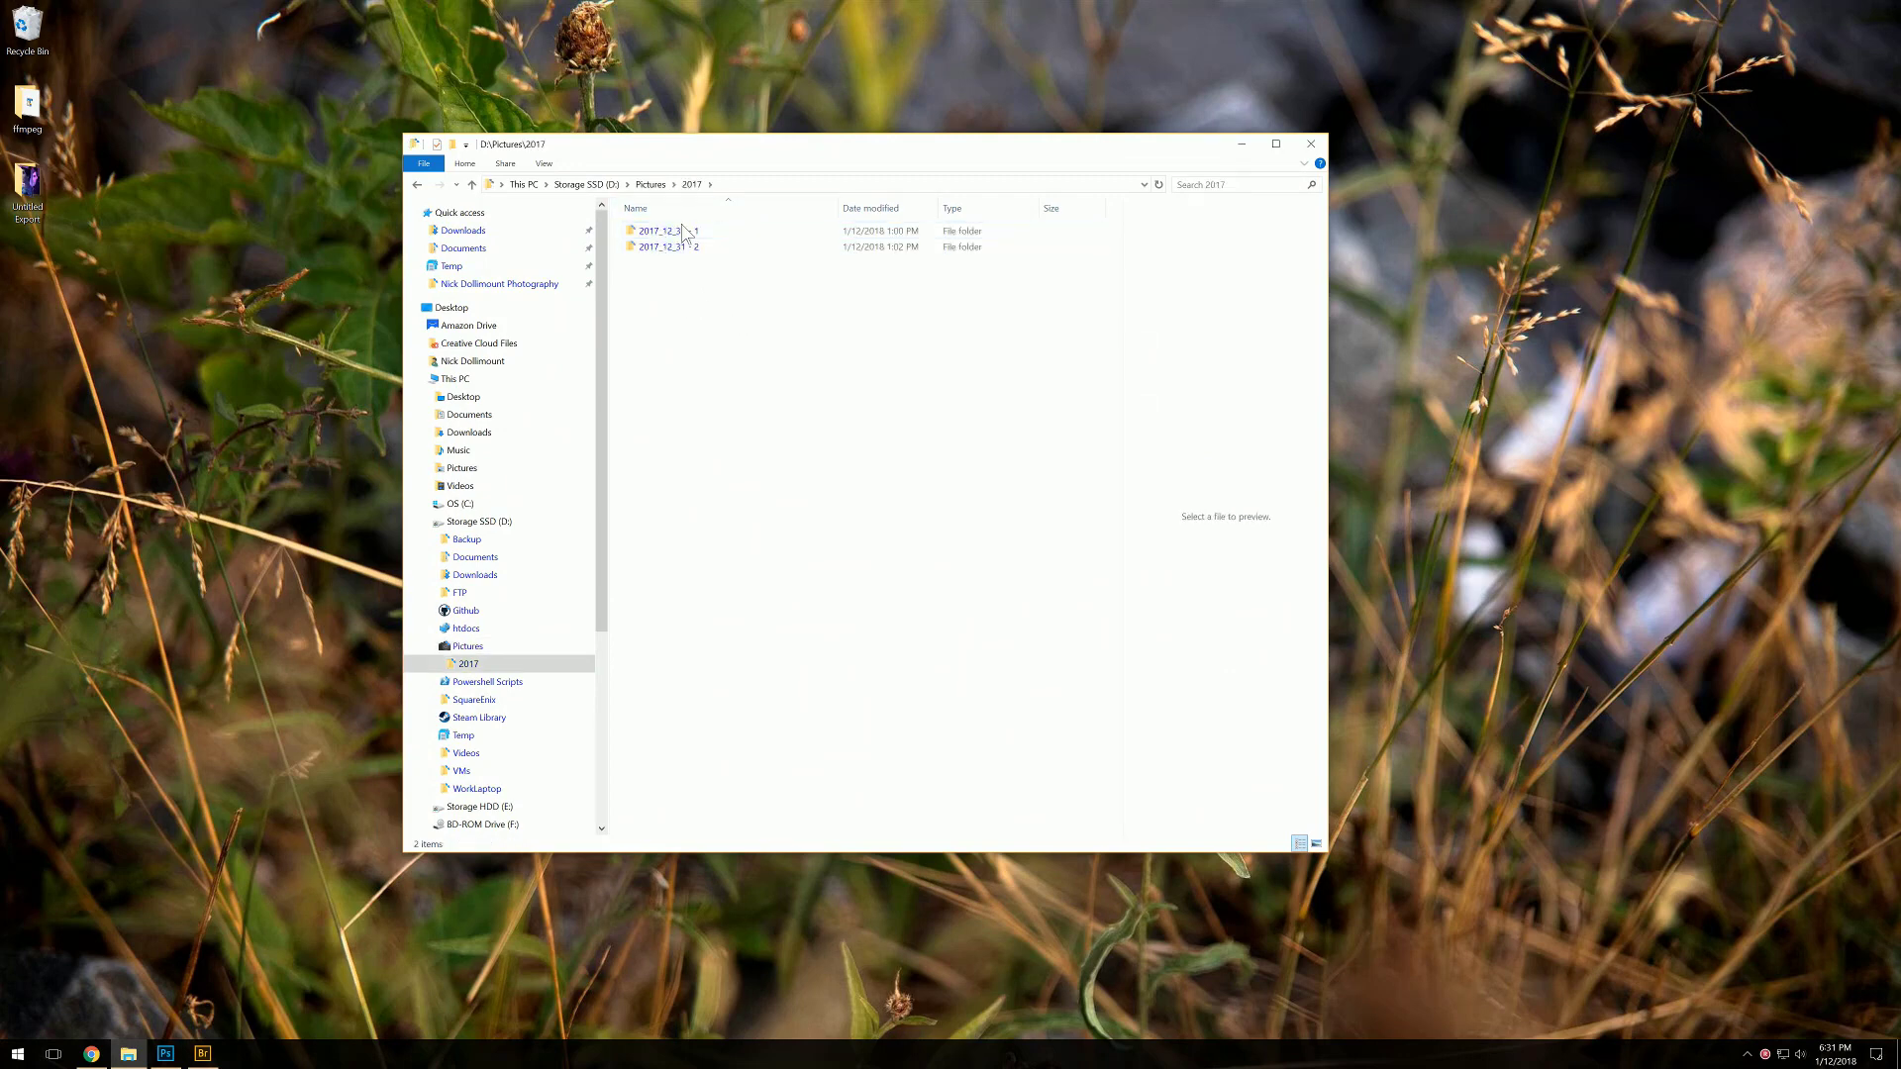
click(682, 229)
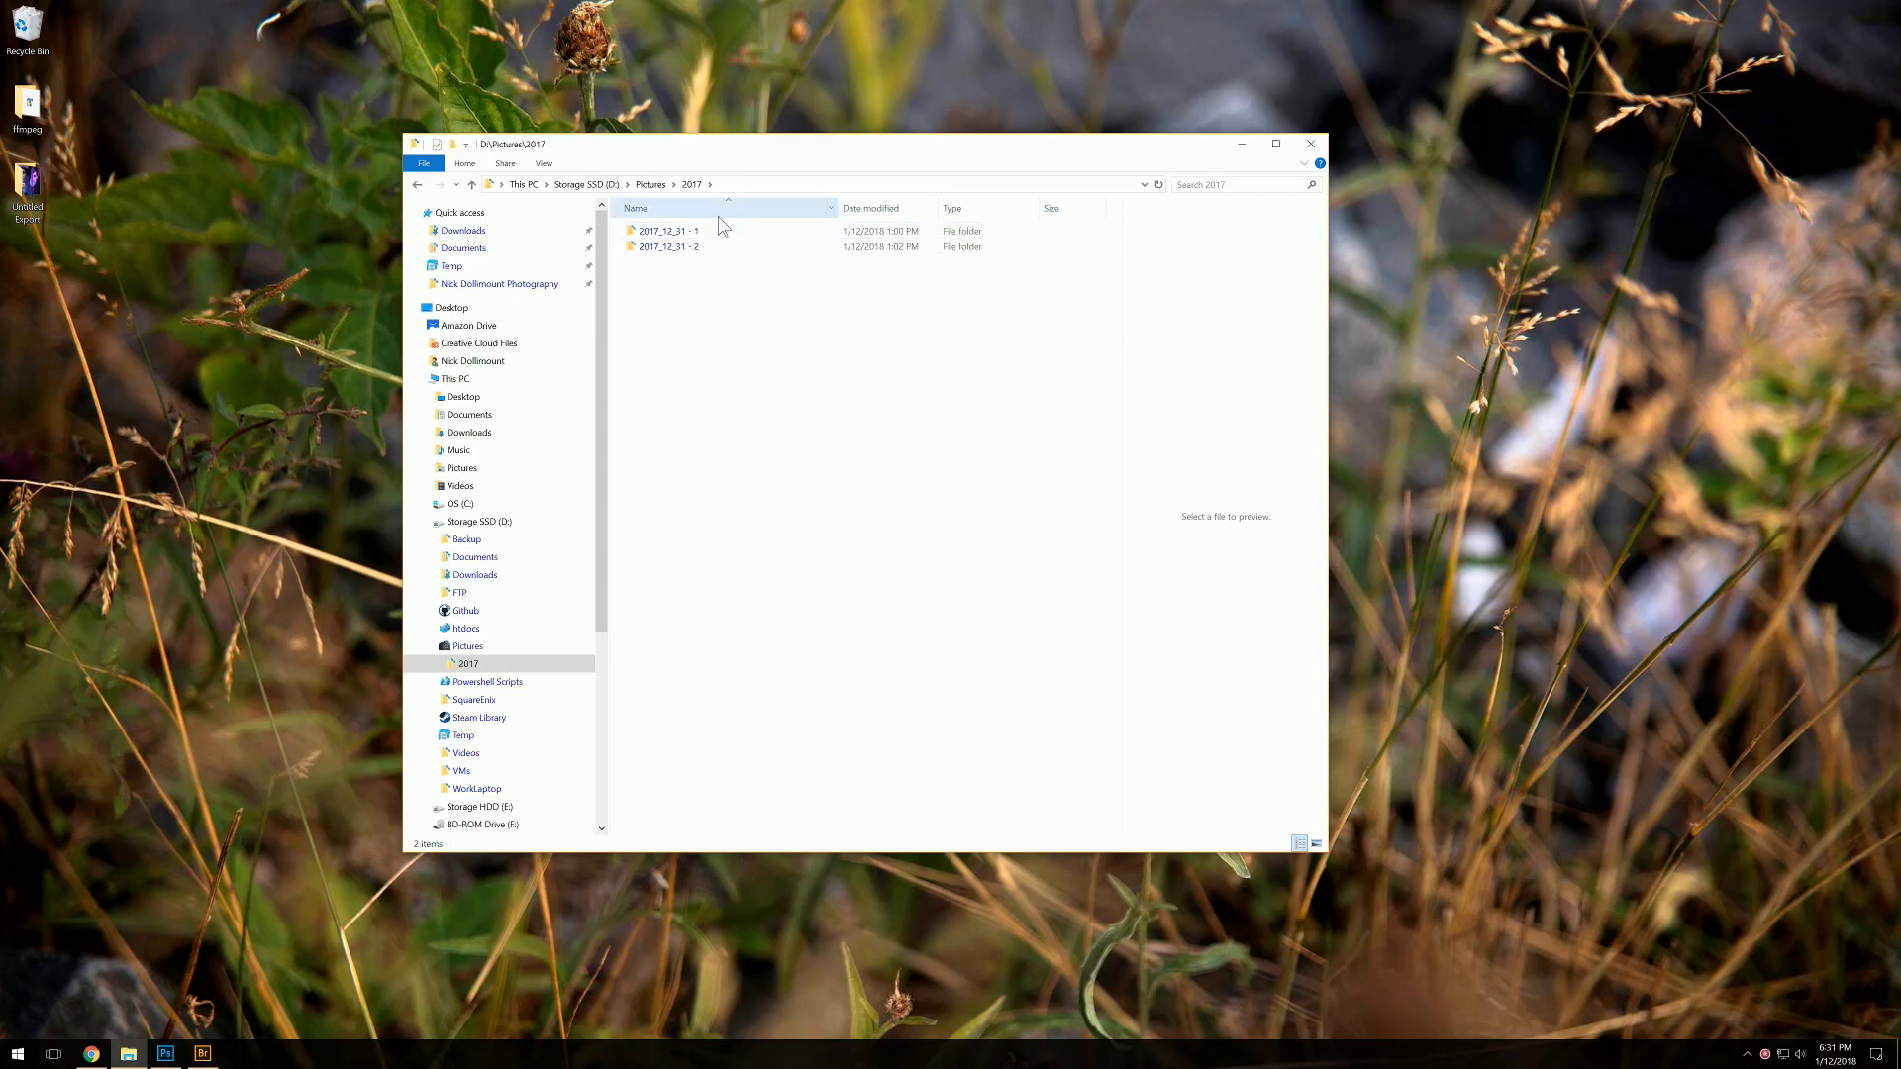
mouse_move(738, 233)
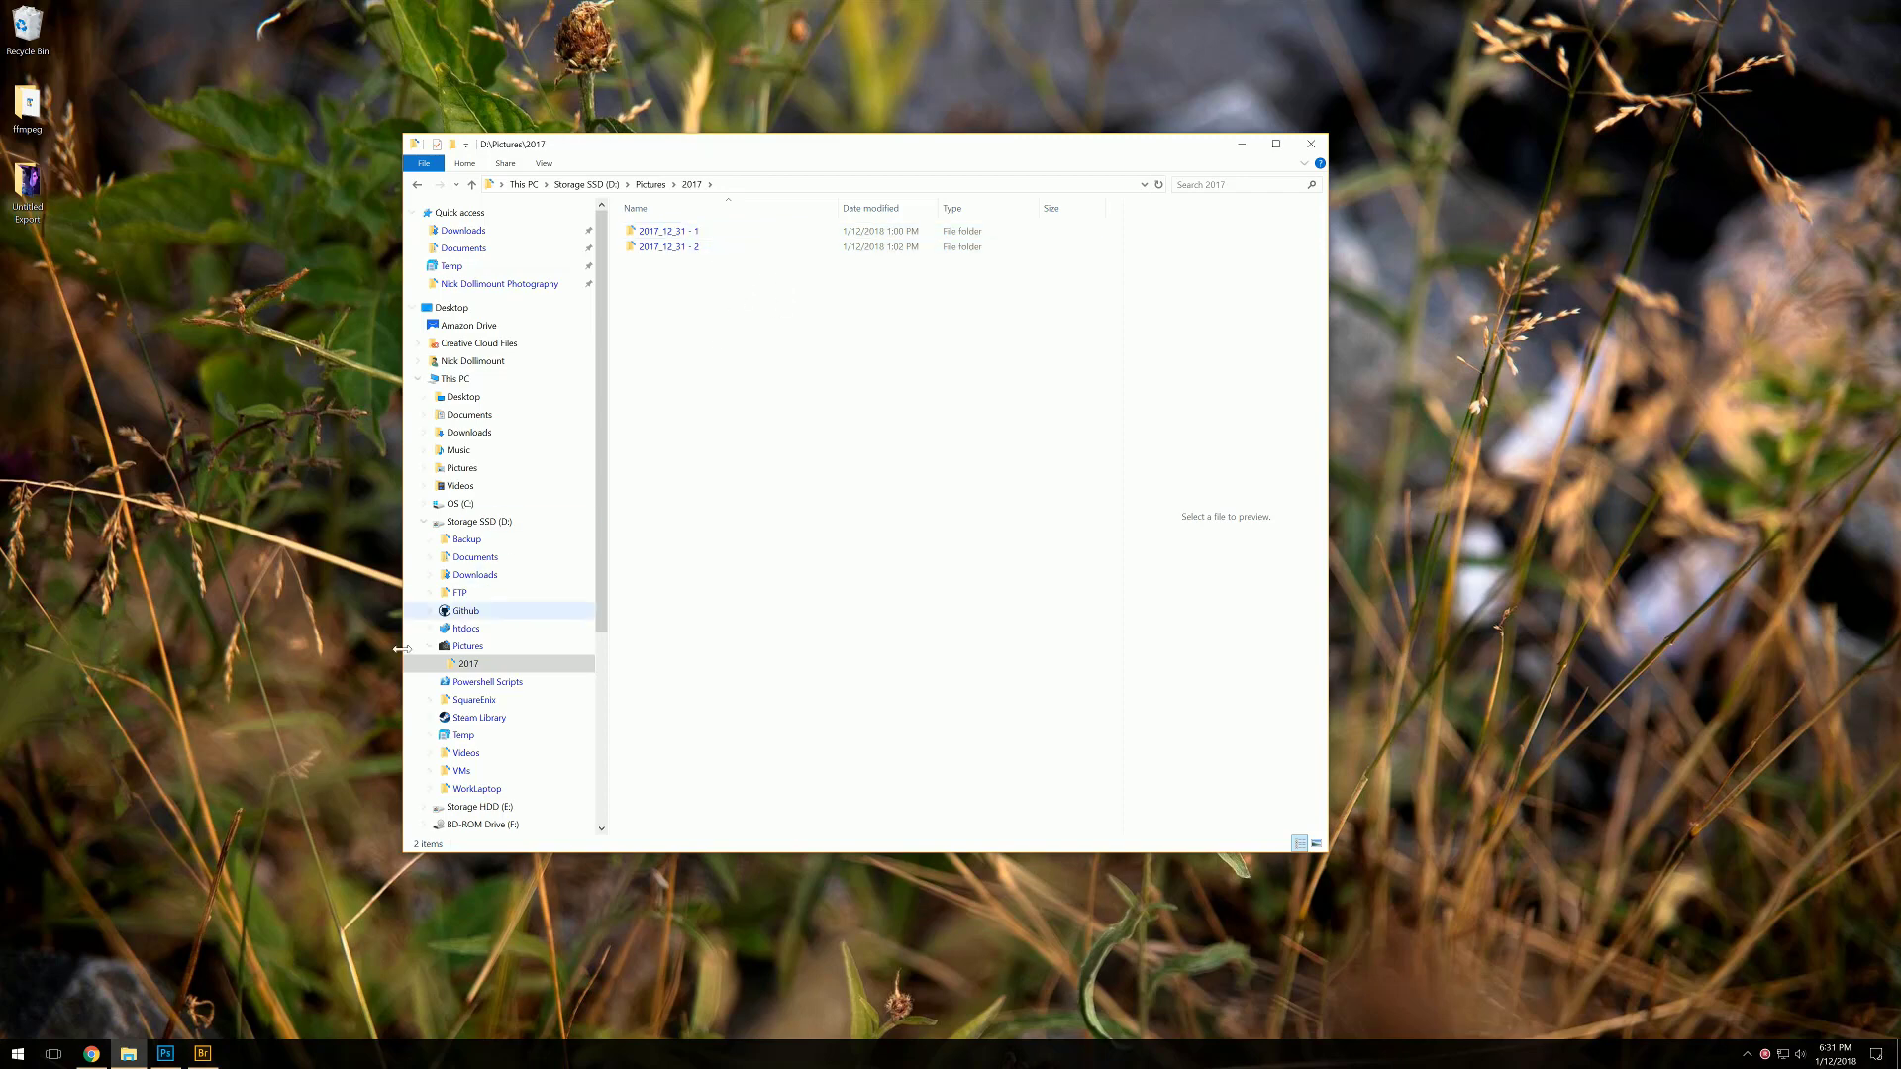
Switch to Adobe Bridge and select DSC02437.ARW, the first photo in the 2017_12_31 - 1 folder
mouse_move(204, 1056)
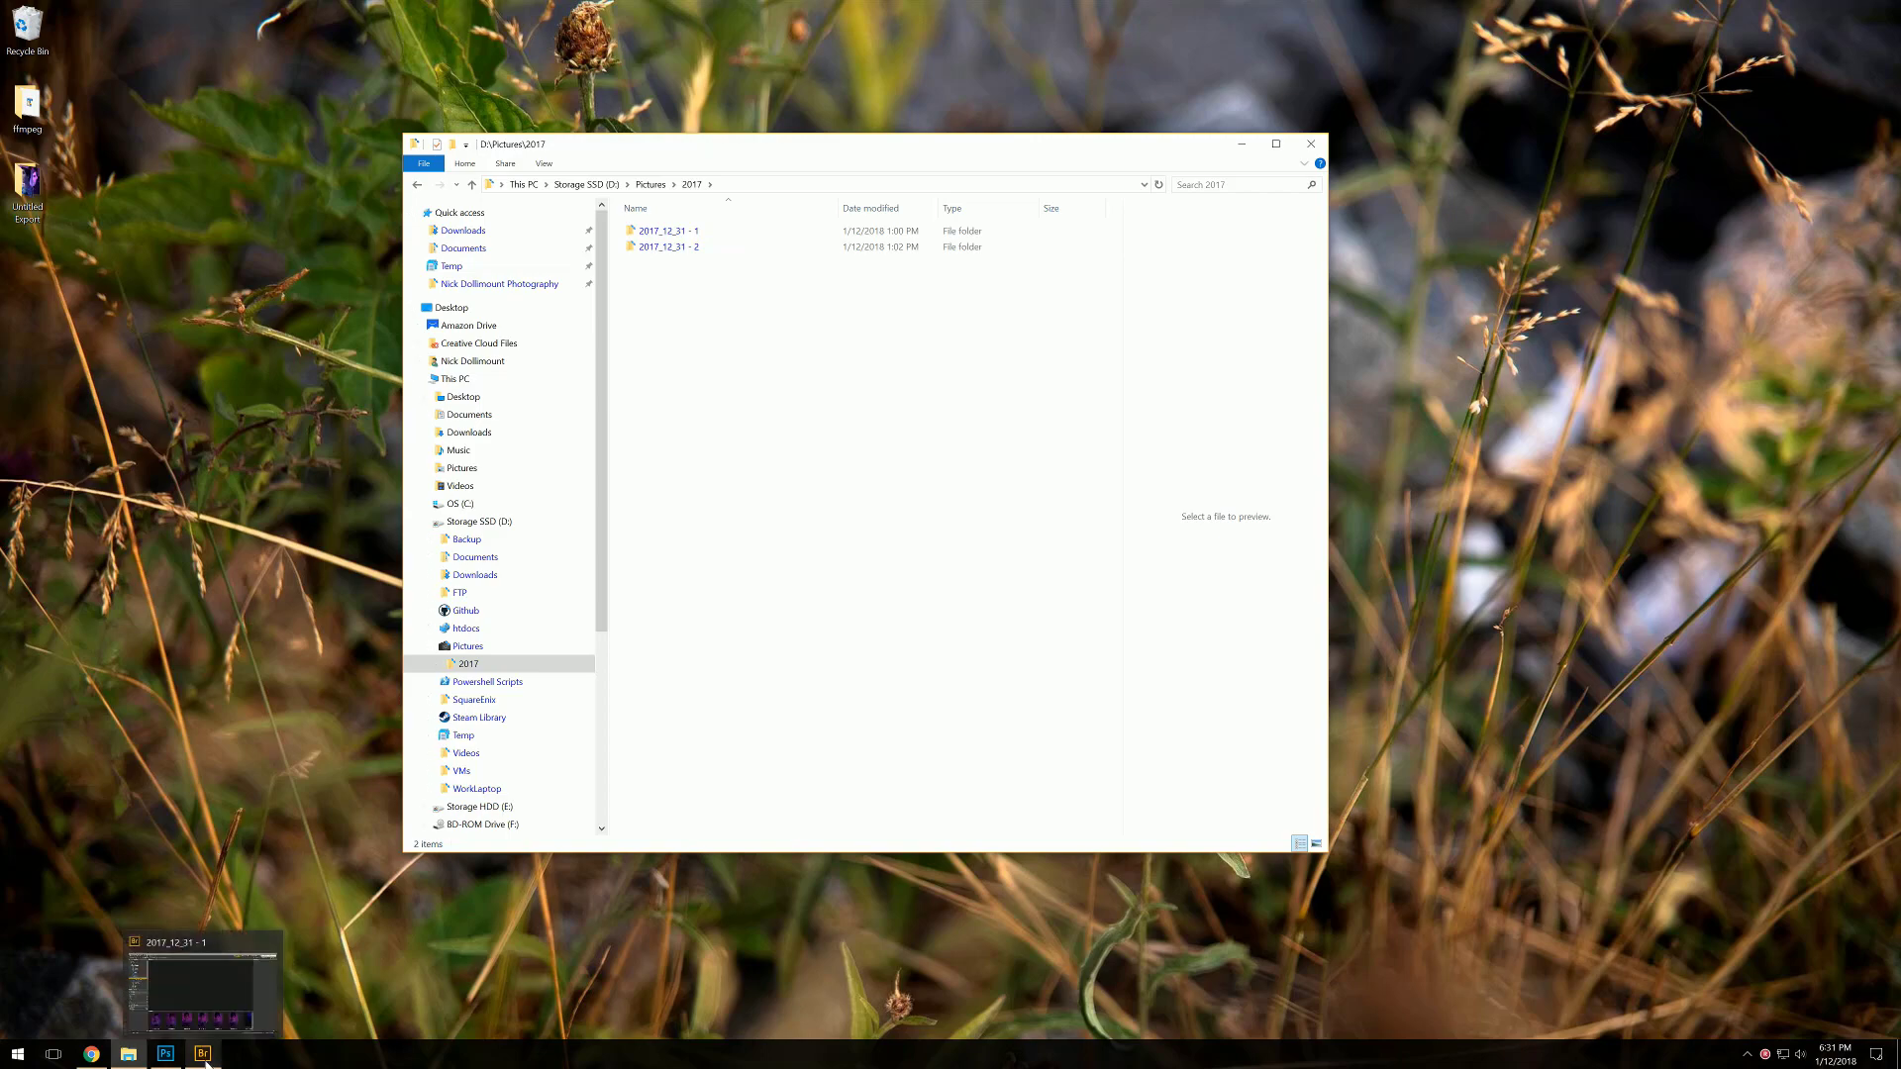
click(220, 990)
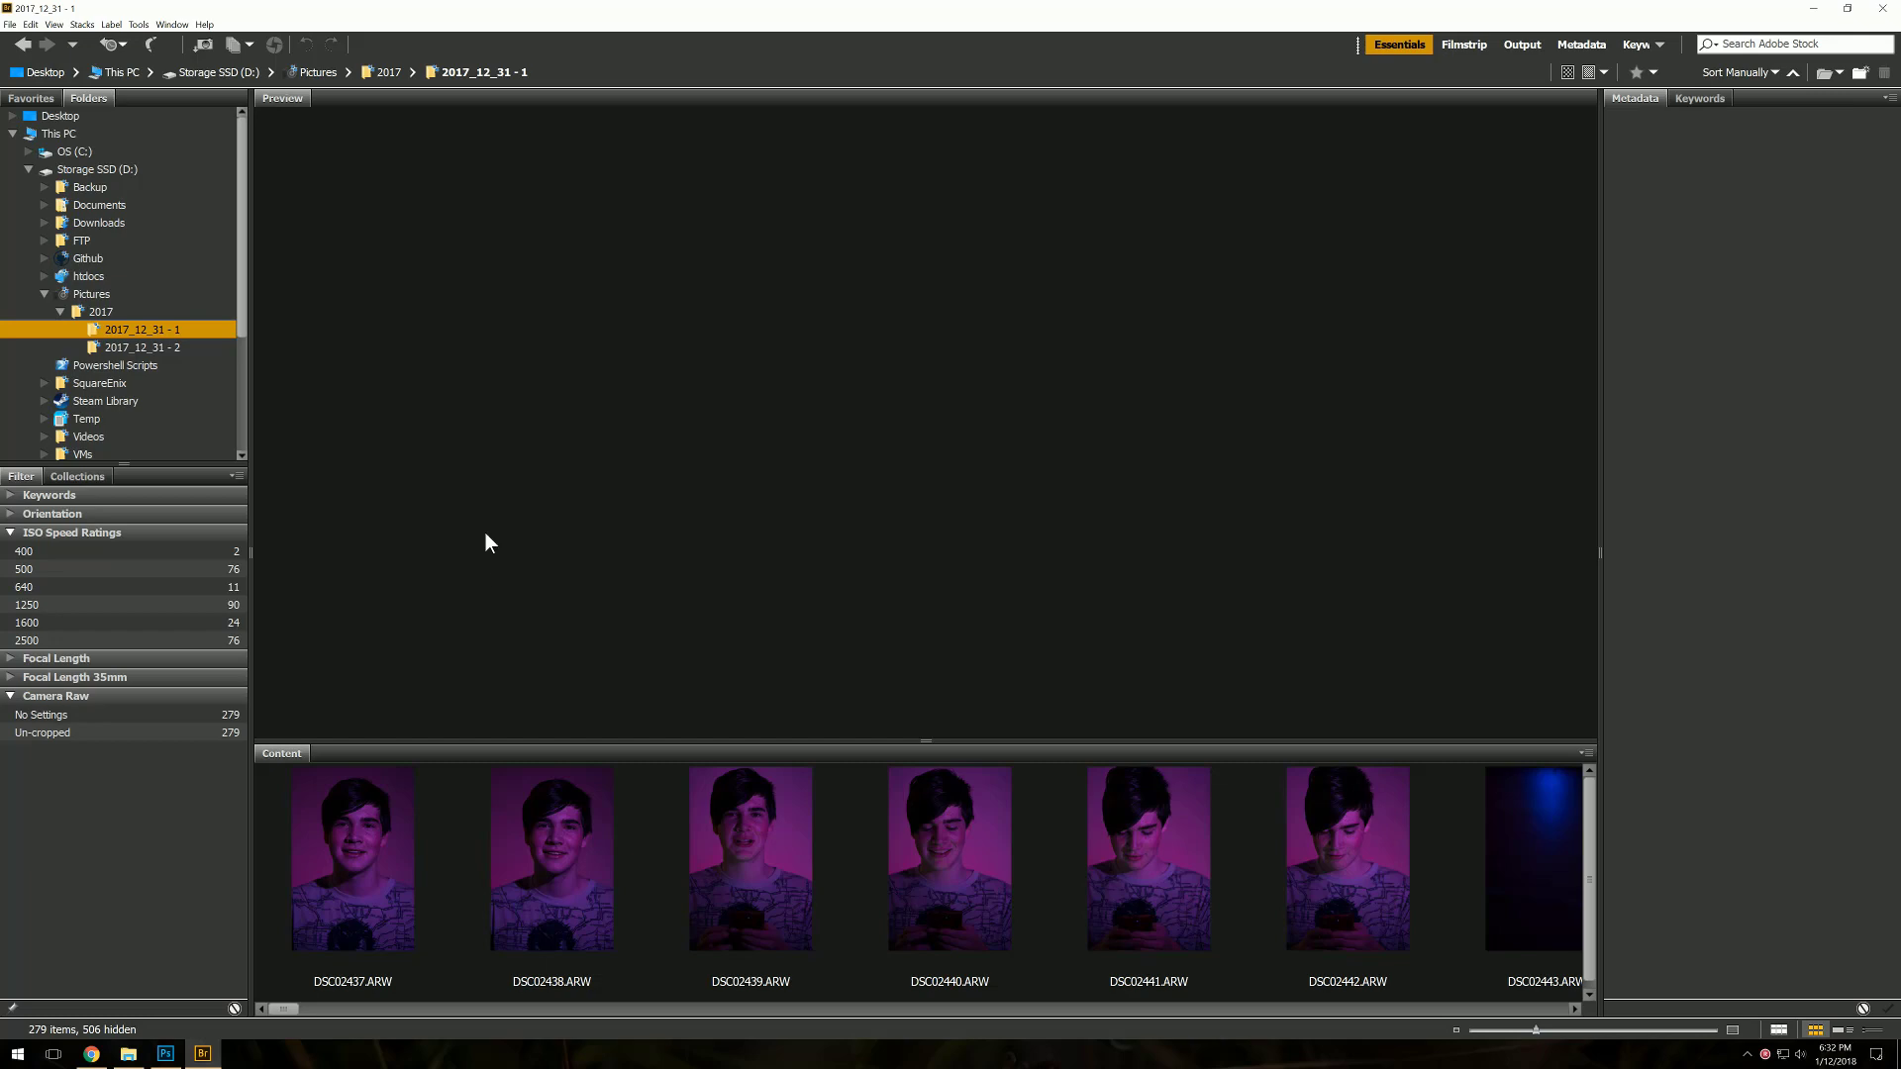
mouse_move(281, 1010)
mouse_down()
mouse_move(1574, 1010)
mouse_move(283, 1009)
mouse_up()
click(347, 859)
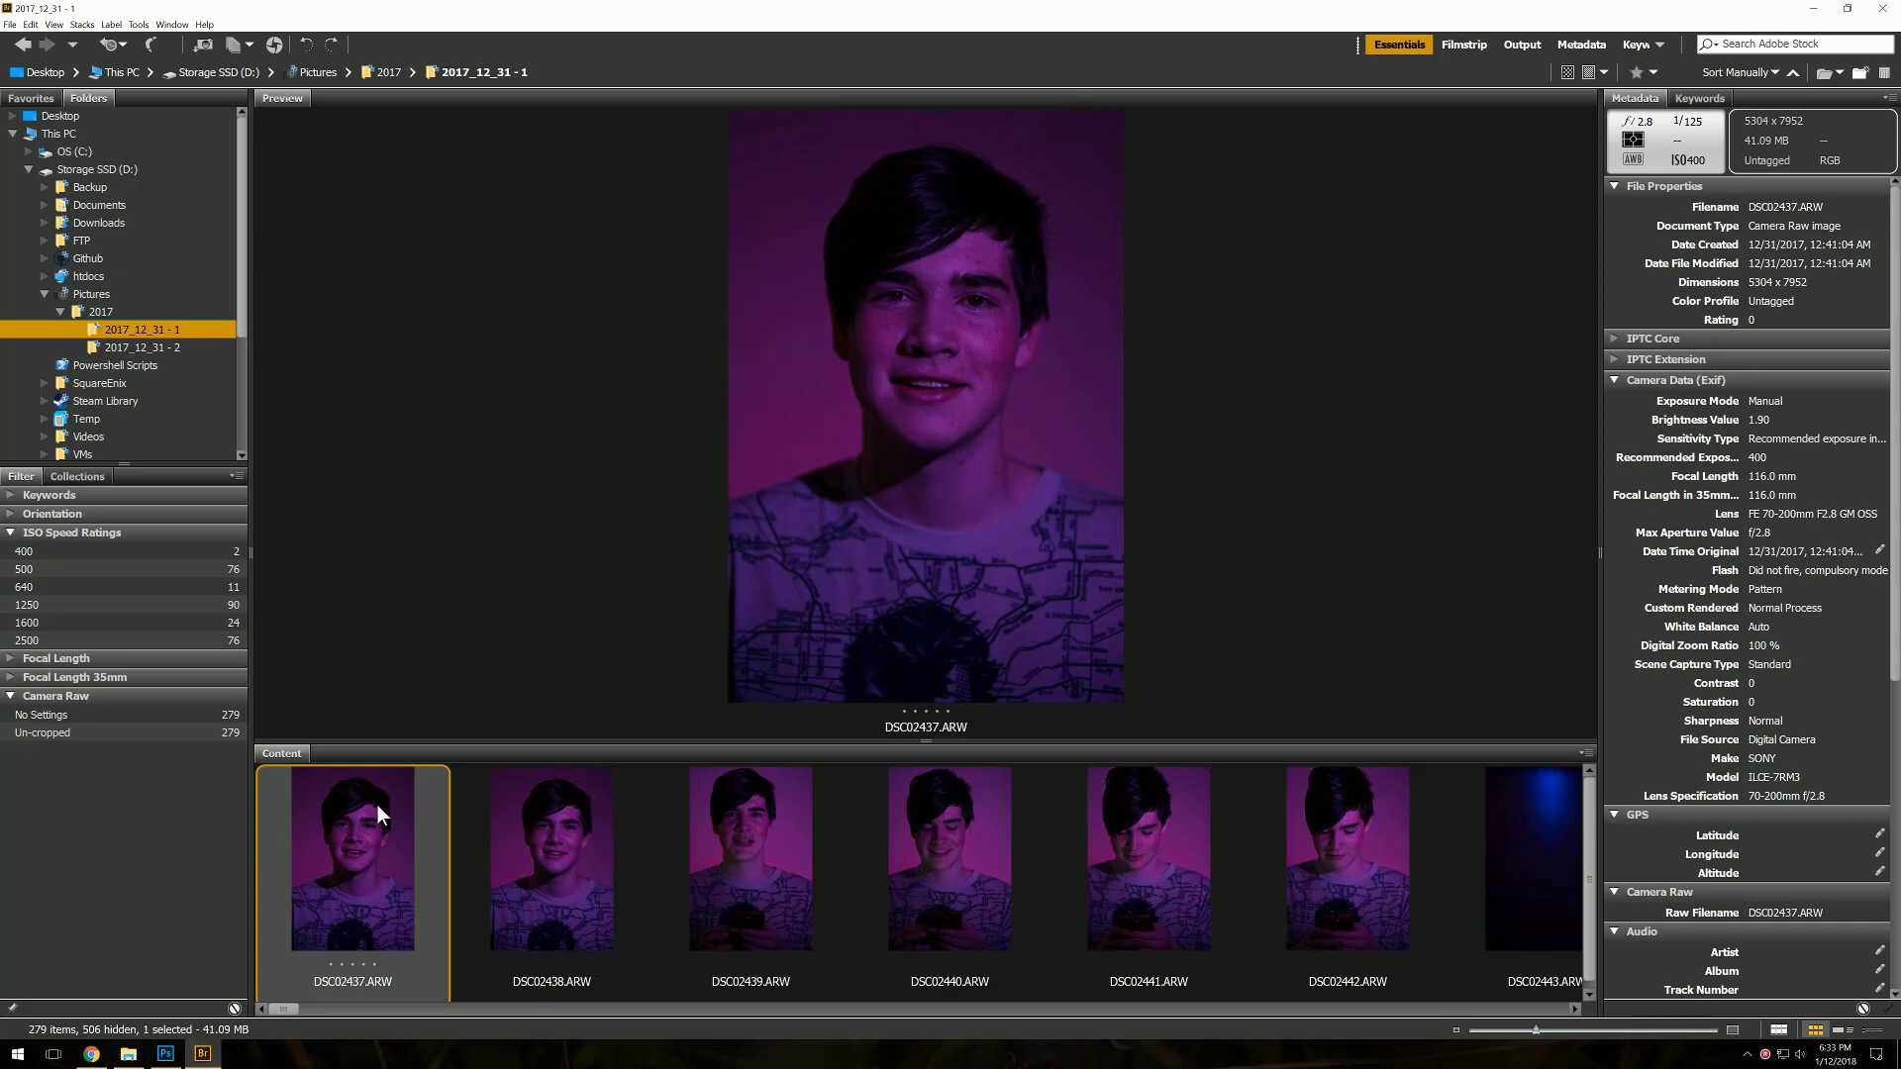
Review the portraits one by one in the preview, from DSC02437.ARW through DSC02455.ARW
key(Right)
key(Right)
key(Right)
key(Right)
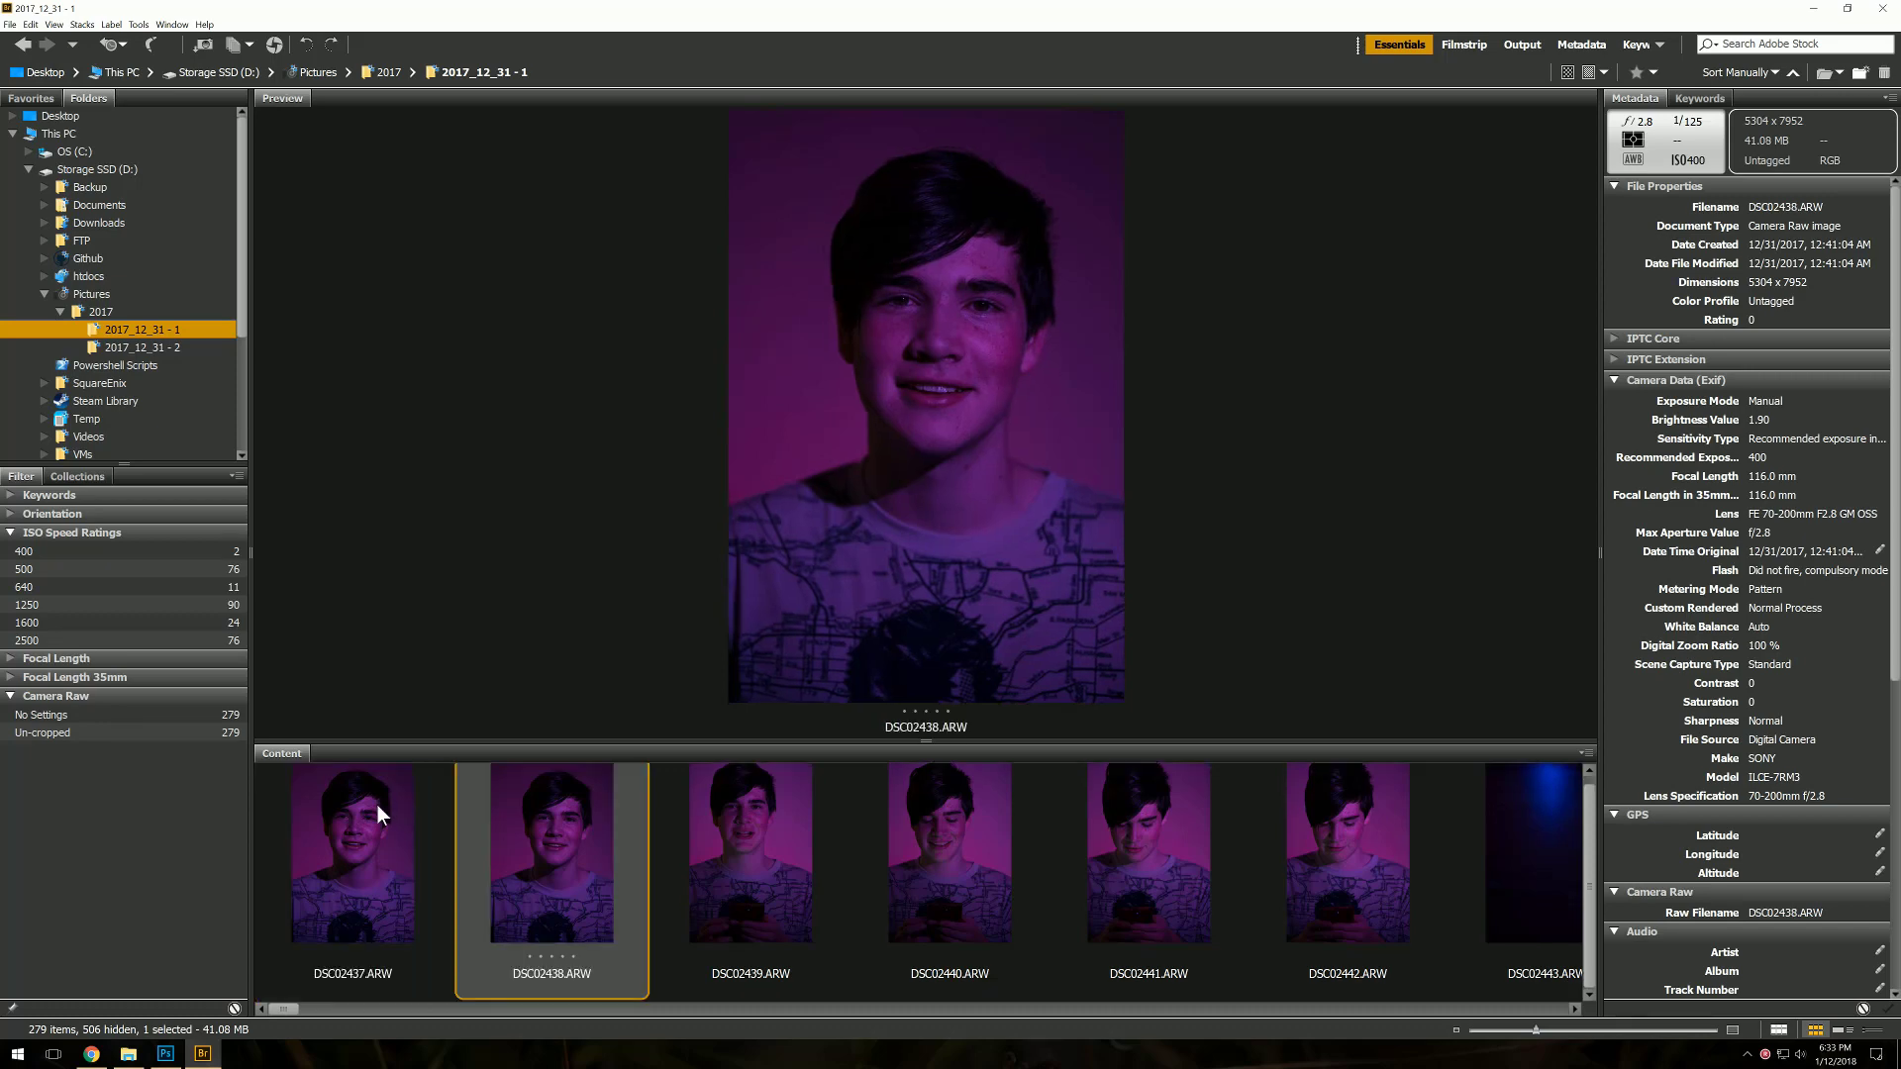
key(Right)
key(Right)
key(Right)
key(Right)
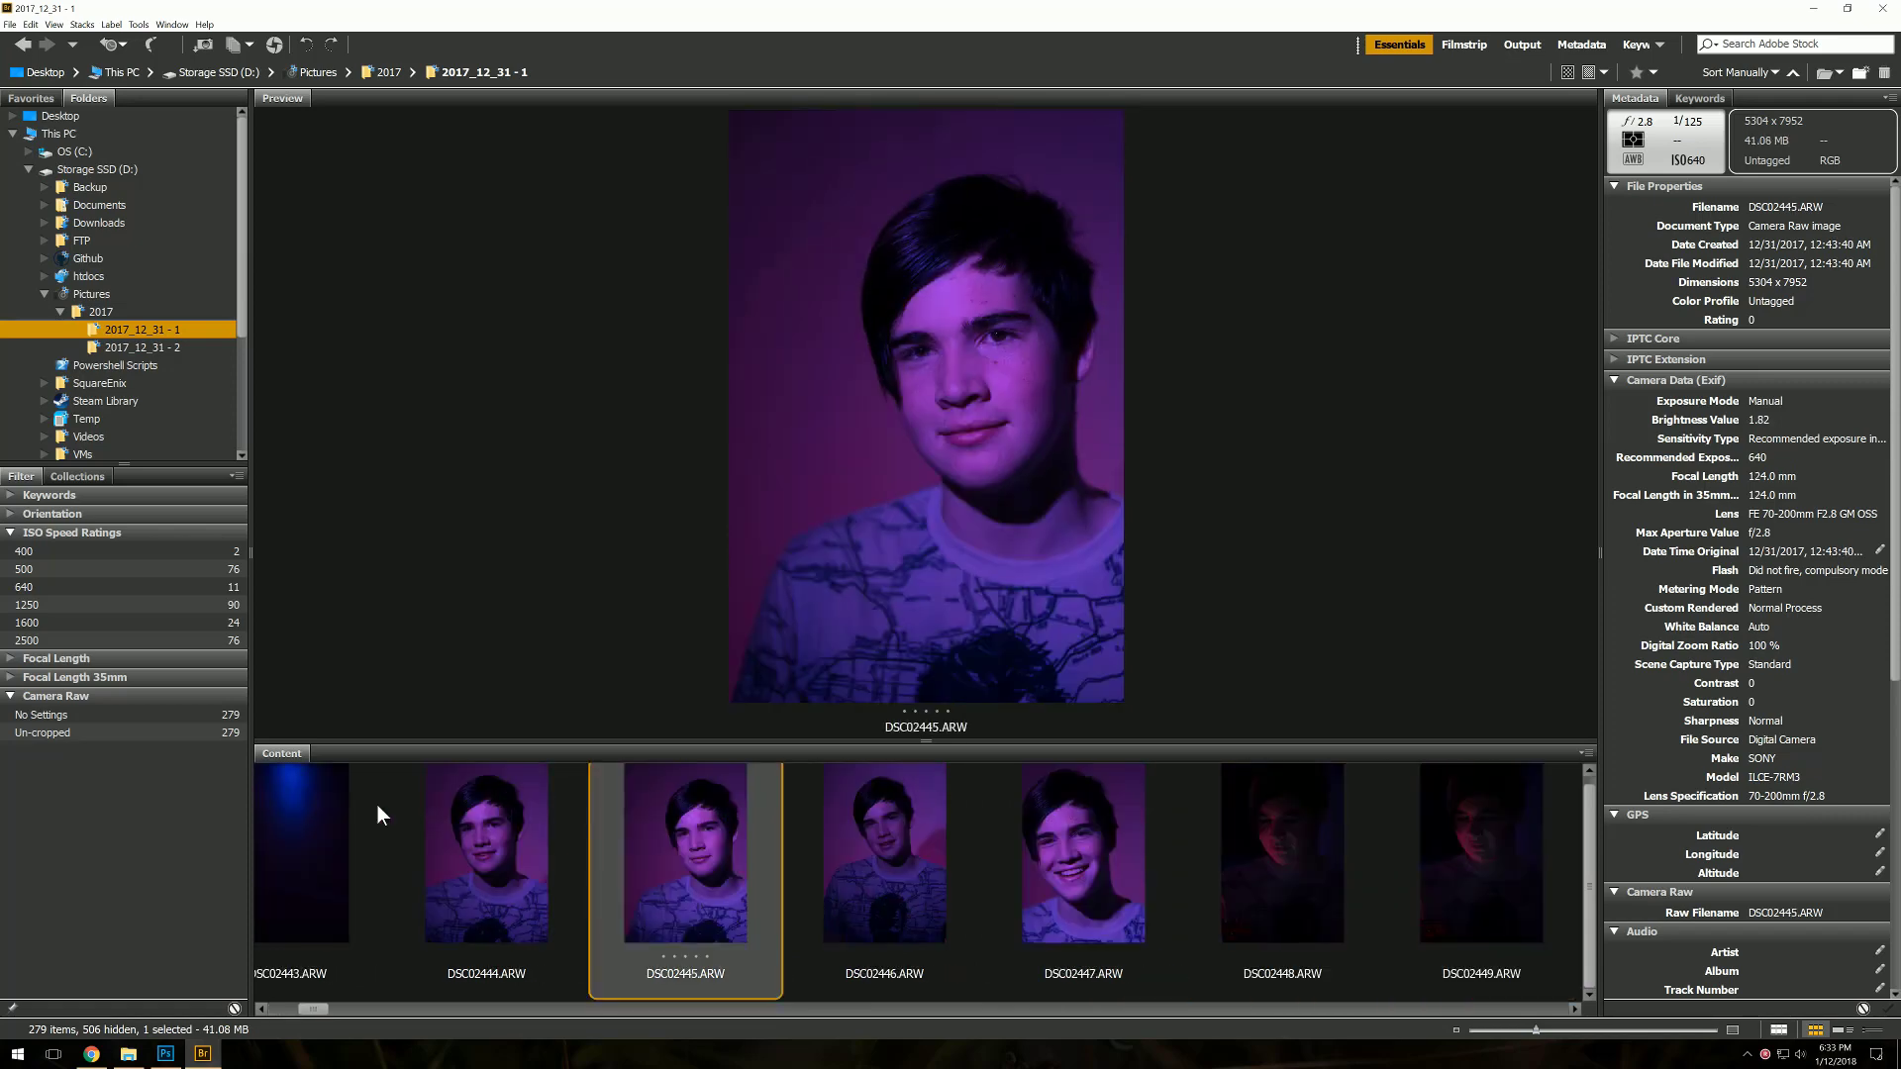
key(Right)
key(Right)
key(Right)
key(Right)
key(Right)
key(Right)
key(Right)
key(Right)
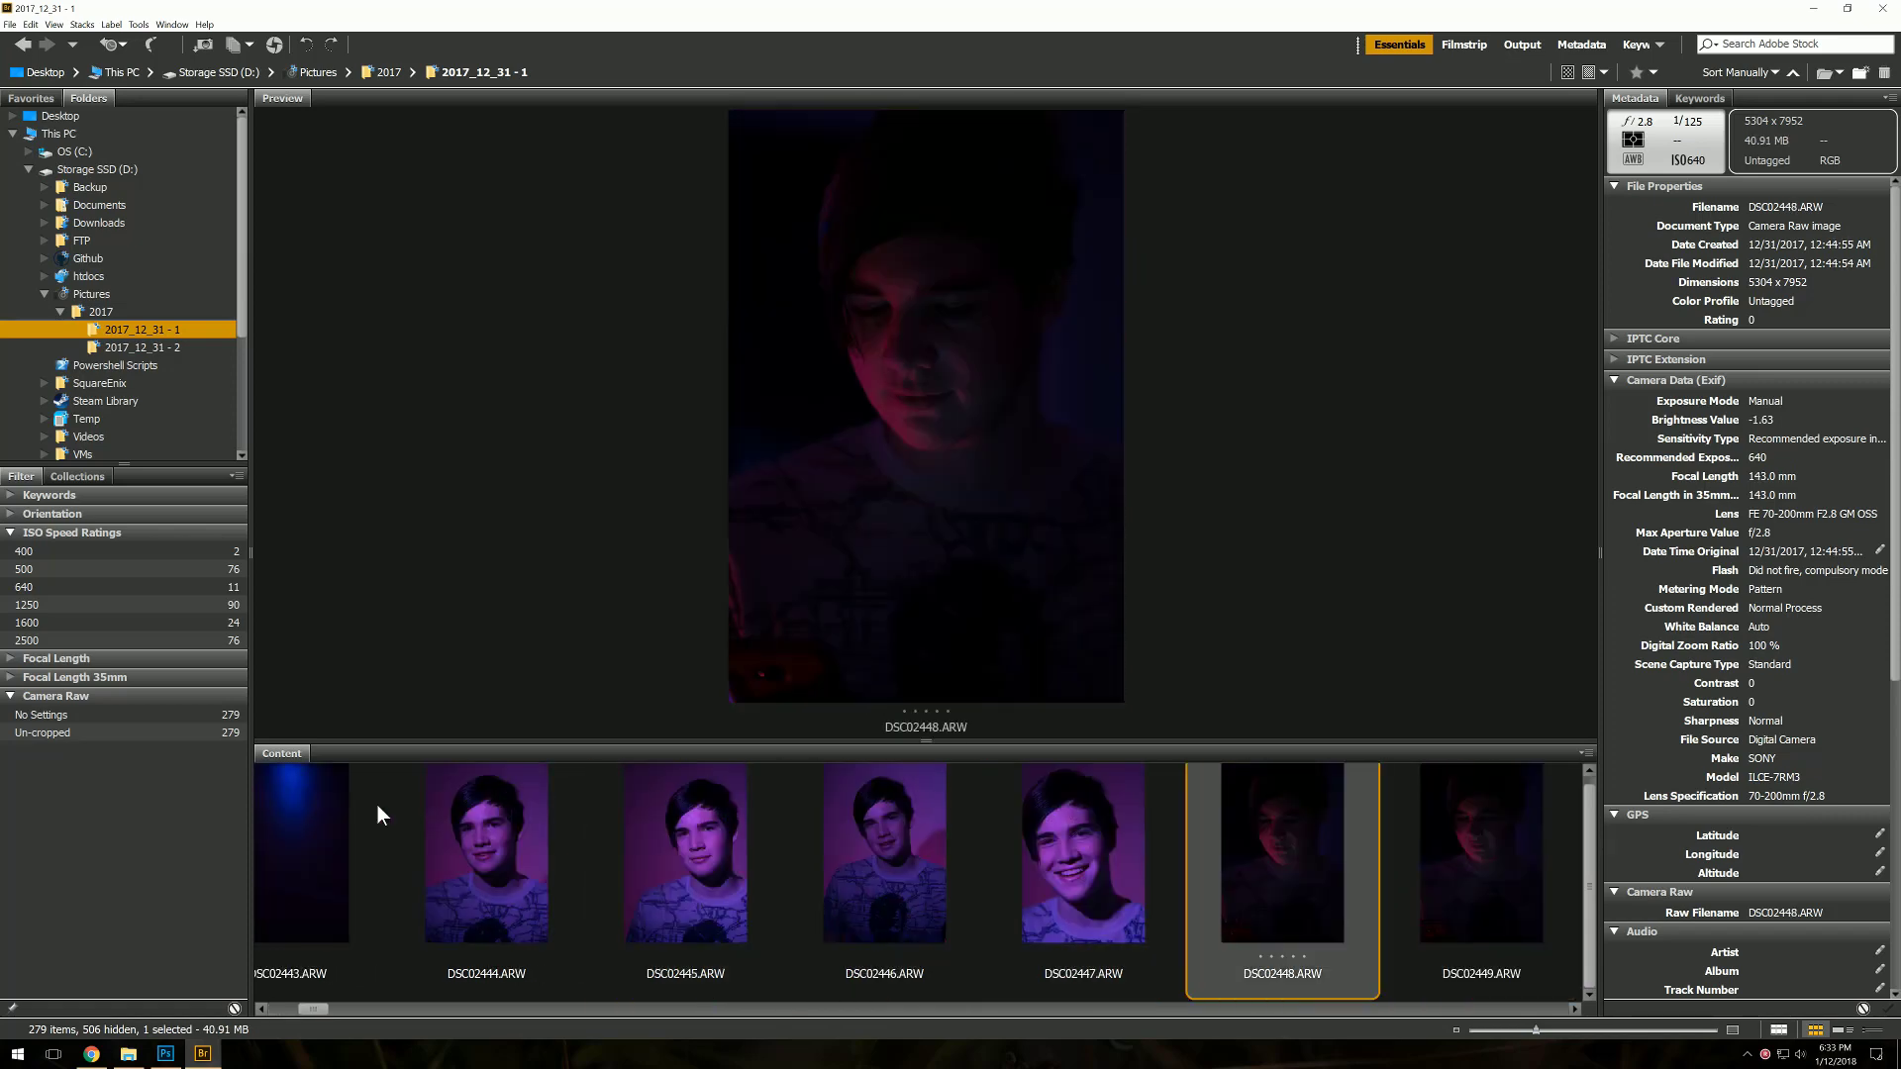
key(Right)
key(Right)
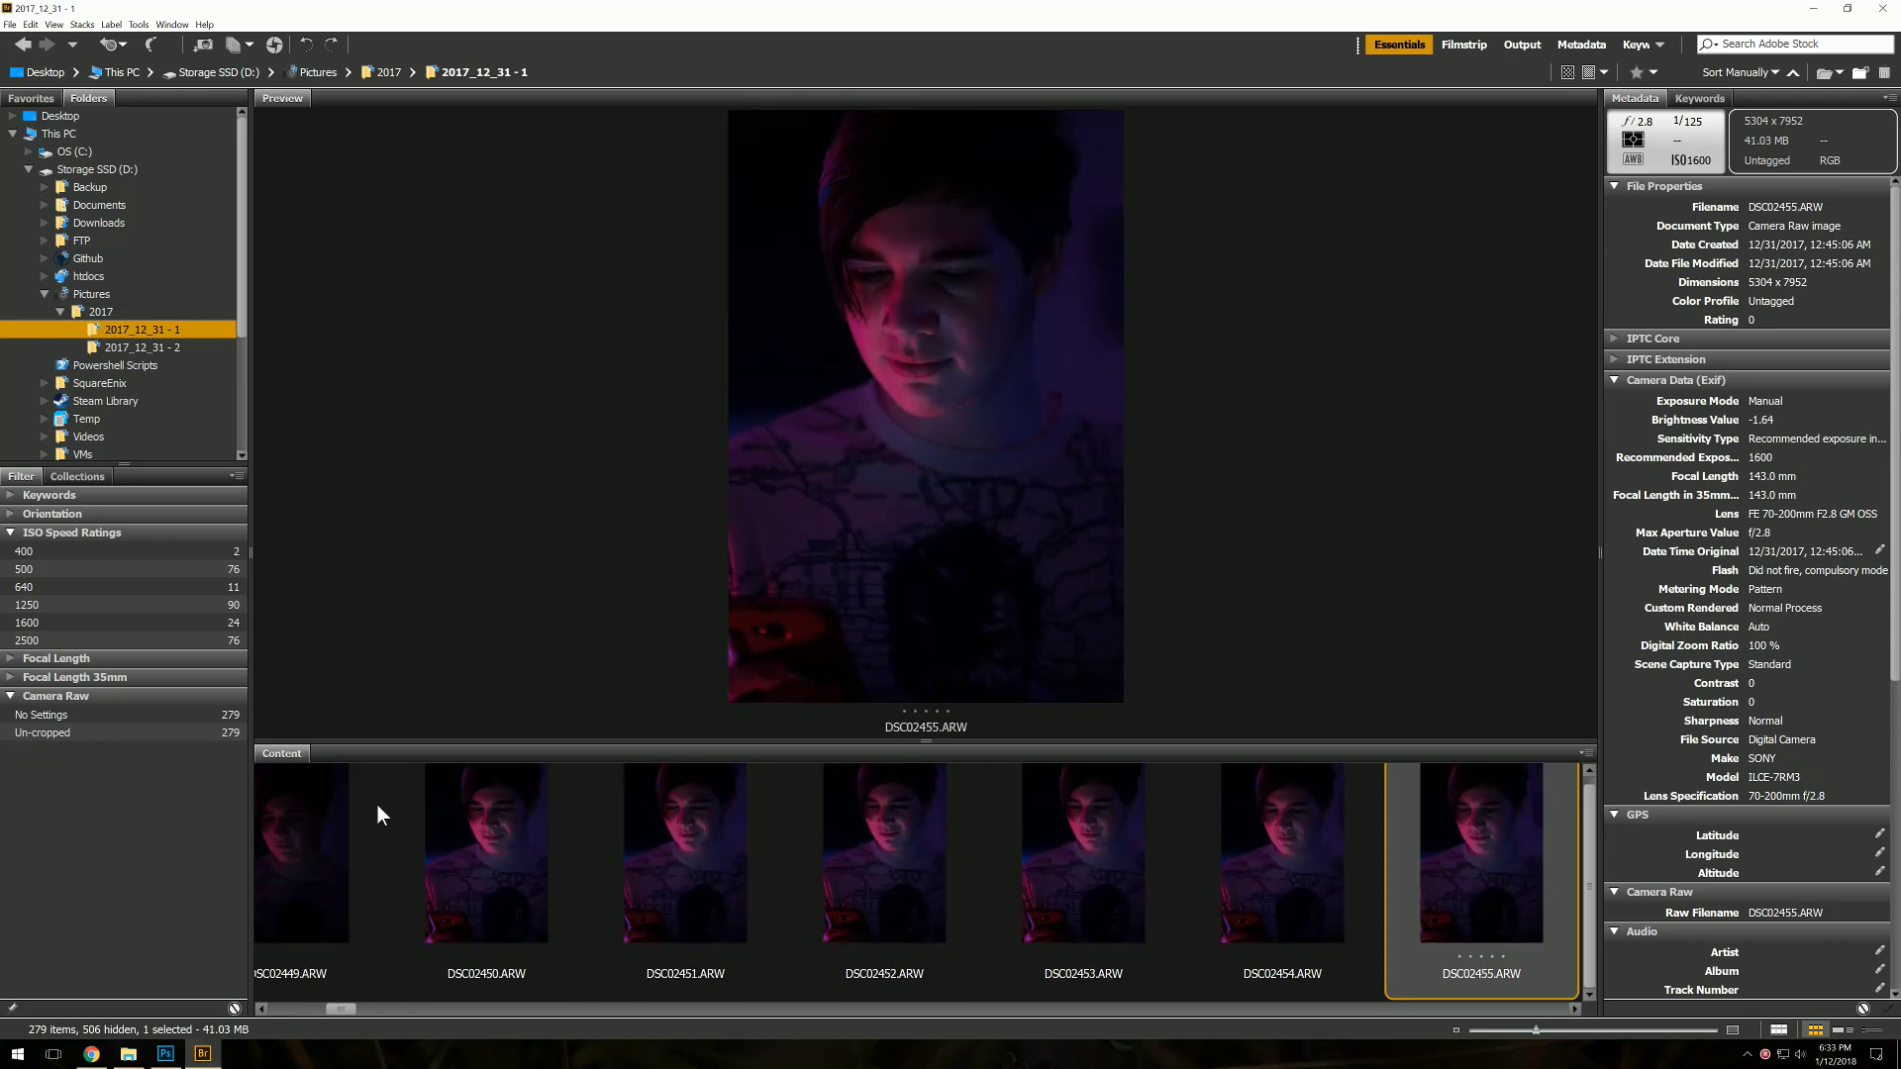
Compare the dark phone-lit portraits with one another and label DSC02451.ARW as Approved
key(Left)
key(Left)
key(Left)
key(Left)
key(Right)
key(Right)
key(Right)
key(Left)
key(Left)
key(Left)
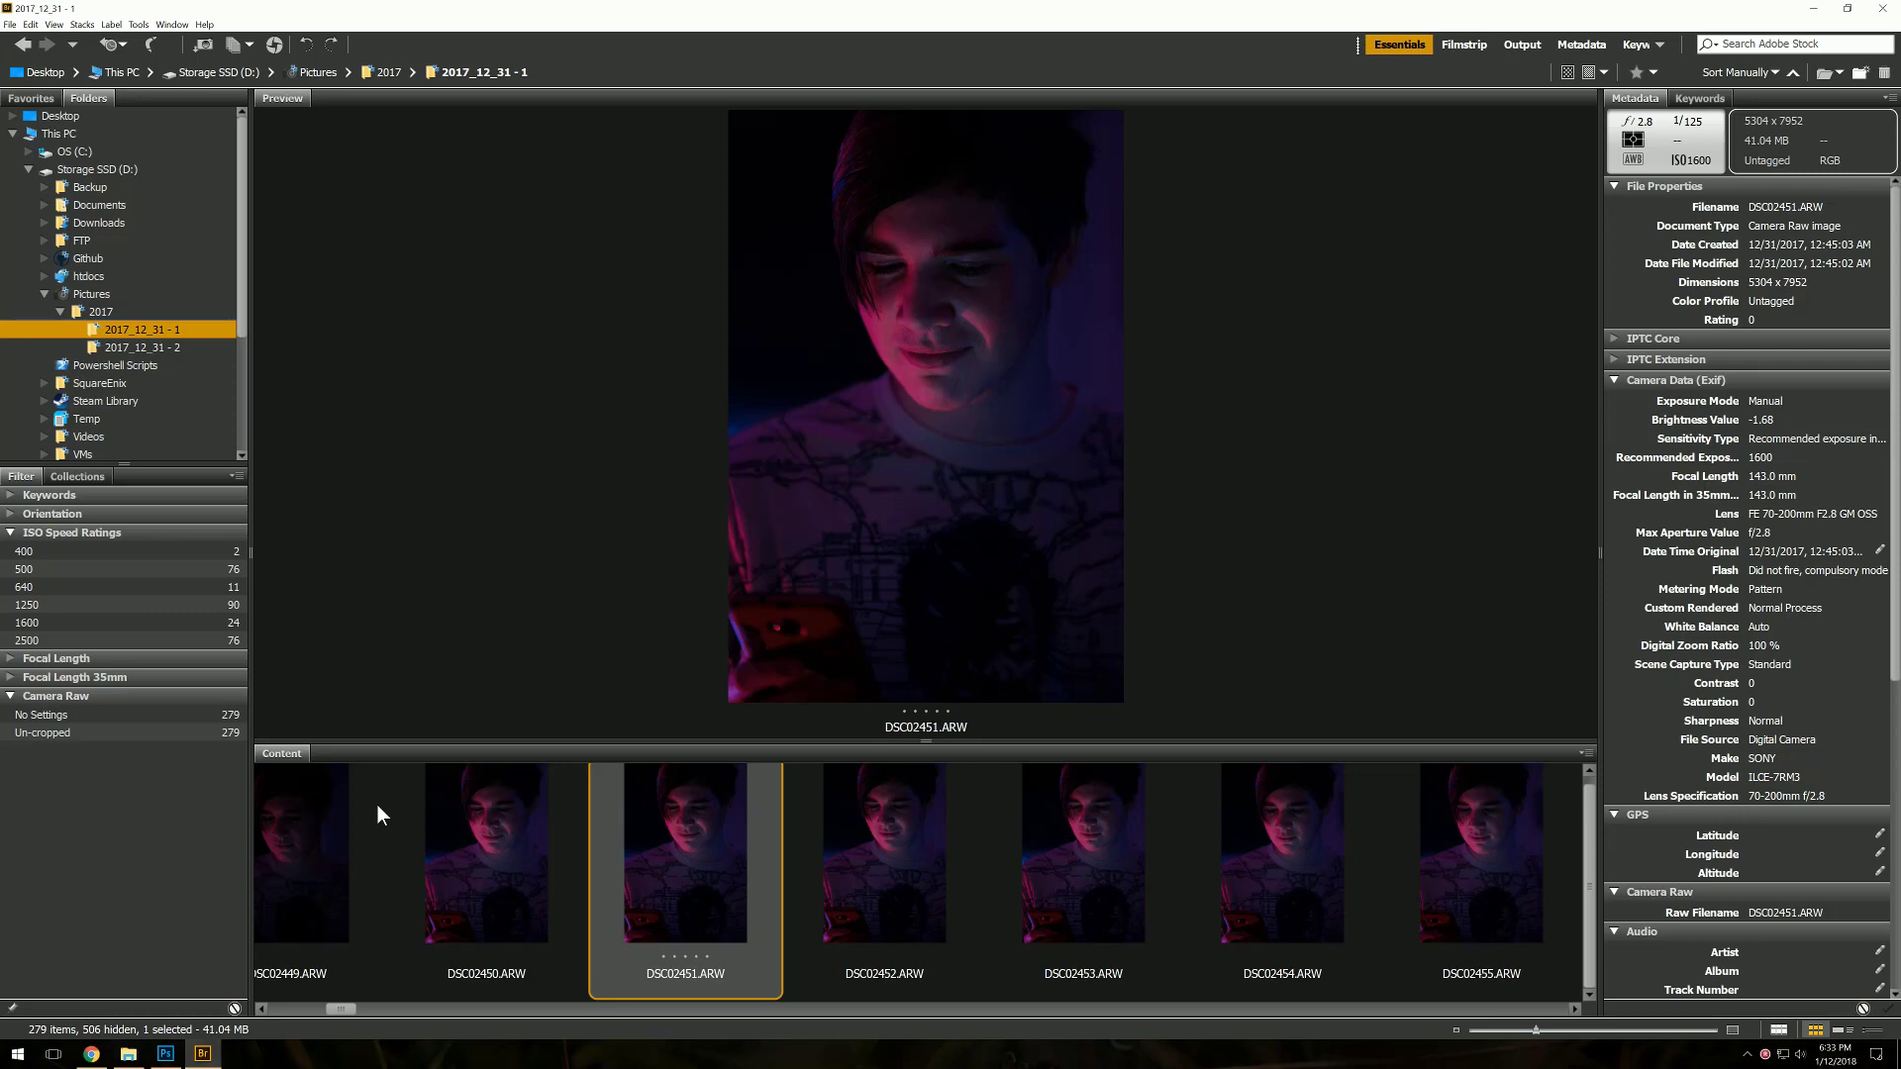
key(ctrl+8)
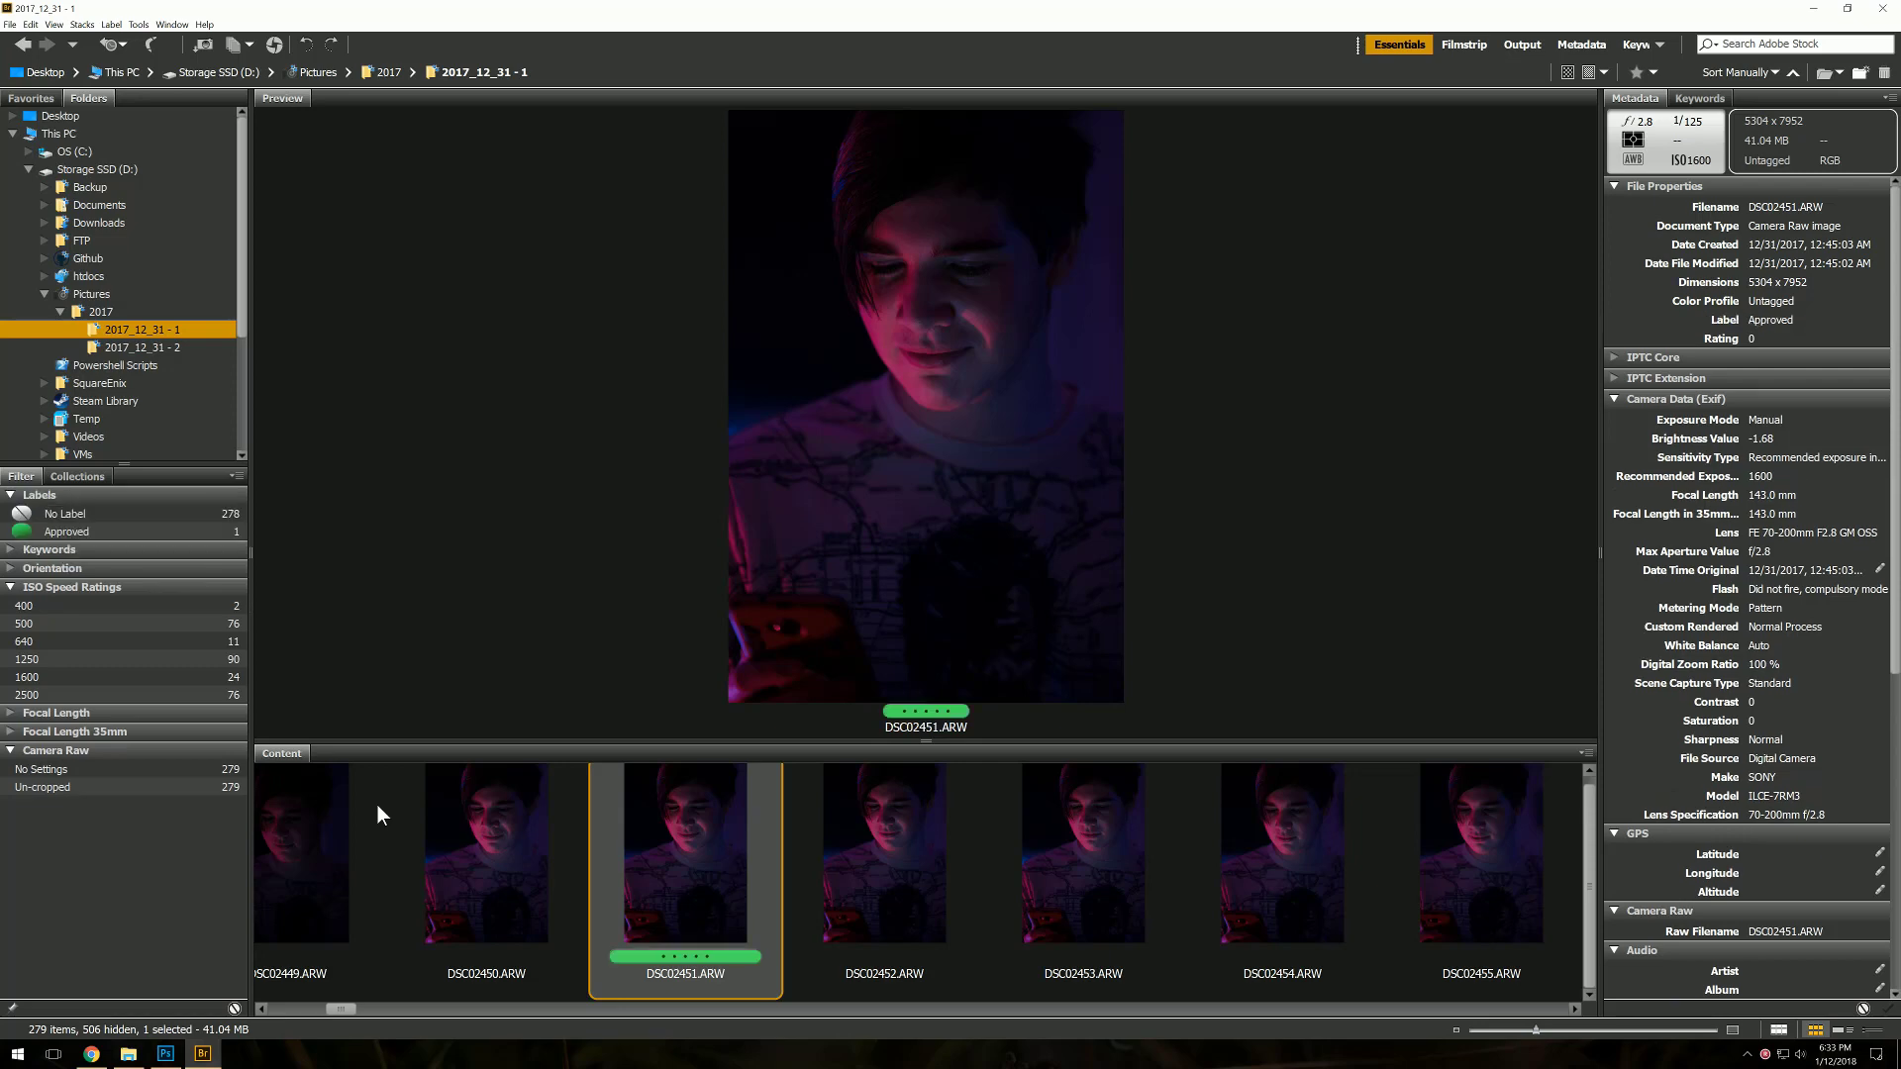
Compare the frames following DSC02451.ARW and label DSC02452.ARW as Approved
key(Right)
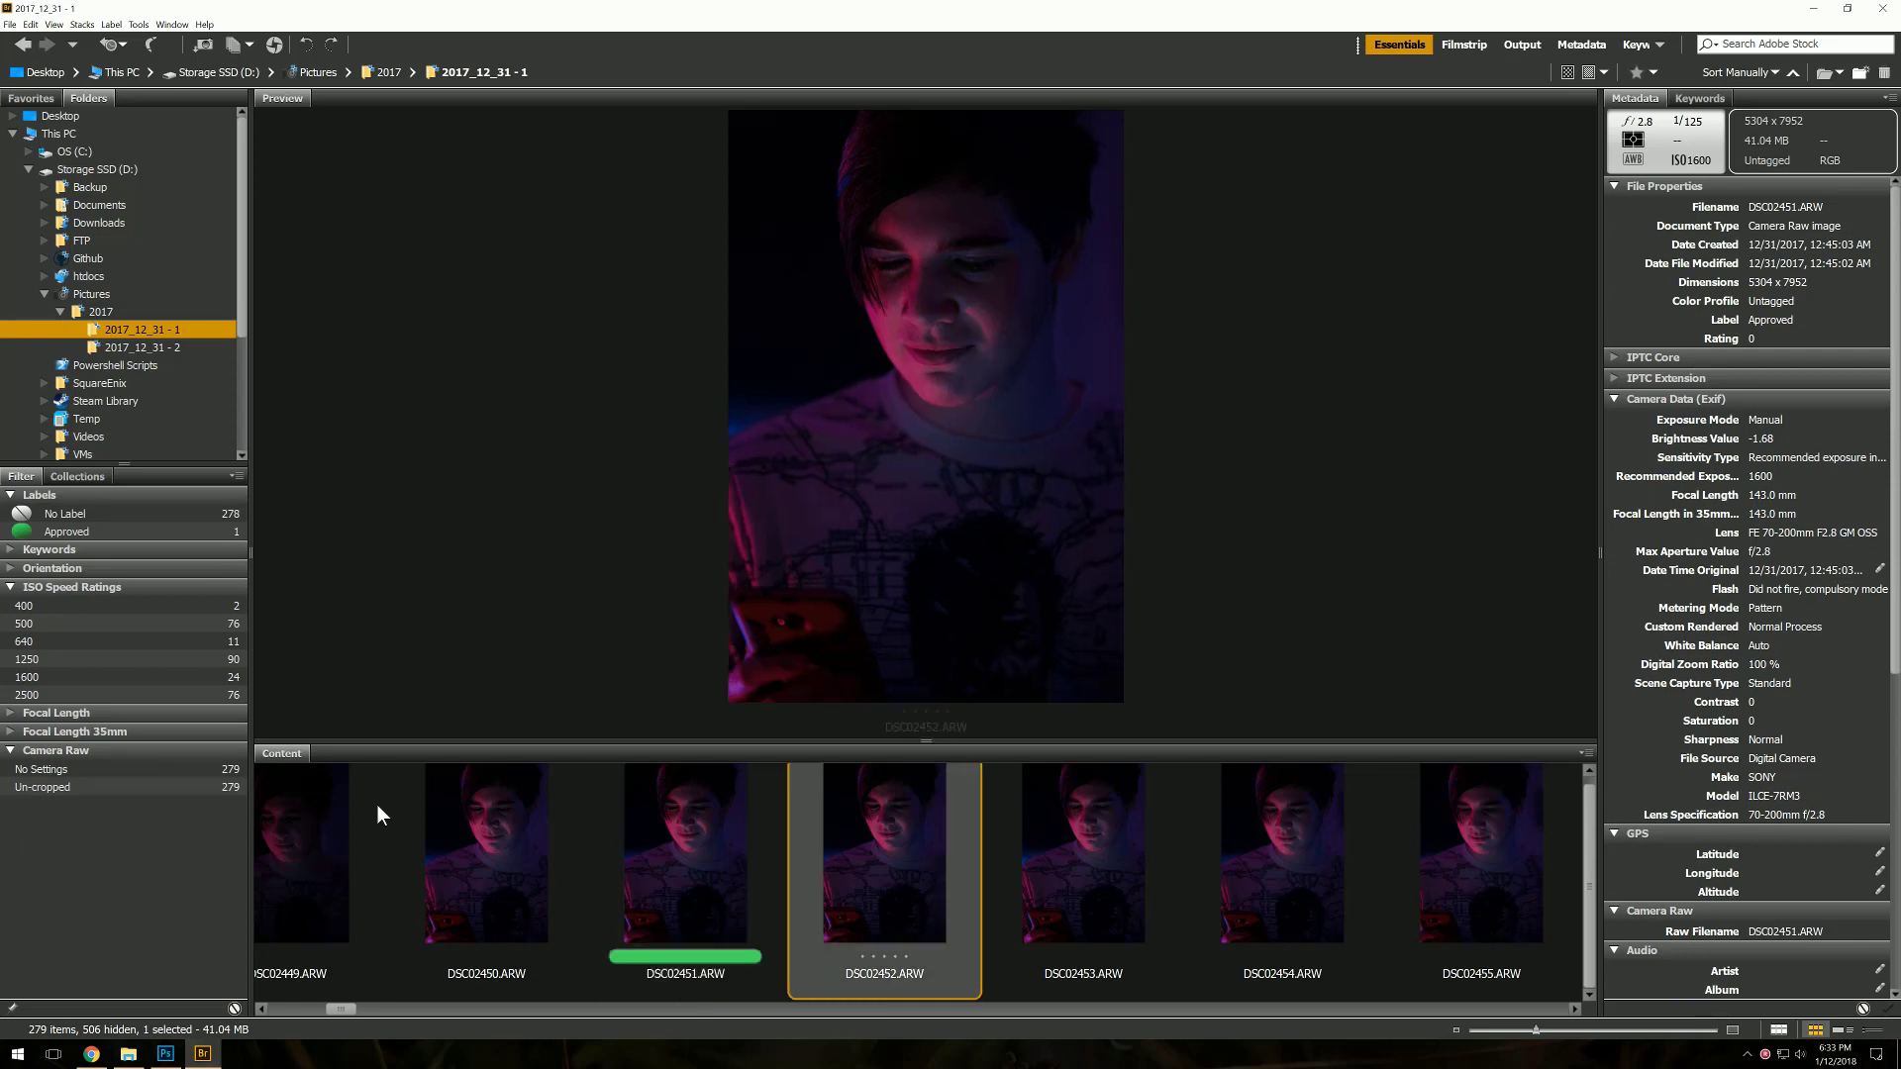
key(Right)
key(Right)
key(Left)
key(Left)
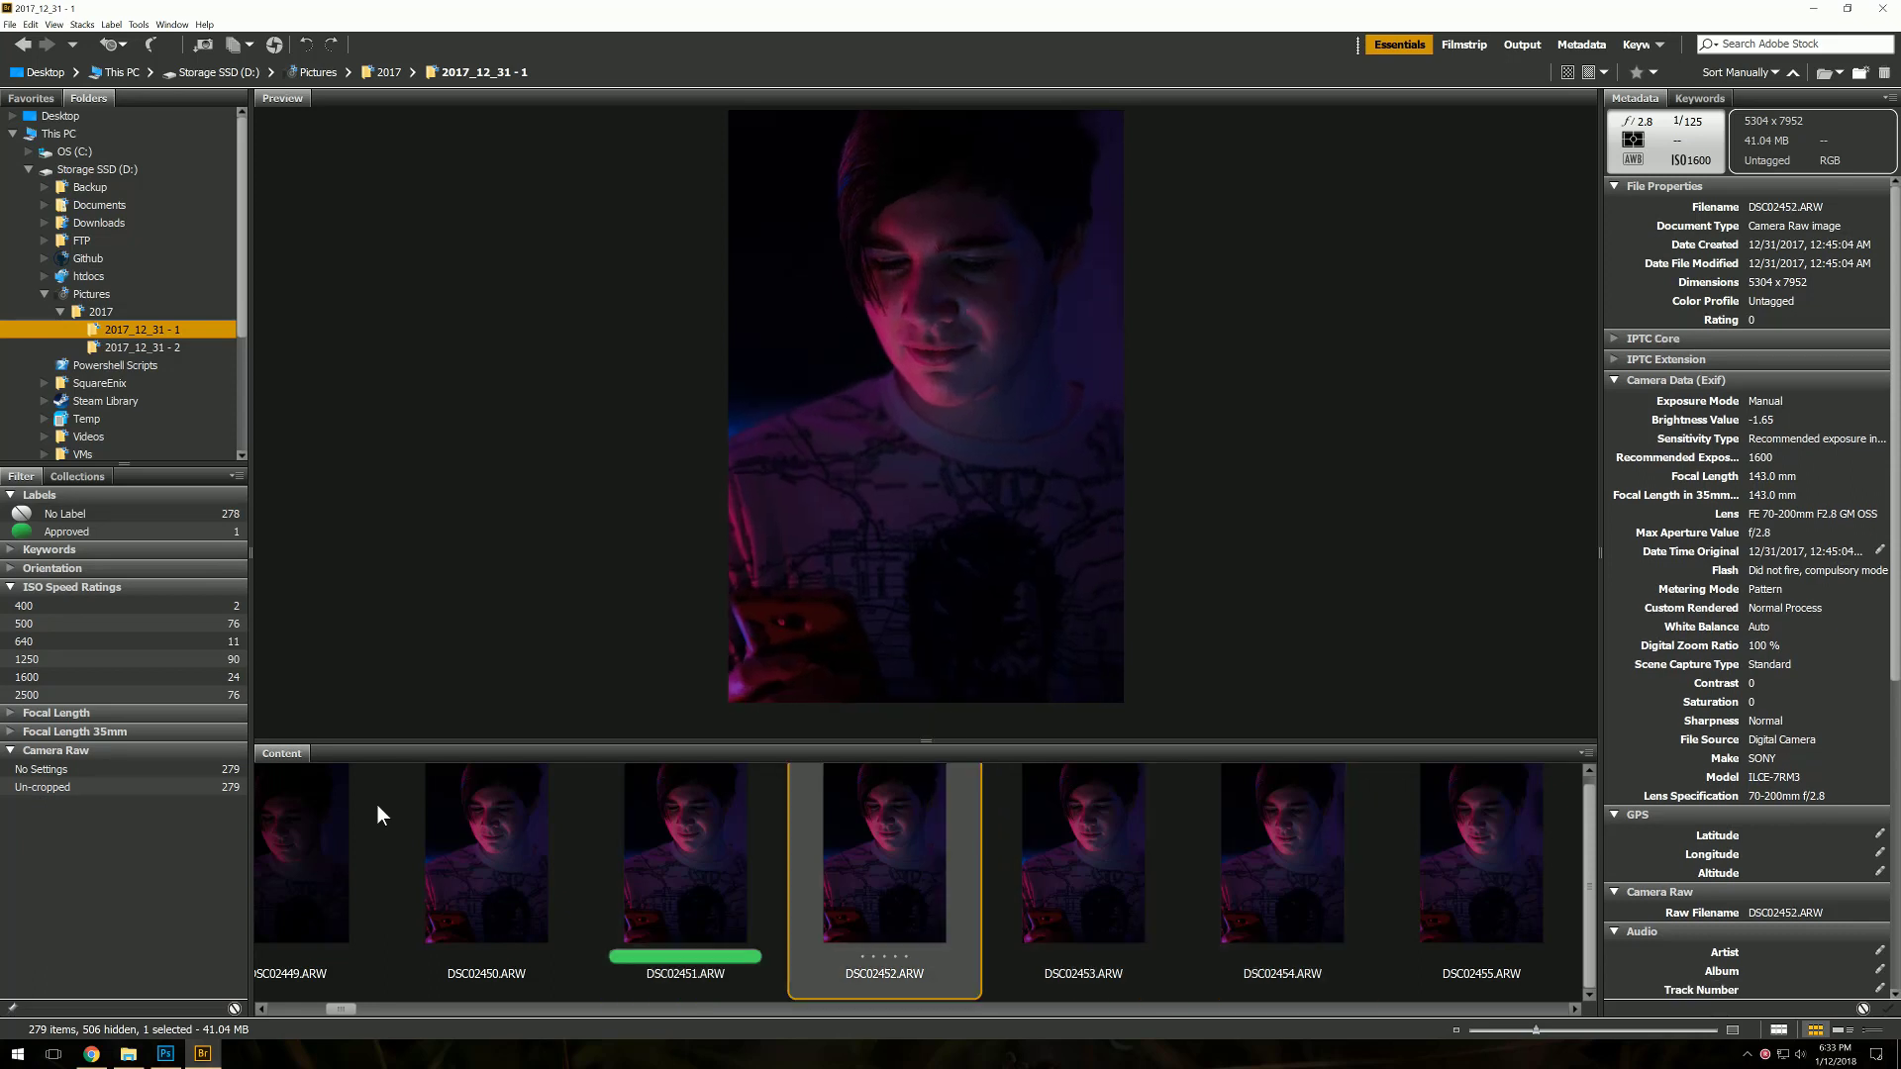
key(ctrl+8)
Go back to DSC02450.ARW, the frame before DSC02451.ARW, and label it as Approved
key(Left)
key(Left)
key(Right)
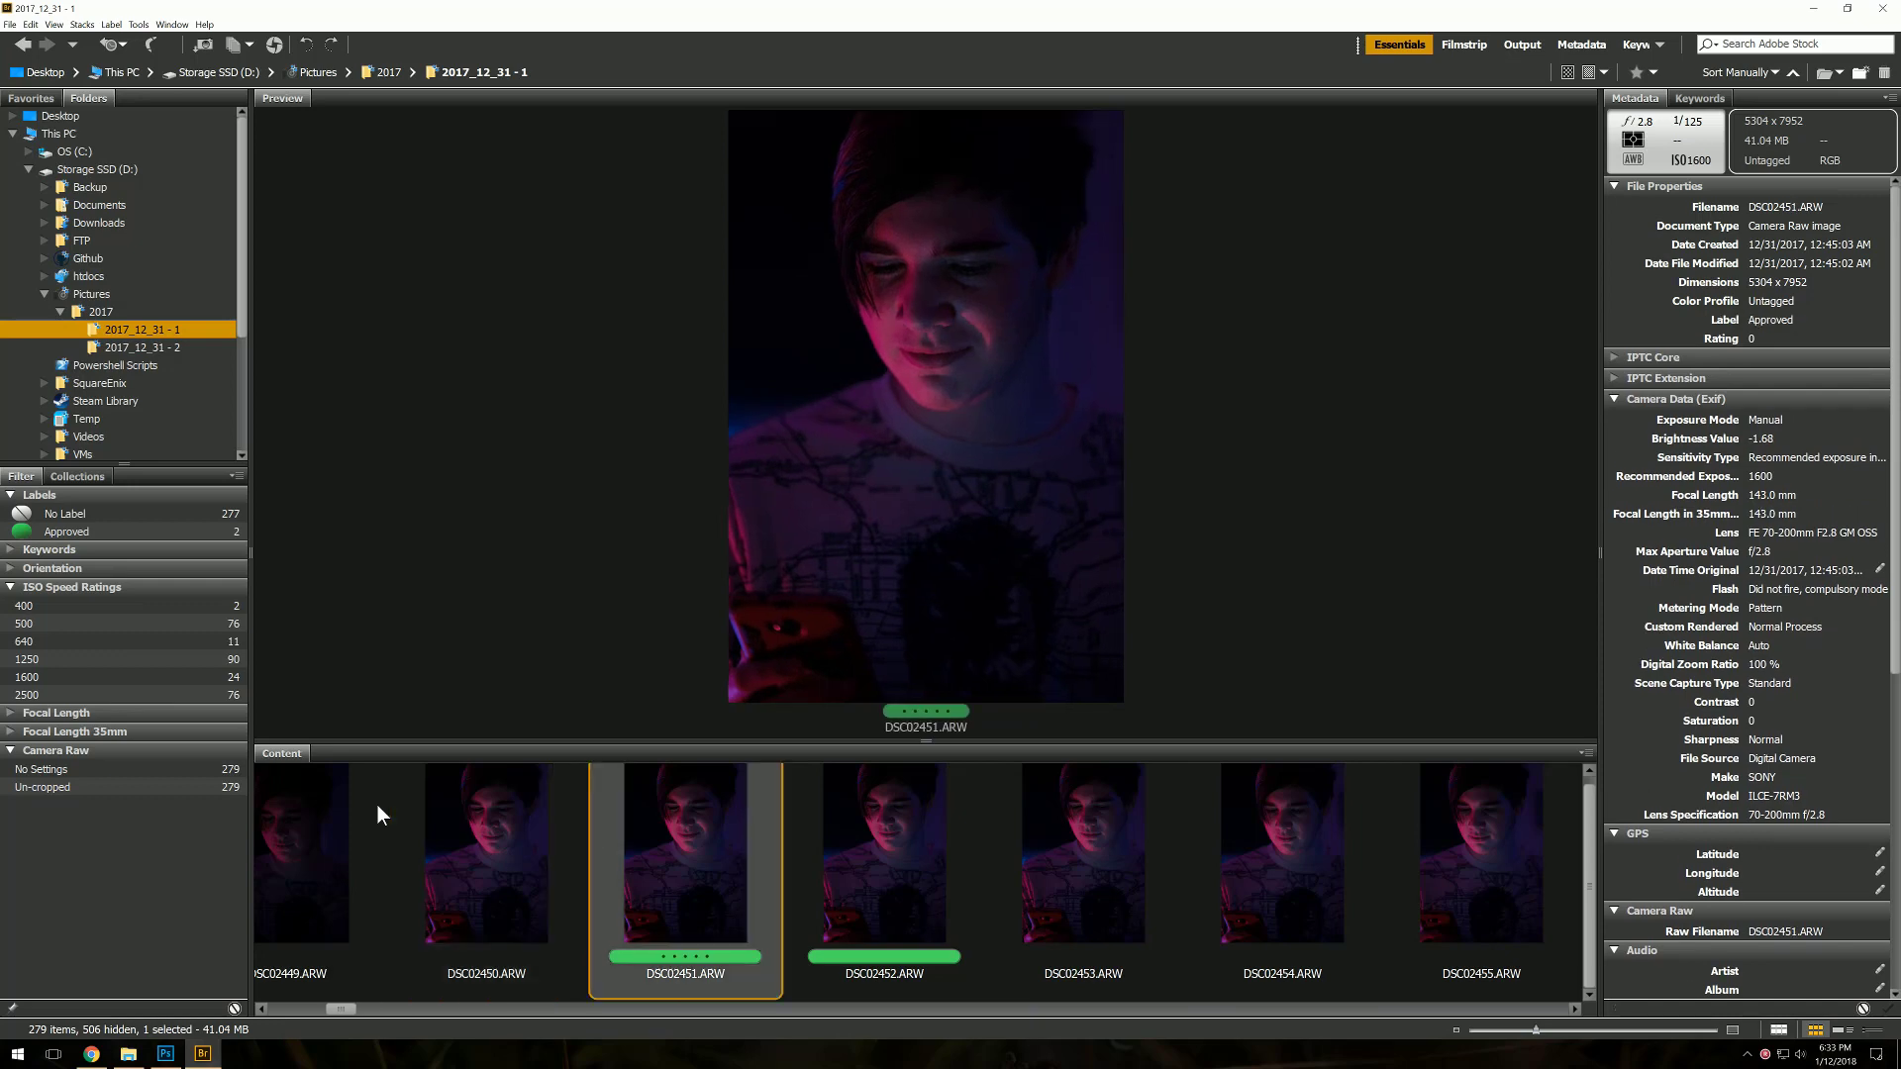
key(Left)
key(ctrl+8)
Advance through the shoot to the profile portrait DSC02465.ARW and label it as Approved
key(Right)
key(Right)
key(Right)
key(Right)
key(Right)
key(Right)
key(Right)
key(Right)
key(Right)
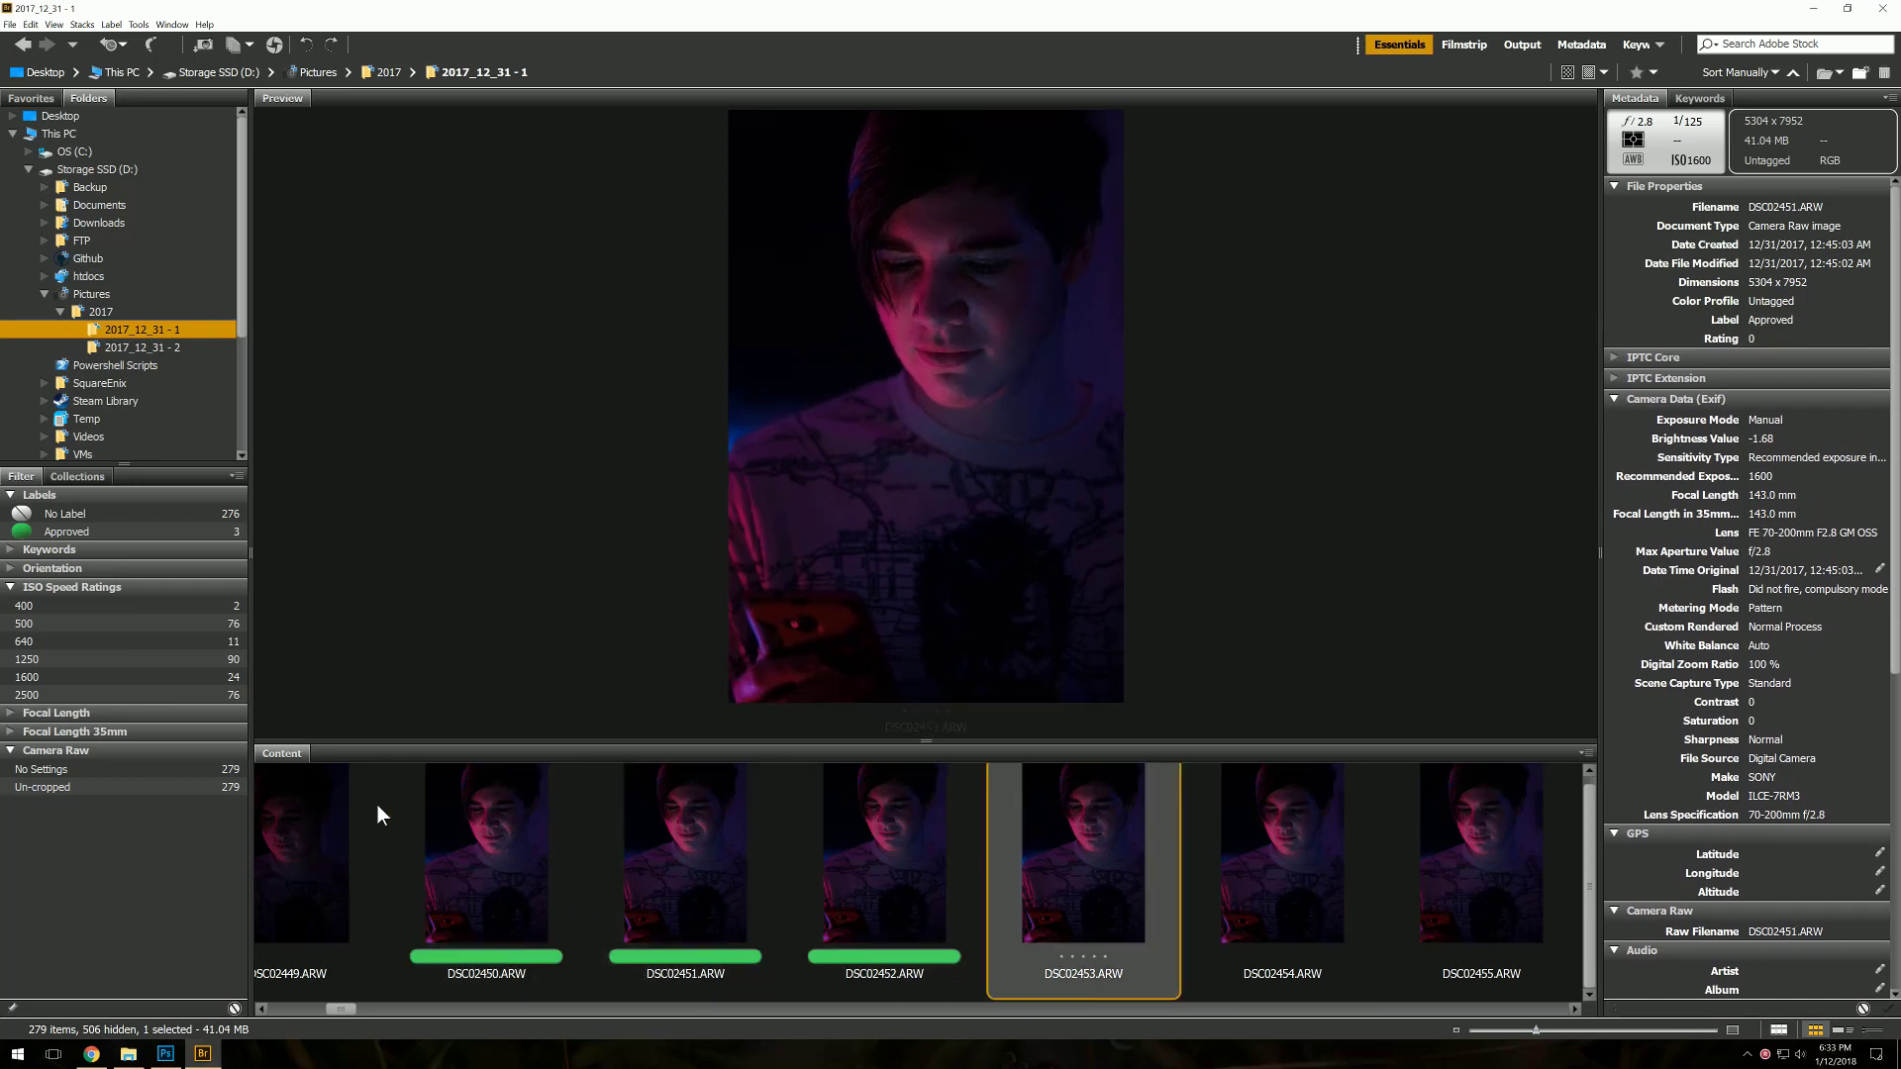
key(Right)
key(Right)
key(Right)
key(Right)
key(Right)
key(Right)
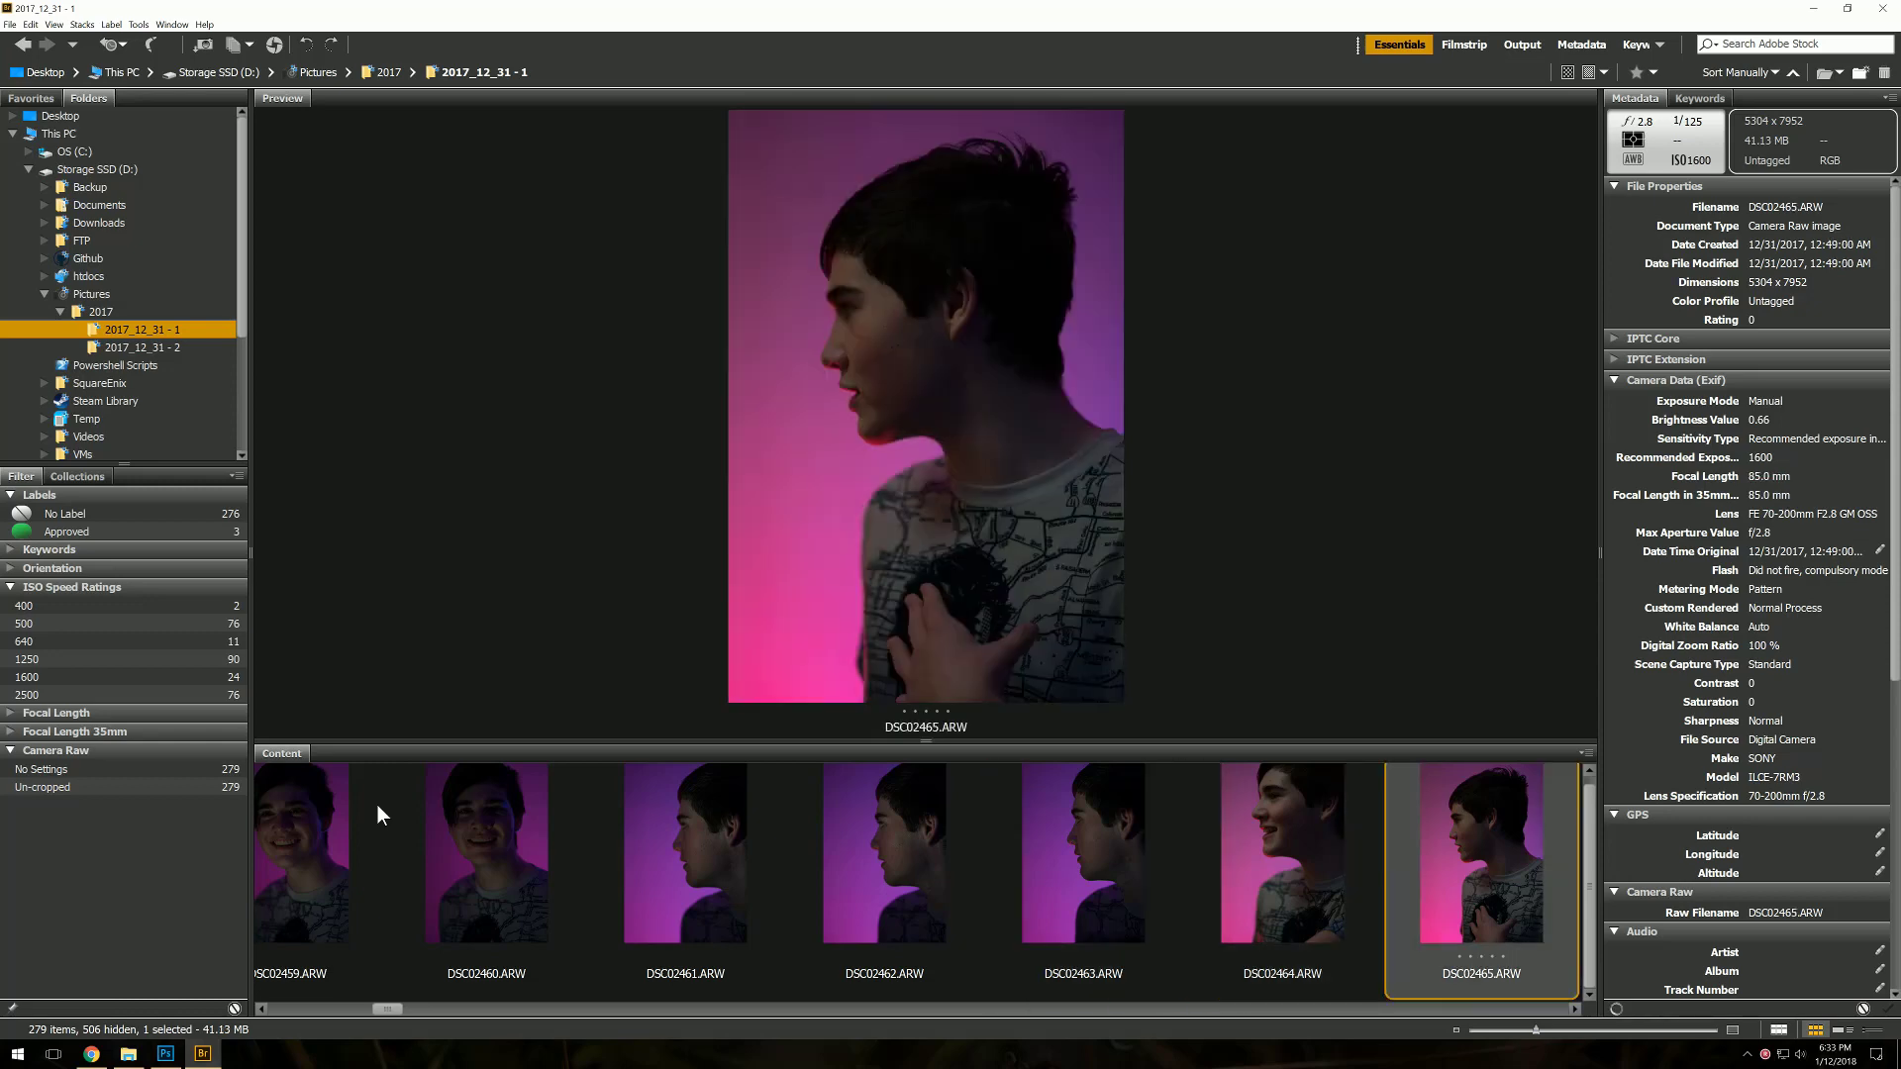
key(ctrl+8)
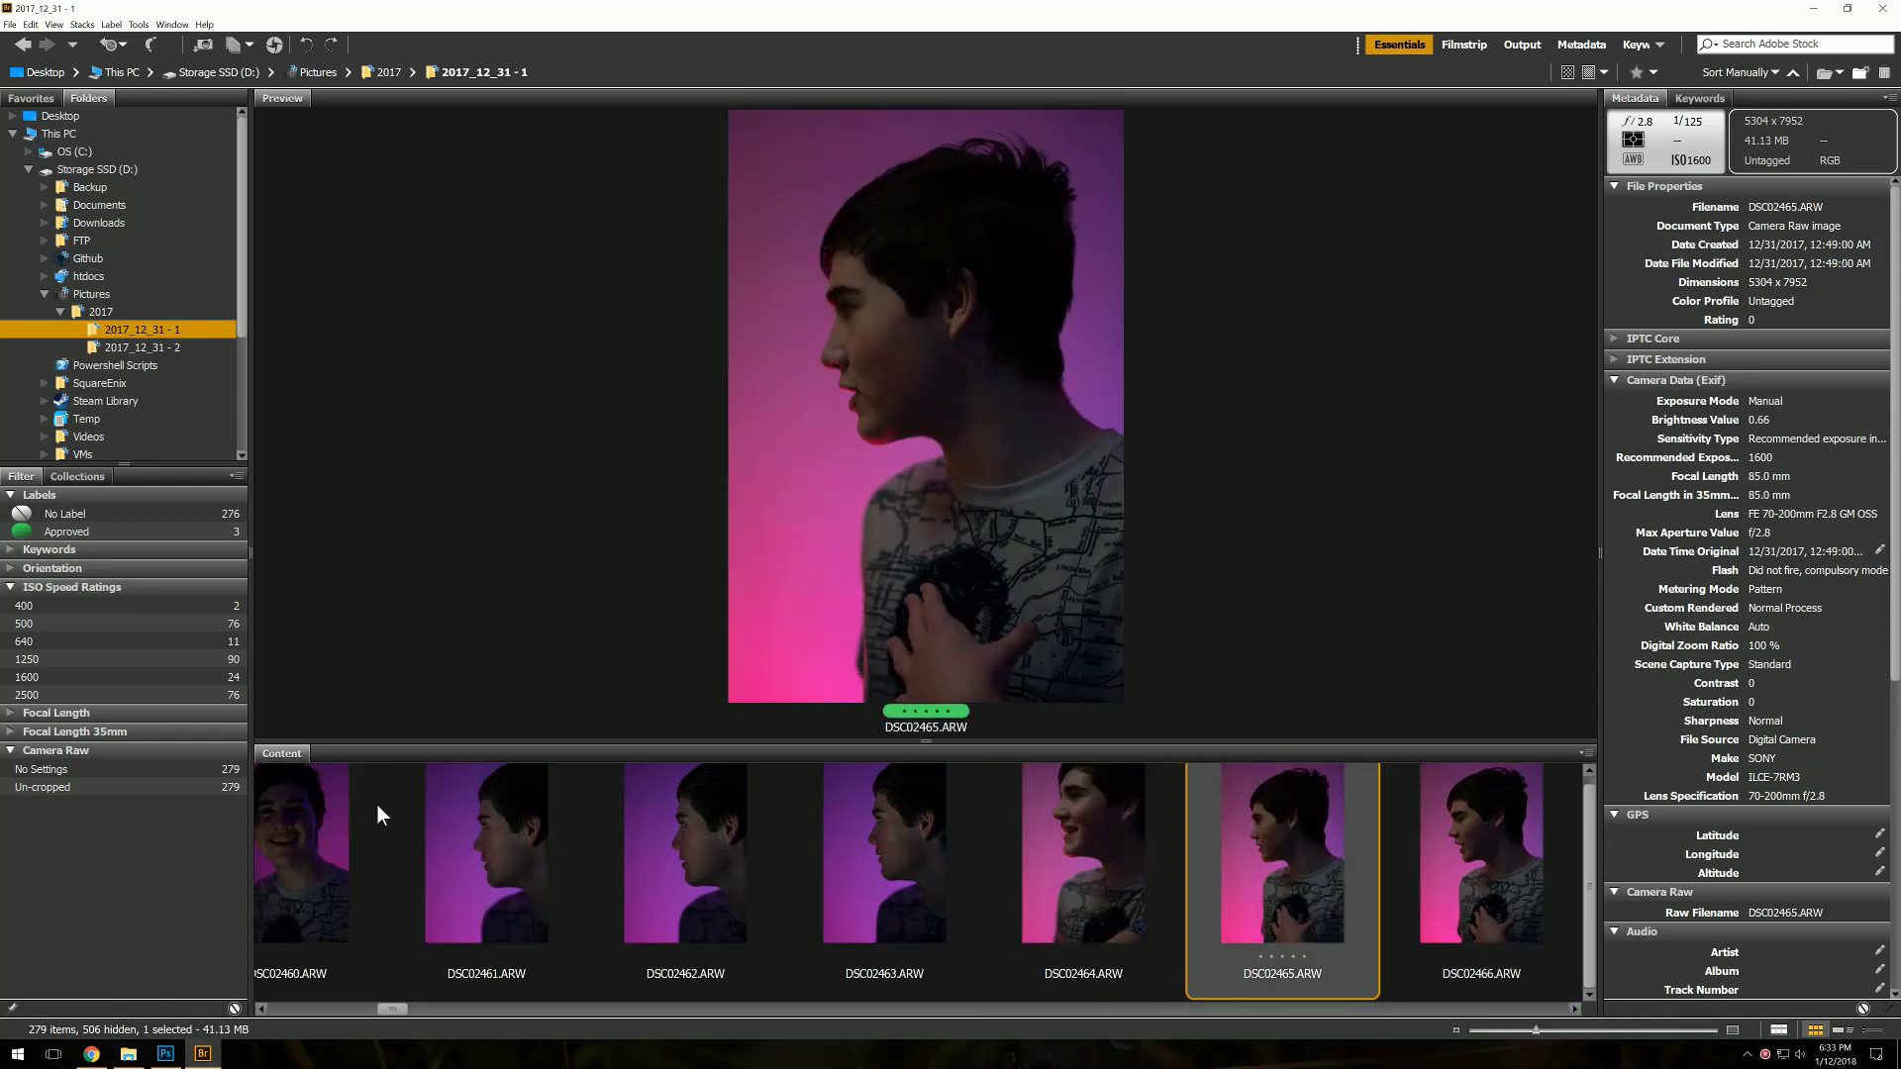
Continue through the pink-background portraits and label DSC02482.ARW as Approved
key(Right)
key(Right)
key(Right)
key(Right)
key(Right)
key(Right)
key(Right)
key(Right)
key(Right)
key(Right)
key(Right)
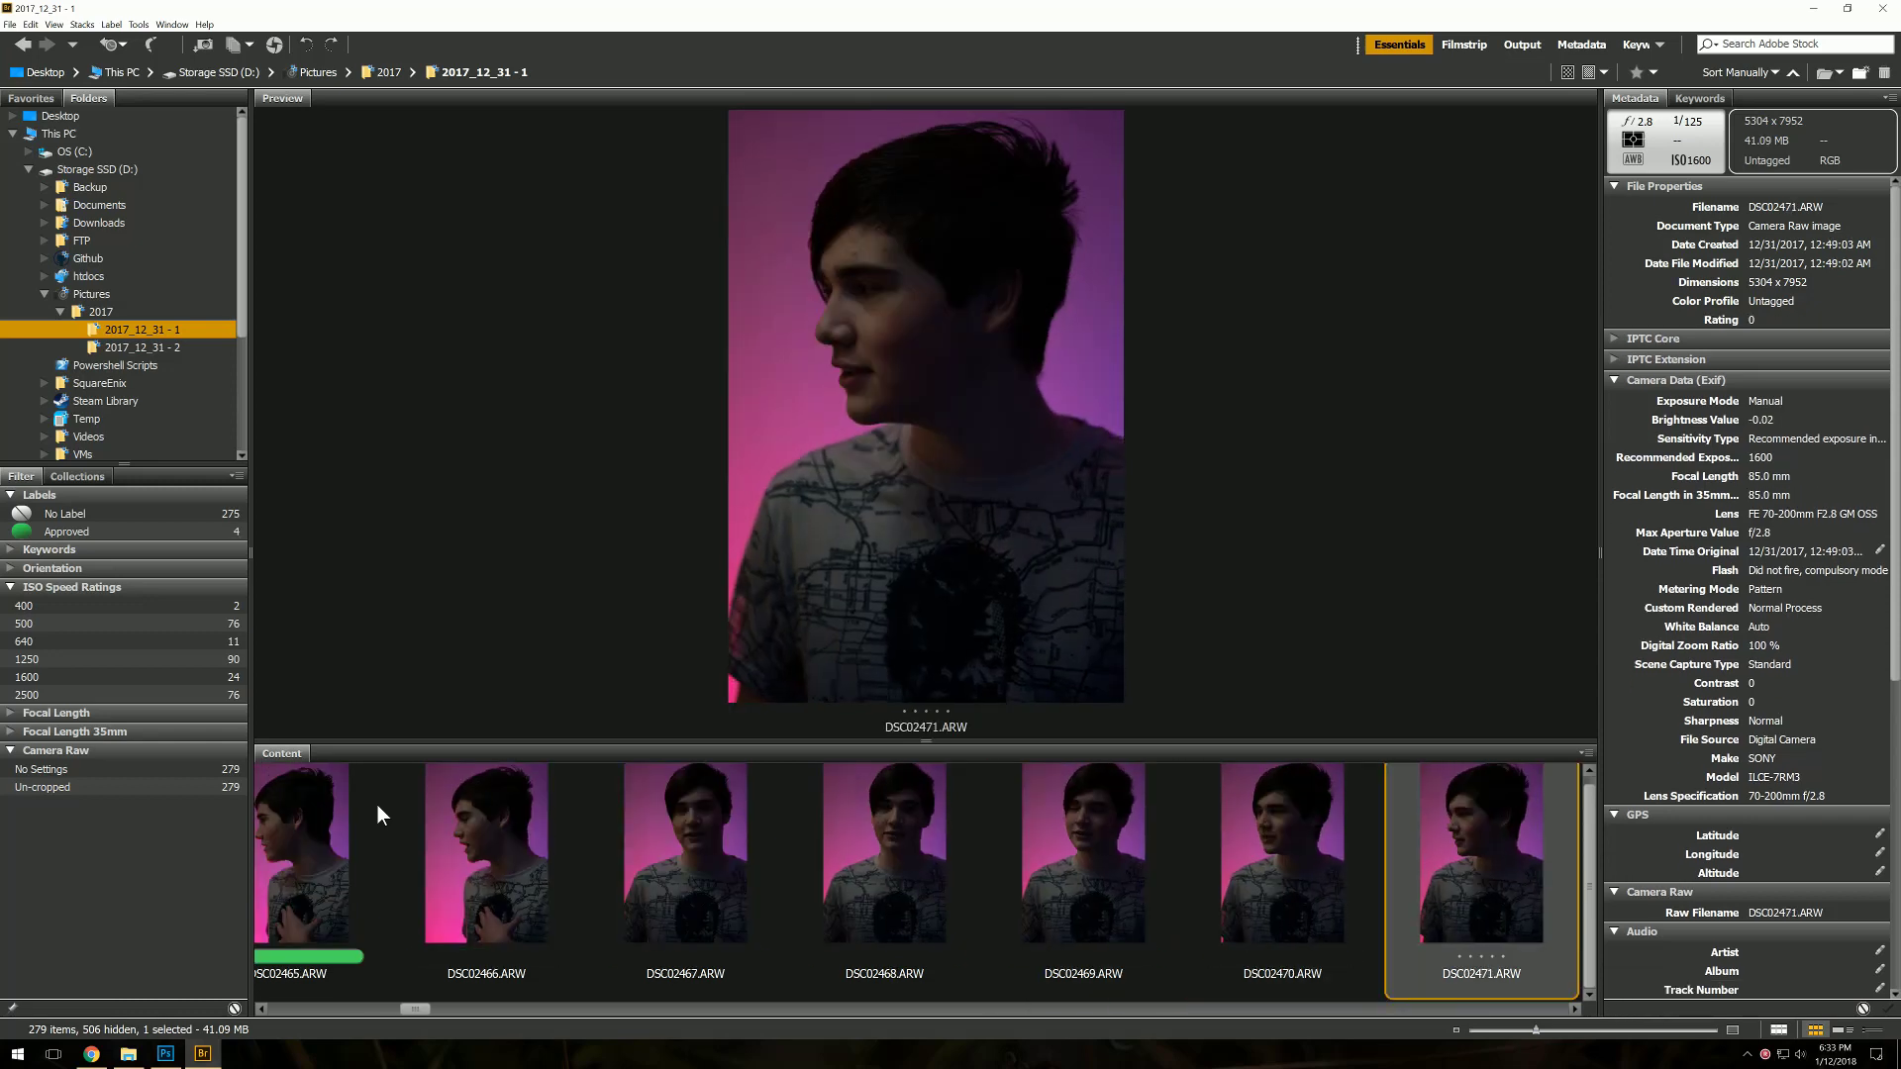
key(Right)
key(Right)
key(Right)
key(Right)
key(Right)
key(Right)
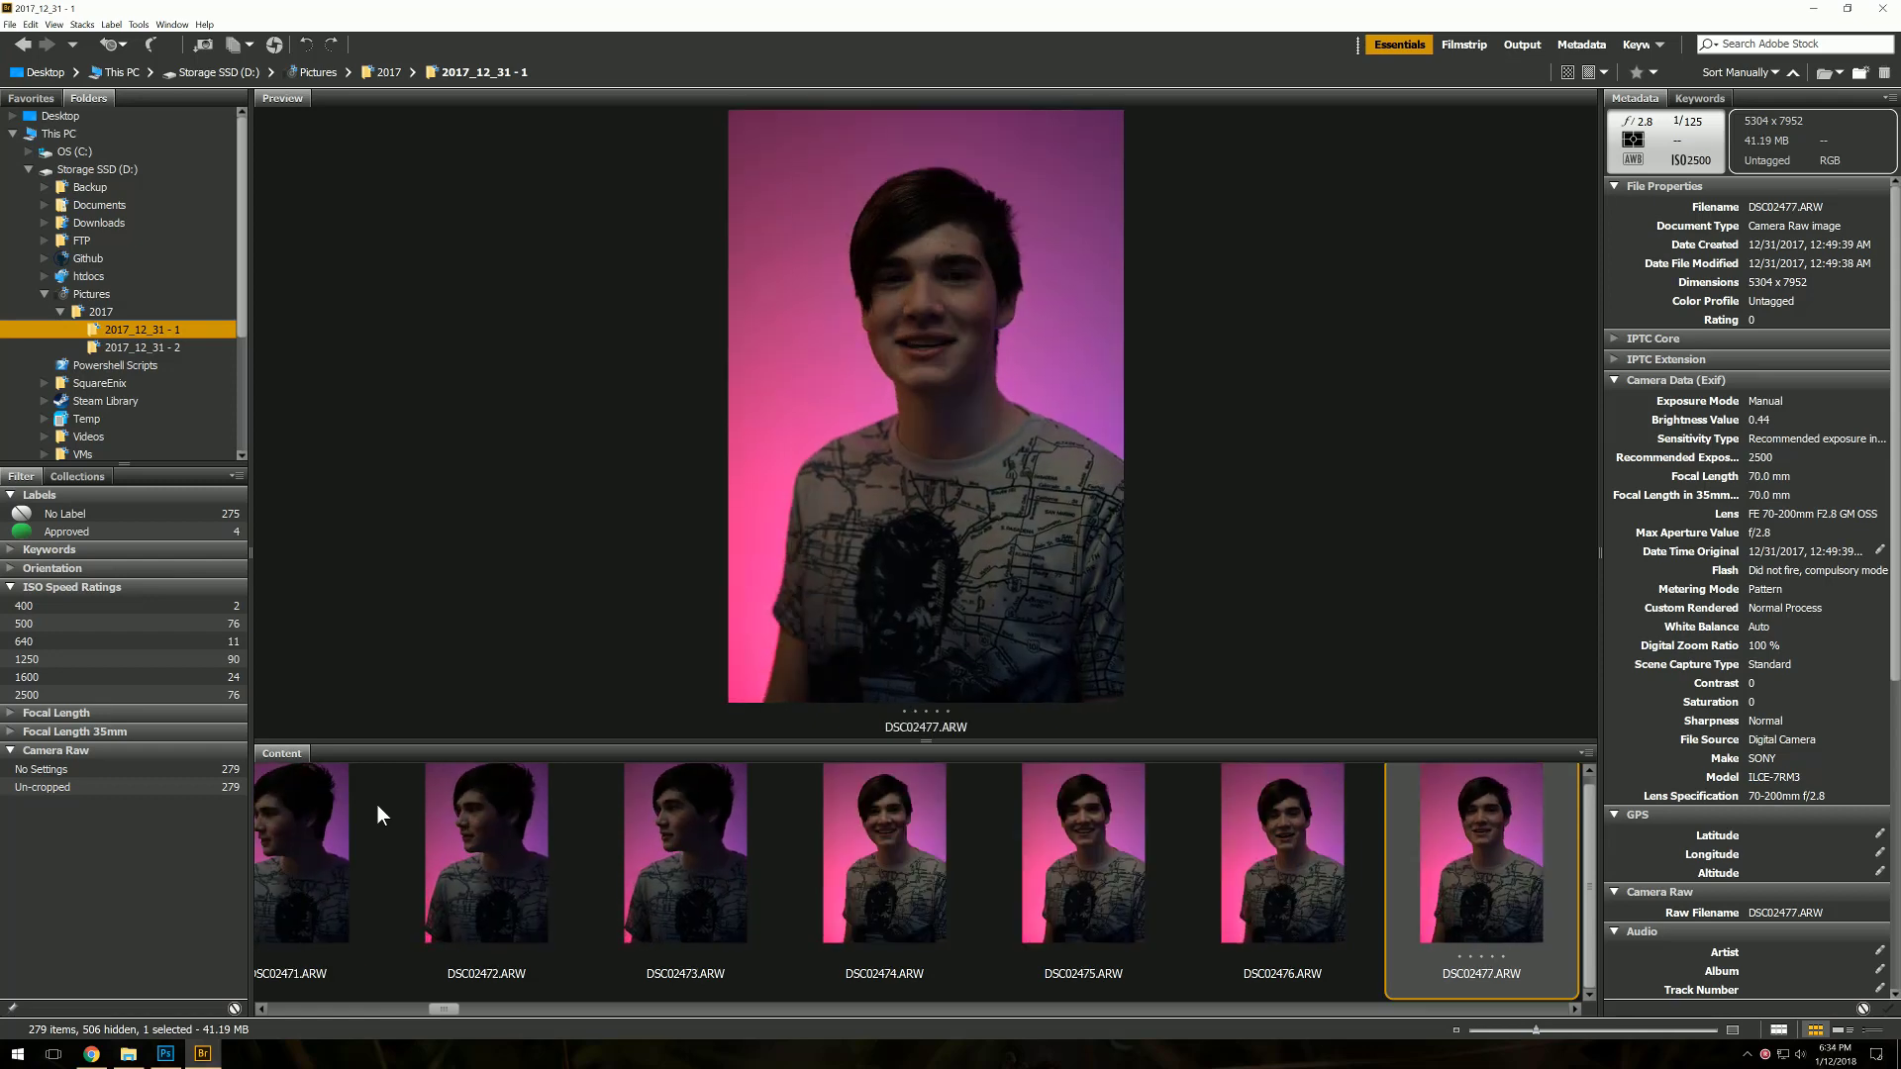
key(Right)
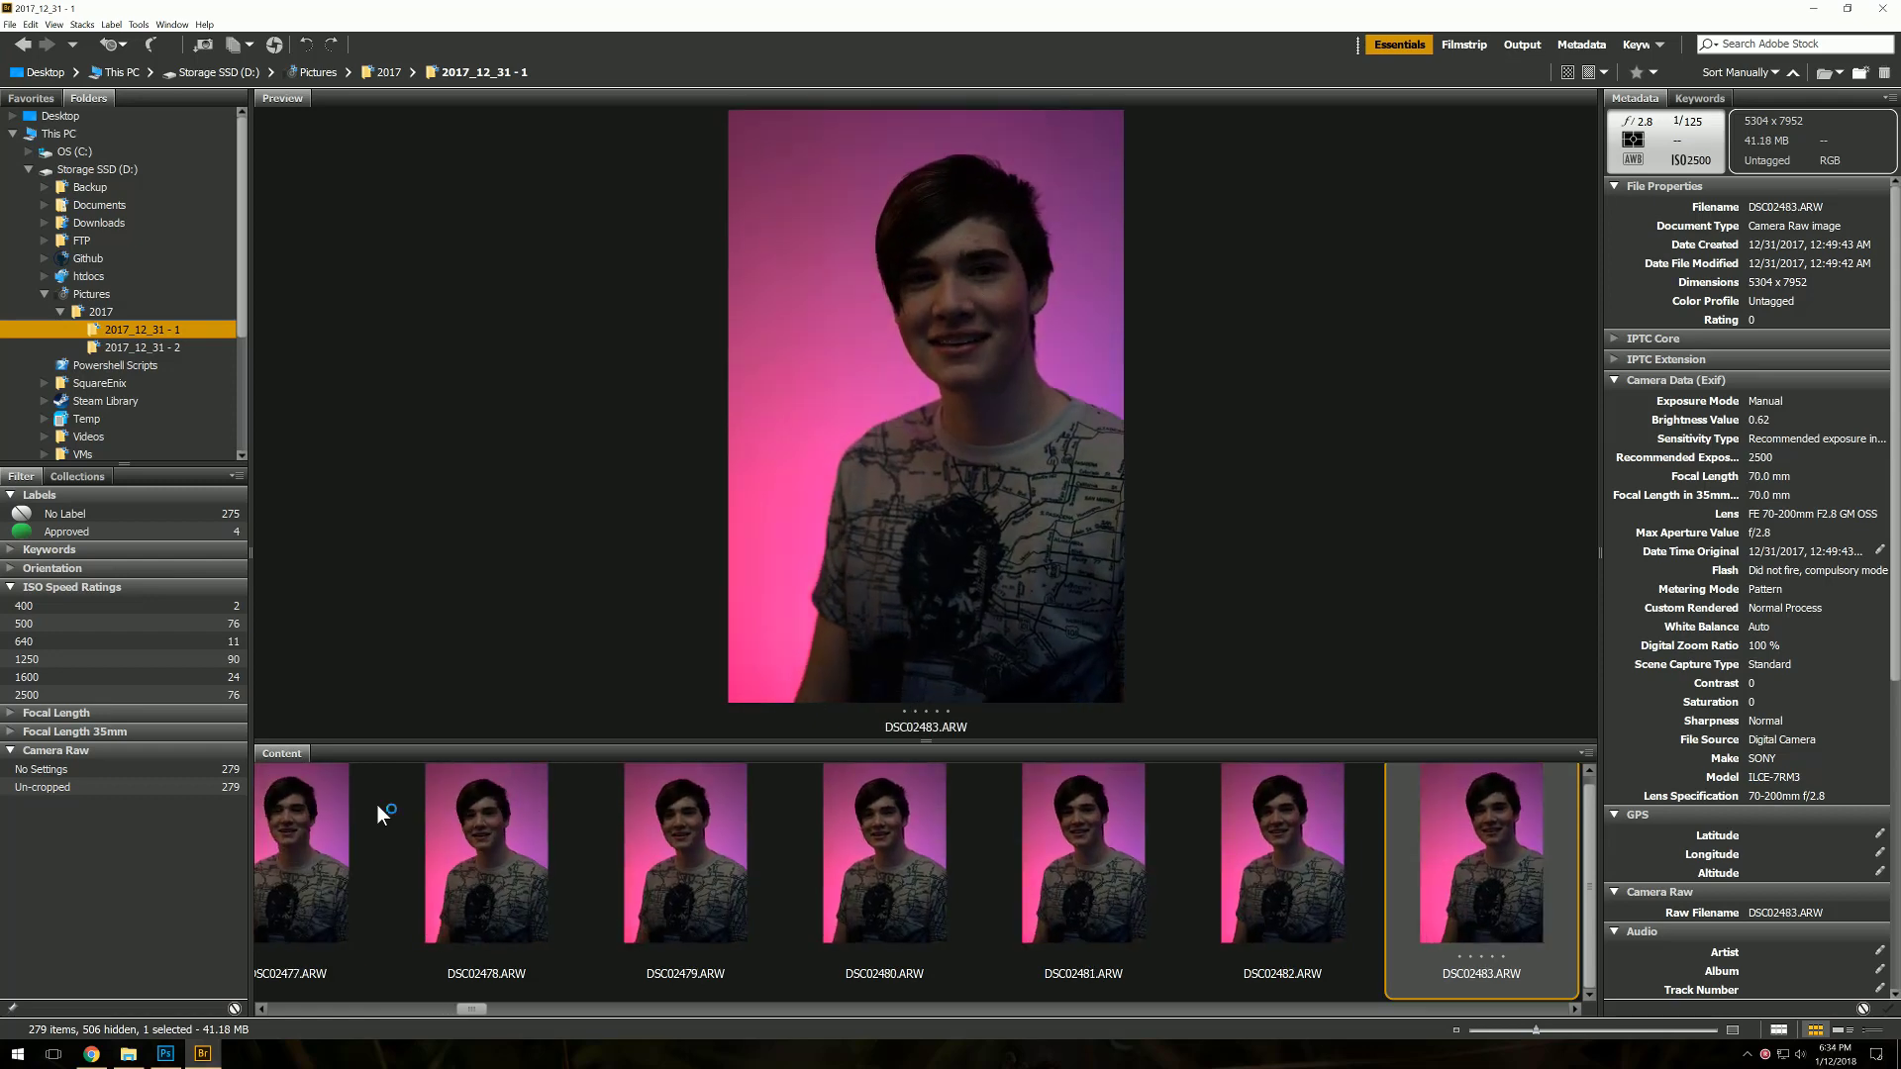
key(Left)
key(ctrl+8)
Review the photos following DSC02482.ARW in the preview, up to the landscape frame DSC02497.ARW
key(Right)
key(Right)
key(Right)
key(Right)
key(Right)
key(Right)
key(Right)
key(Right)
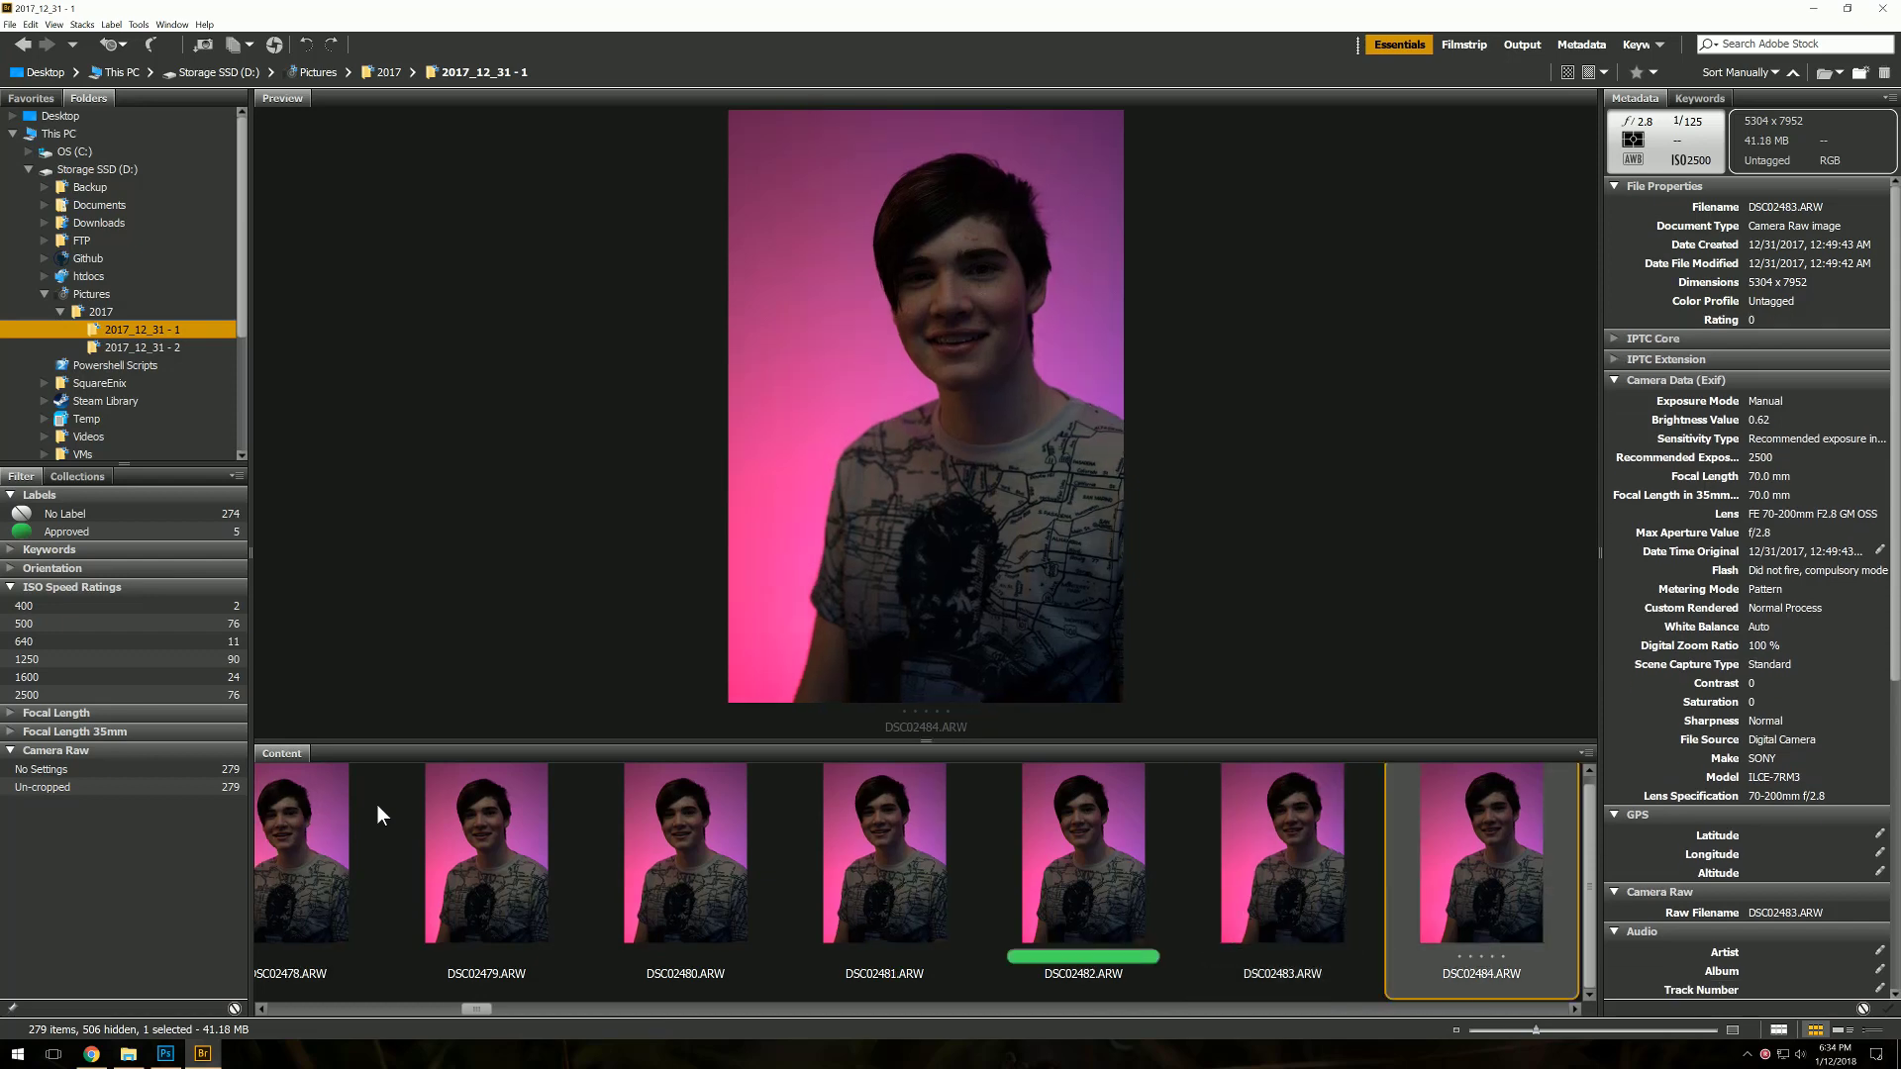
key(Right)
key(Right)
key(Right)
key(Right)
key(Right)
key(Right)
key(Right)
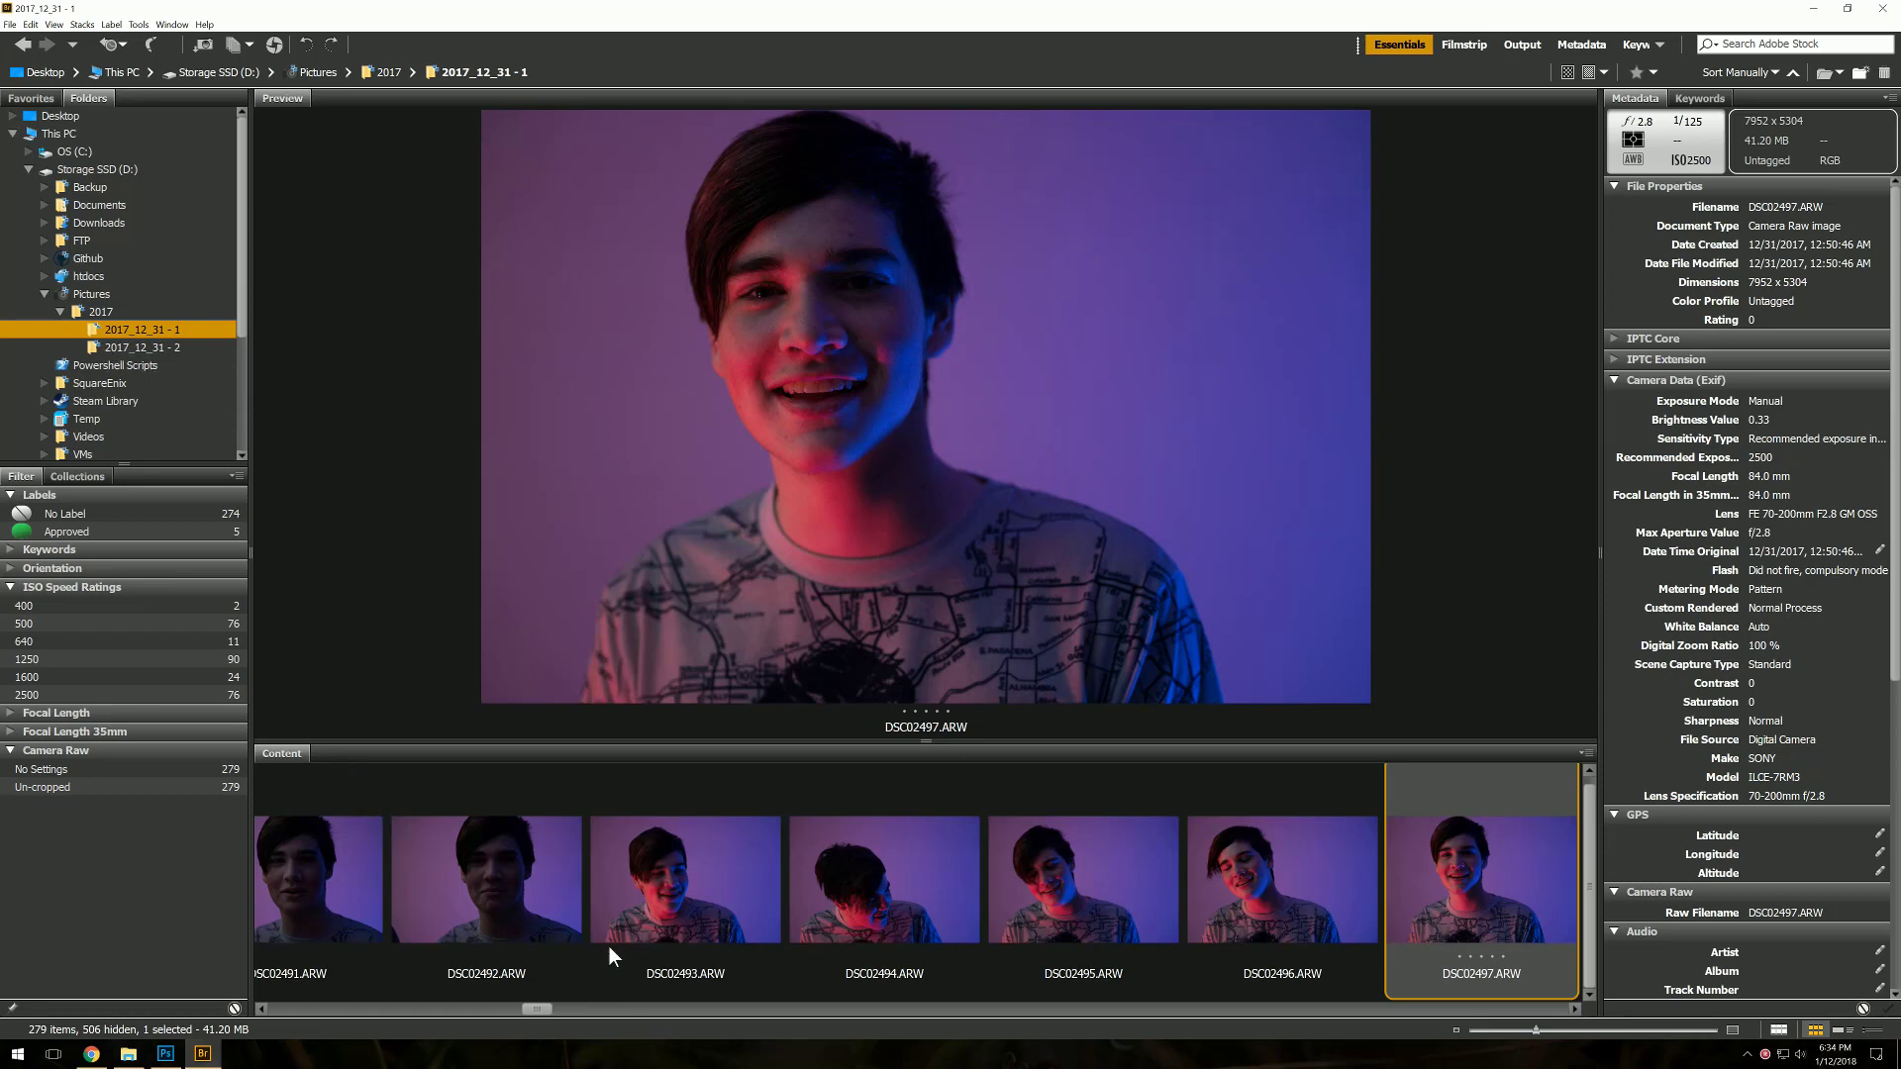
Filter the folder to photos labelled Approved and preview DSC02450.ARW and DSC02451.ARW
drag(542, 1008, 270, 1003)
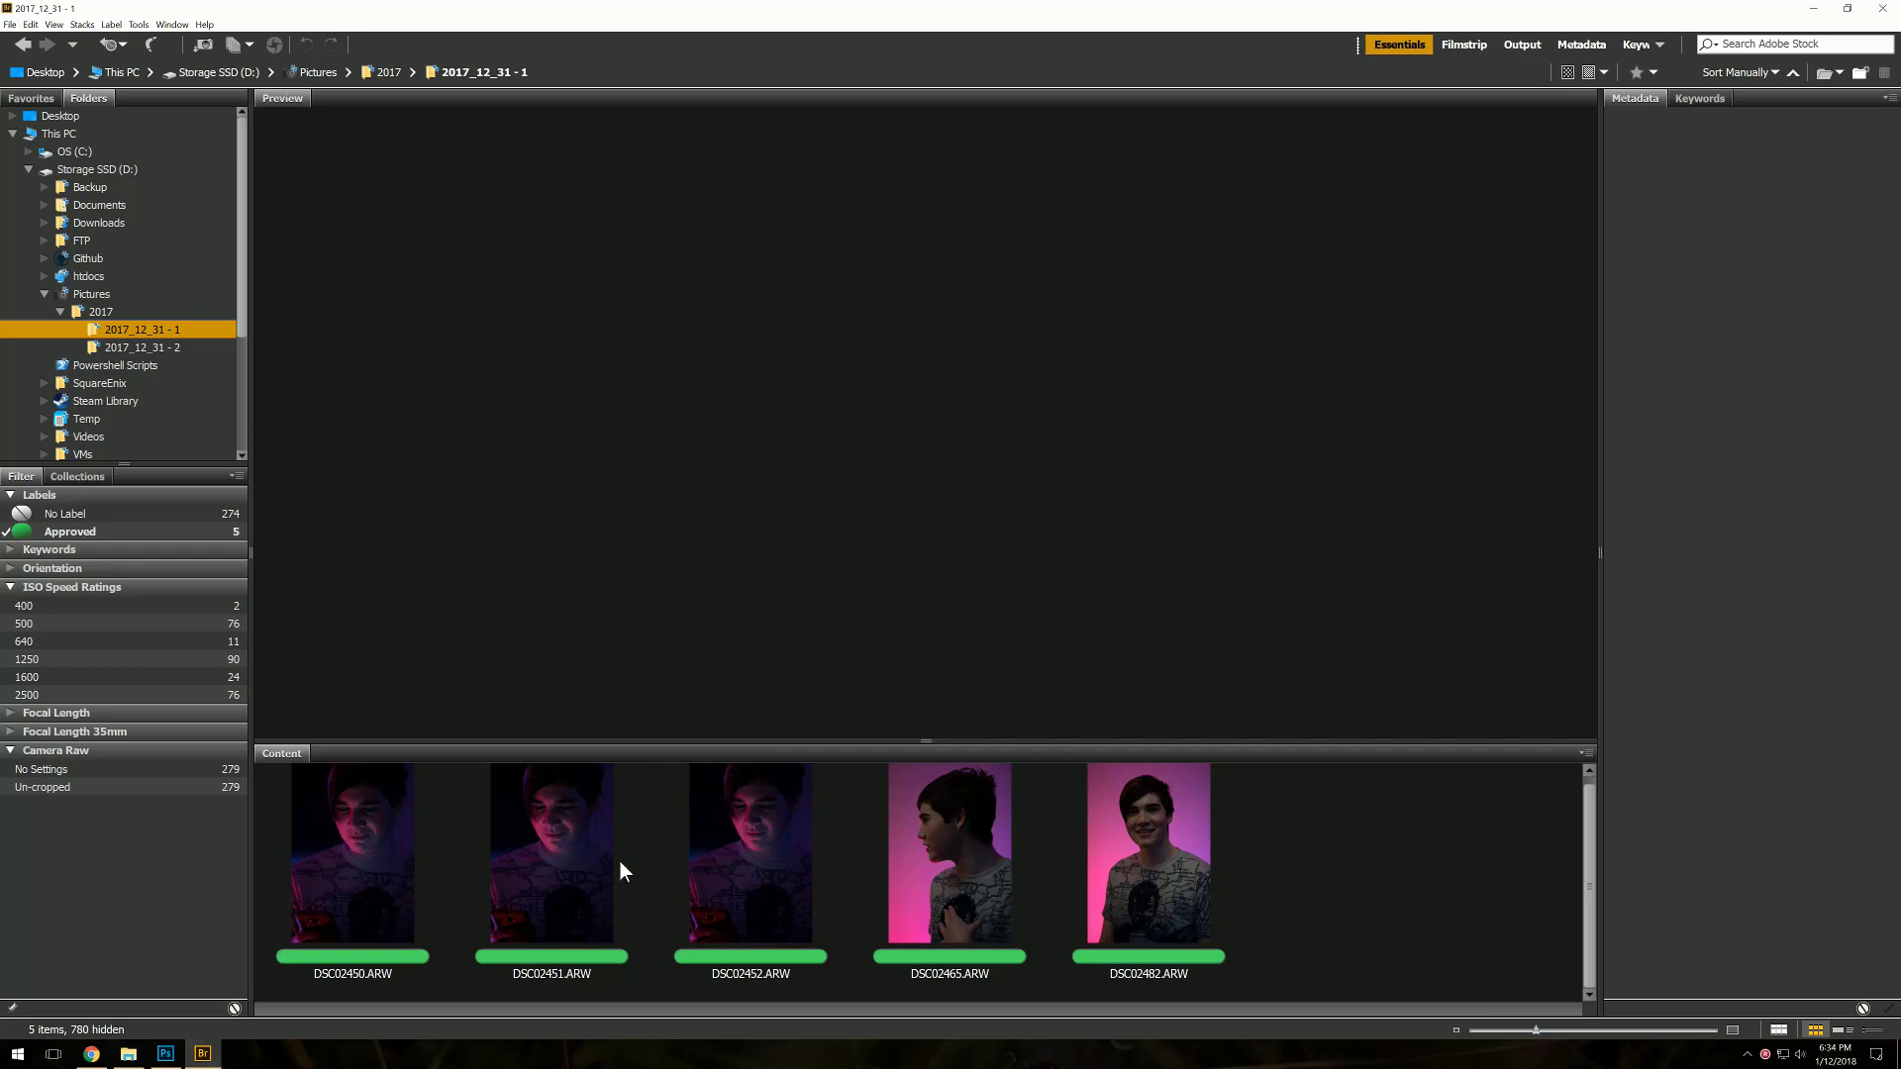
click(361, 841)
click(542, 847)
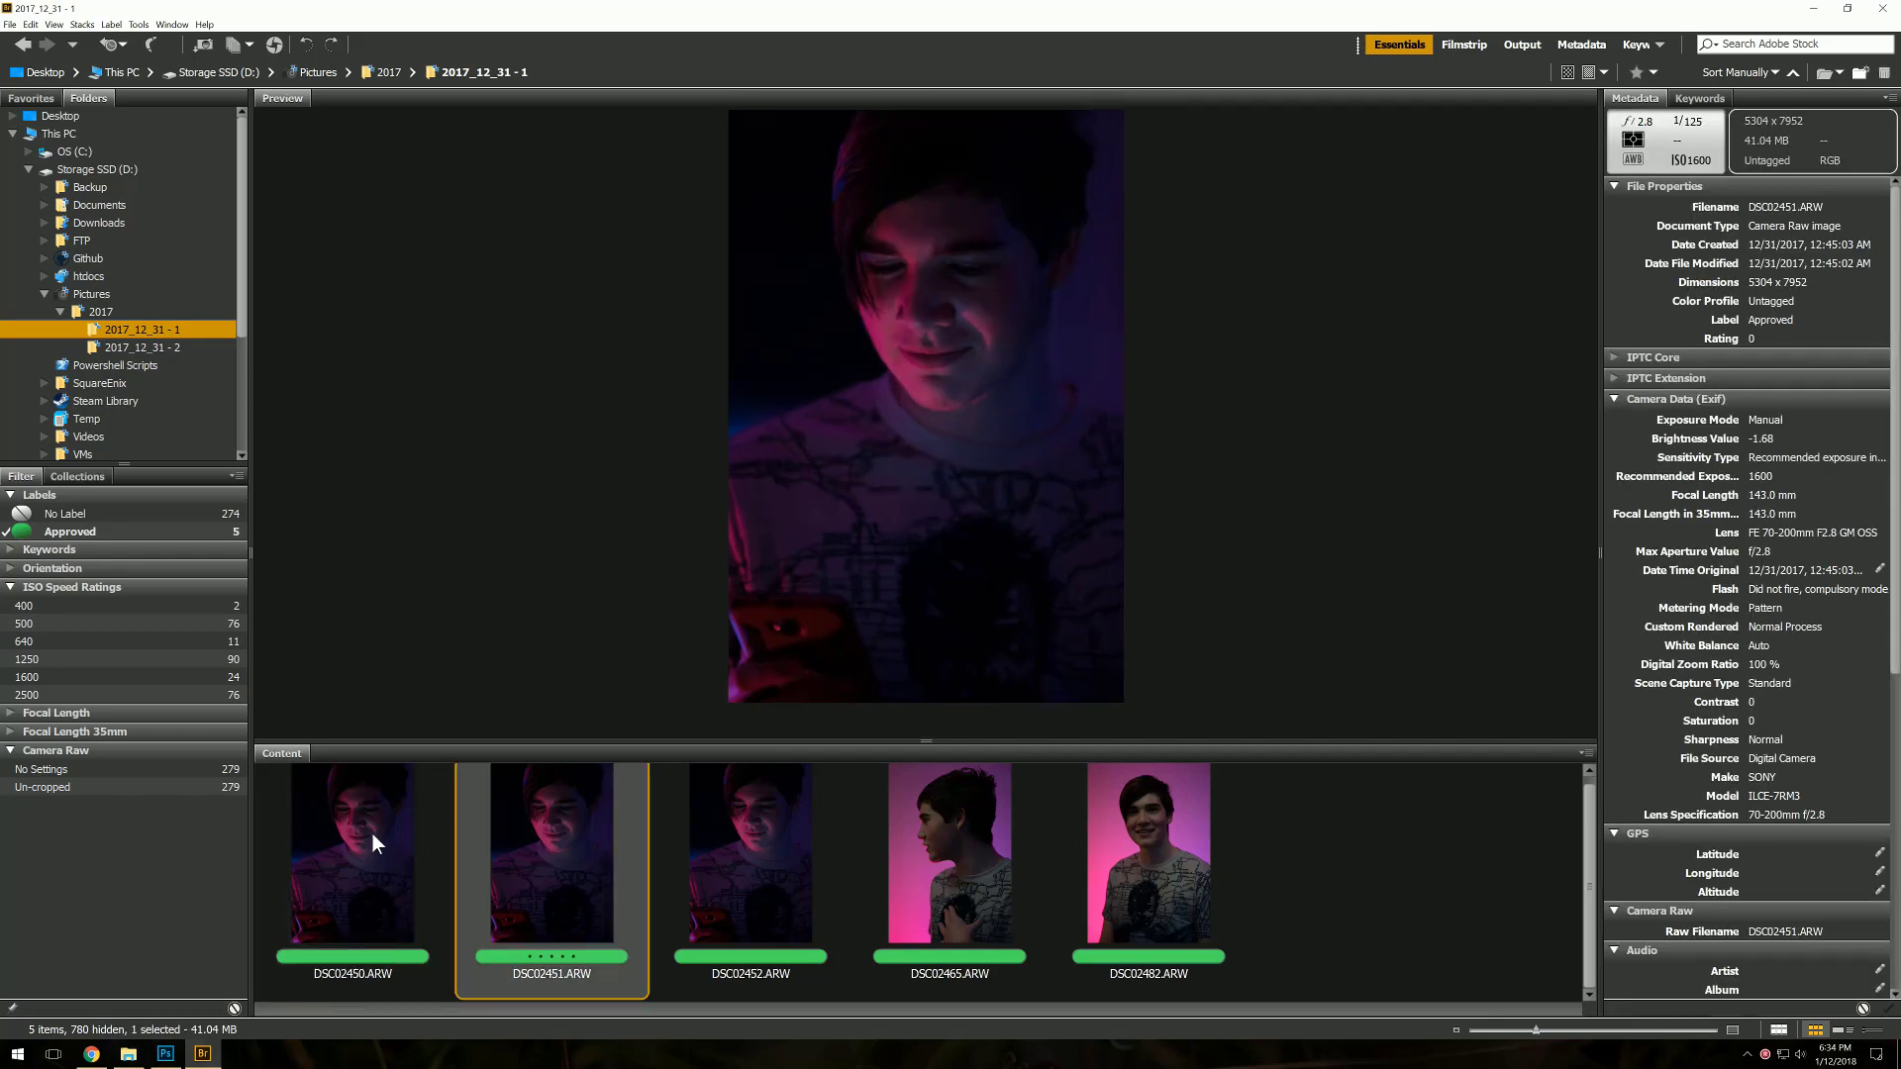
Open DSC02450.ARW in Camera Raw, examine the adjustment groups from Basic to Split Toning, and close it without saving changes
double_click(343, 818)
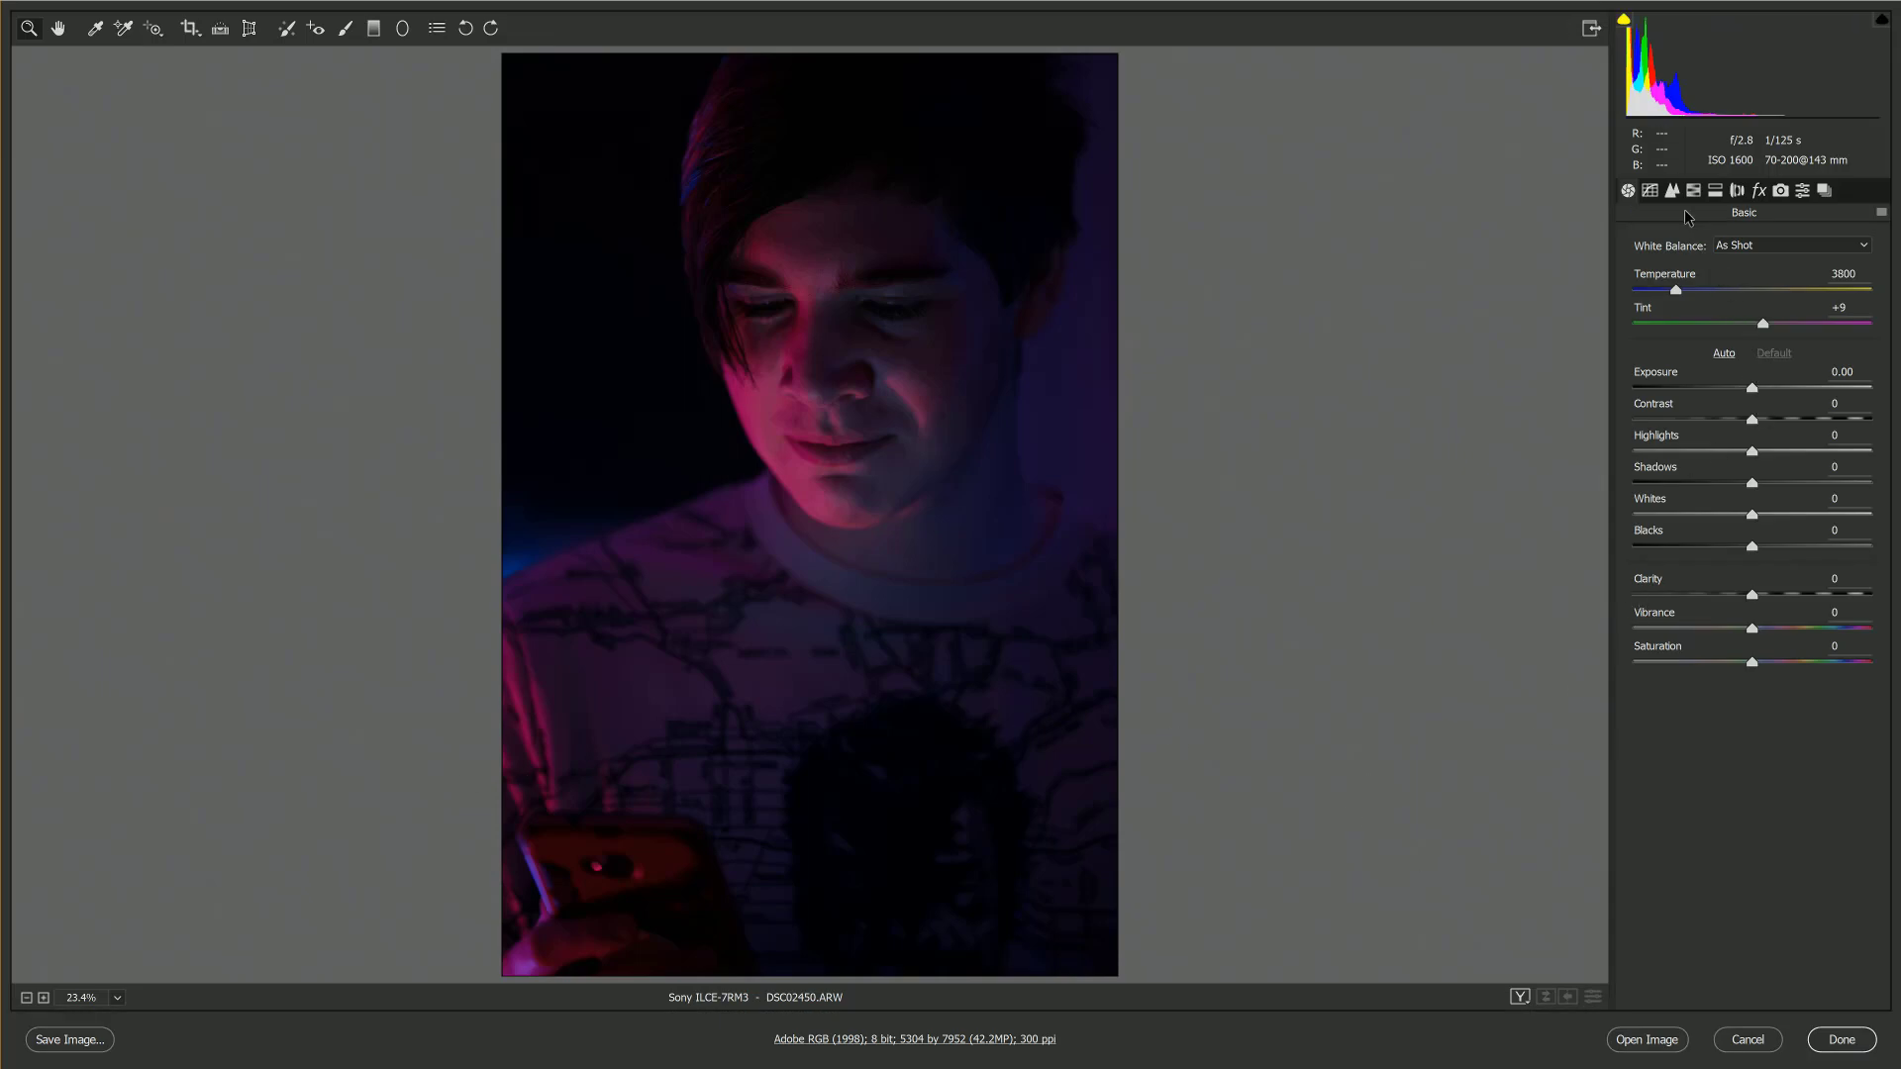
click(1649, 190)
click(1672, 194)
click(1697, 188)
click(1719, 190)
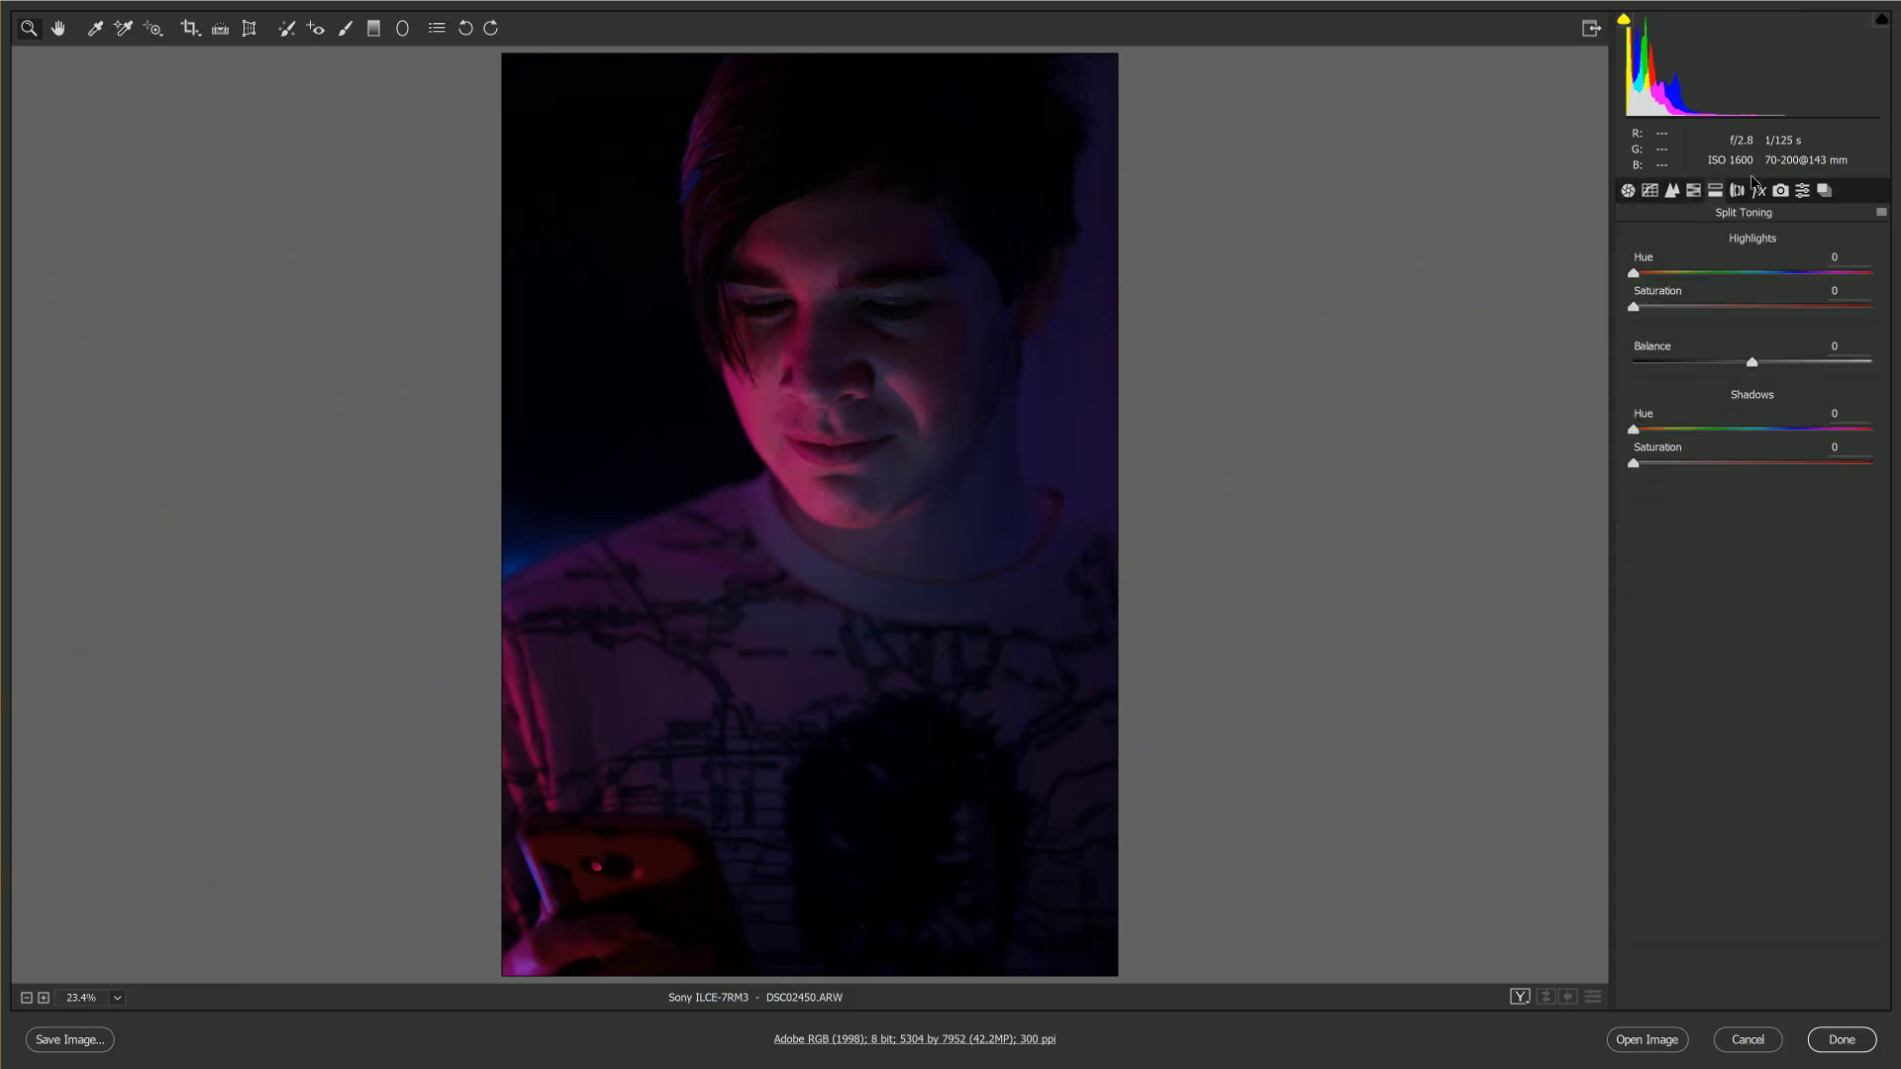
click(1630, 192)
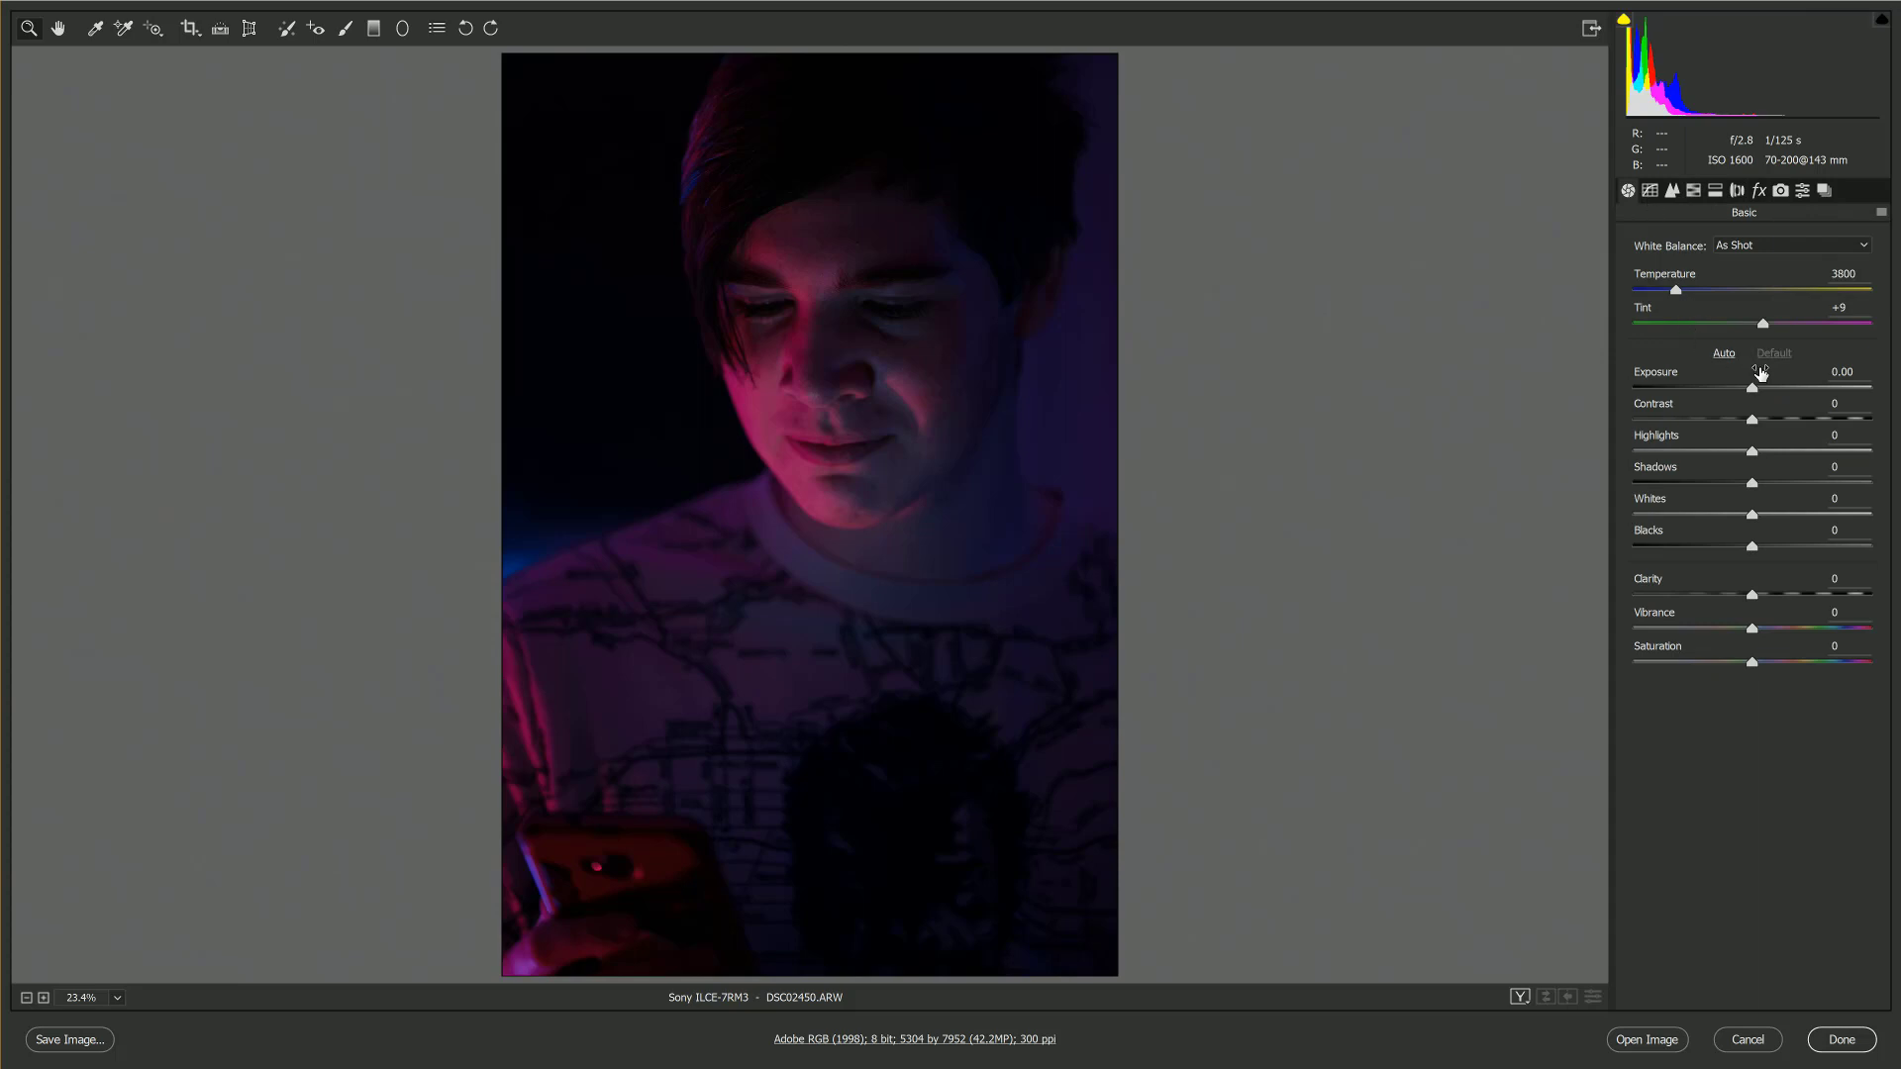
drag(1678, 289, 1675, 289)
click(1747, 1041)
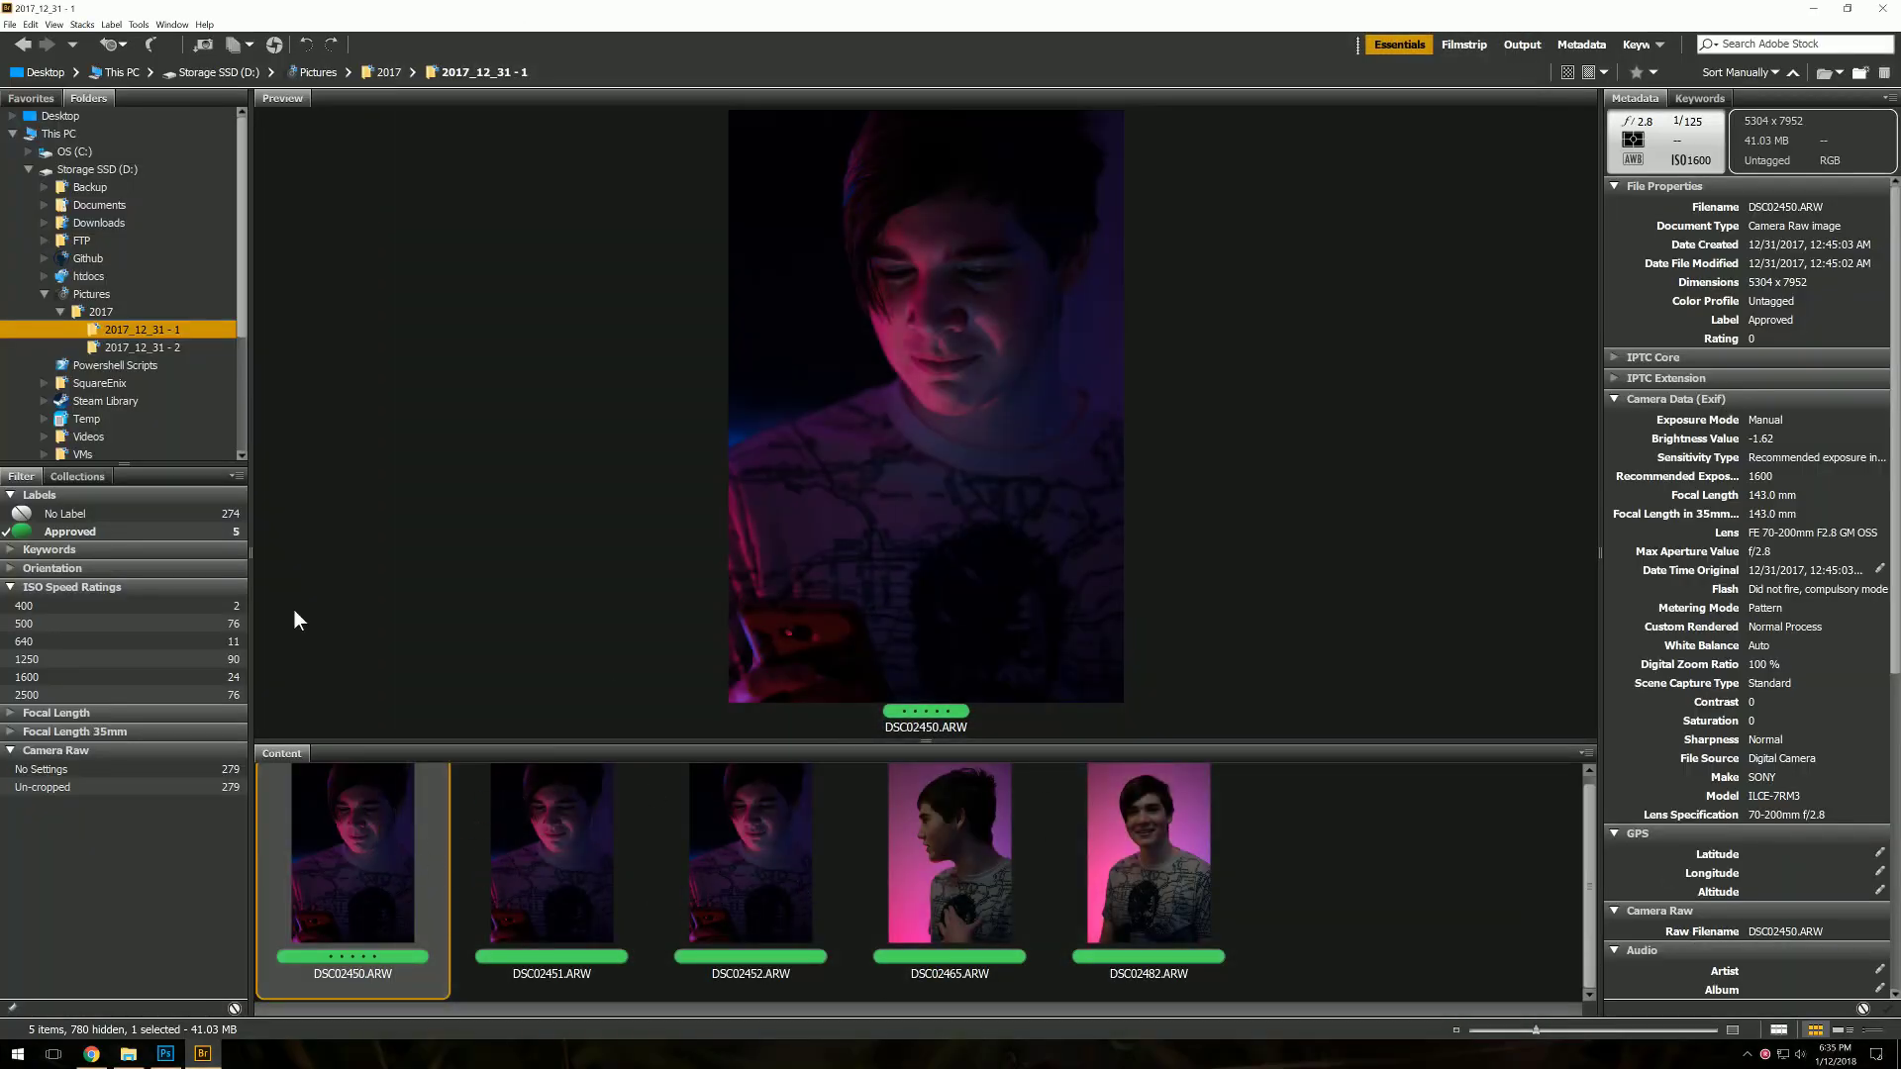
ctrl+click(564, 848)
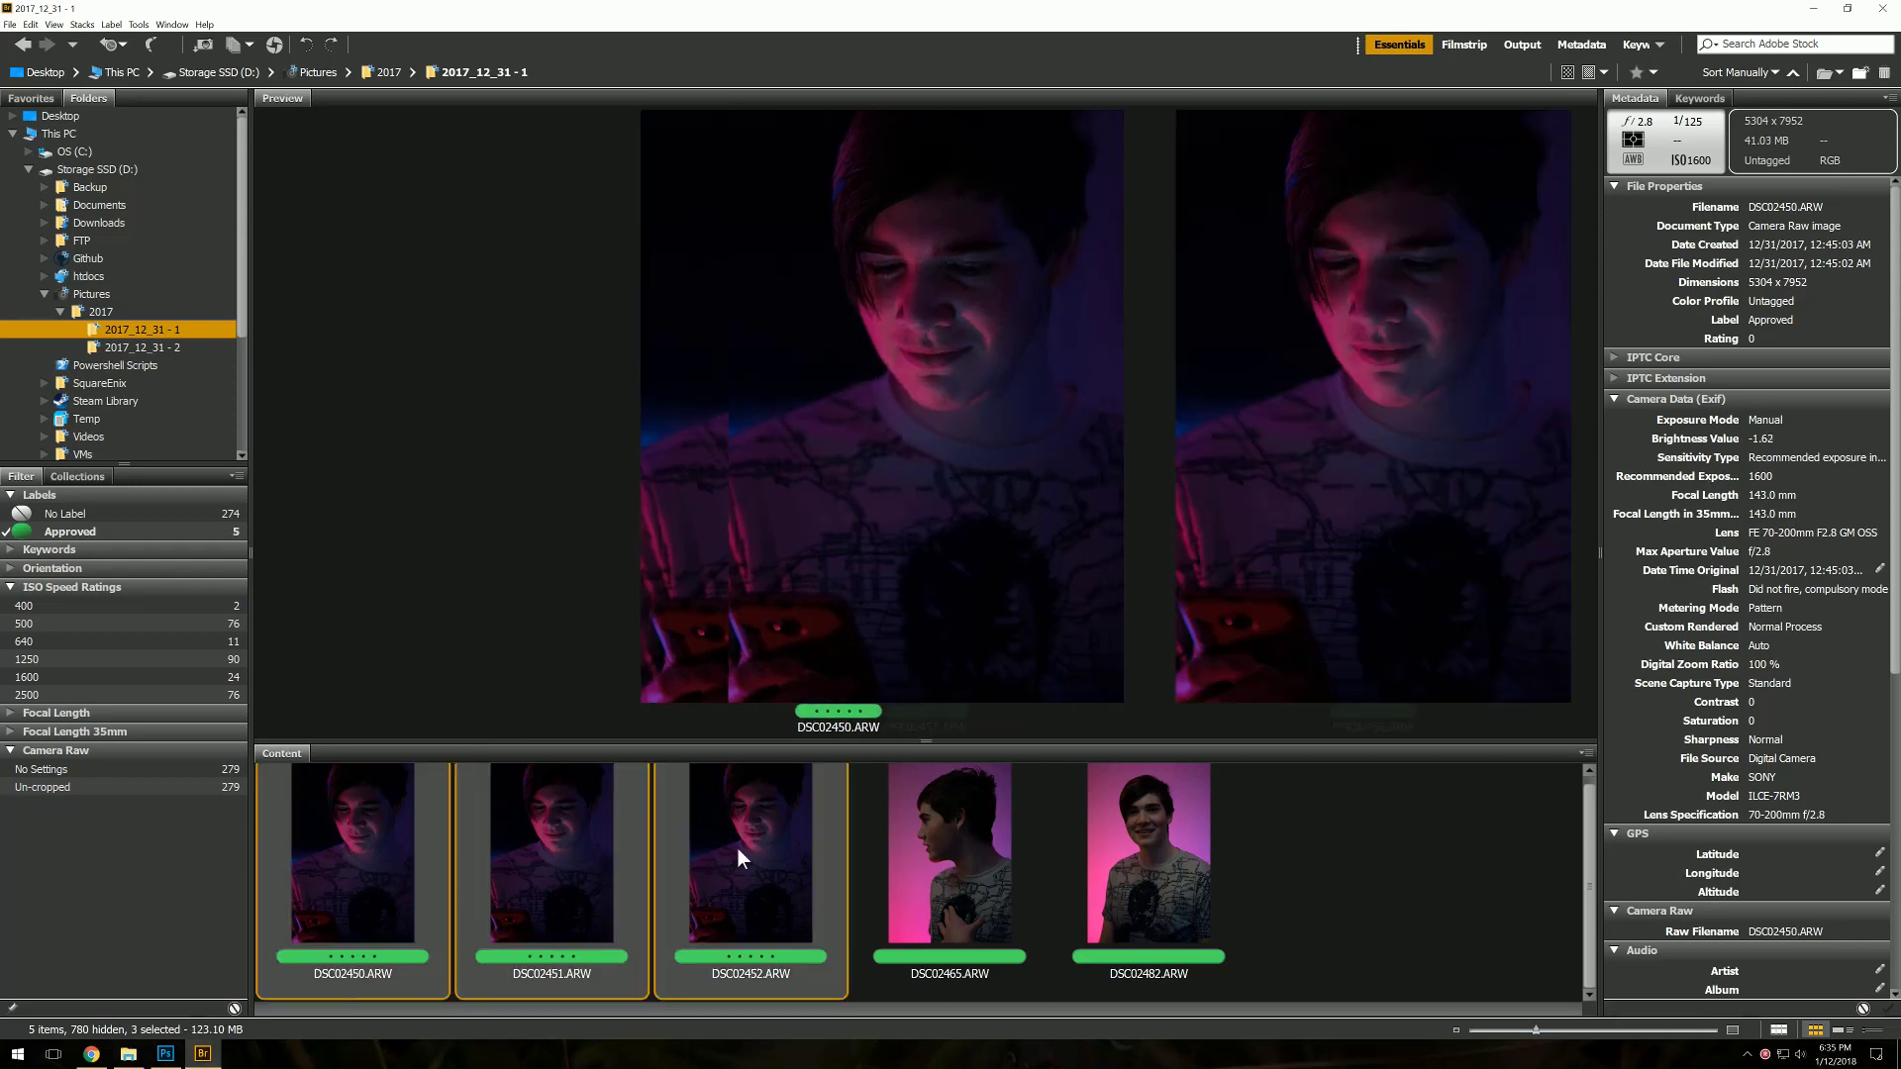
ctrl+click(738, 848)
right_click(354, 834)
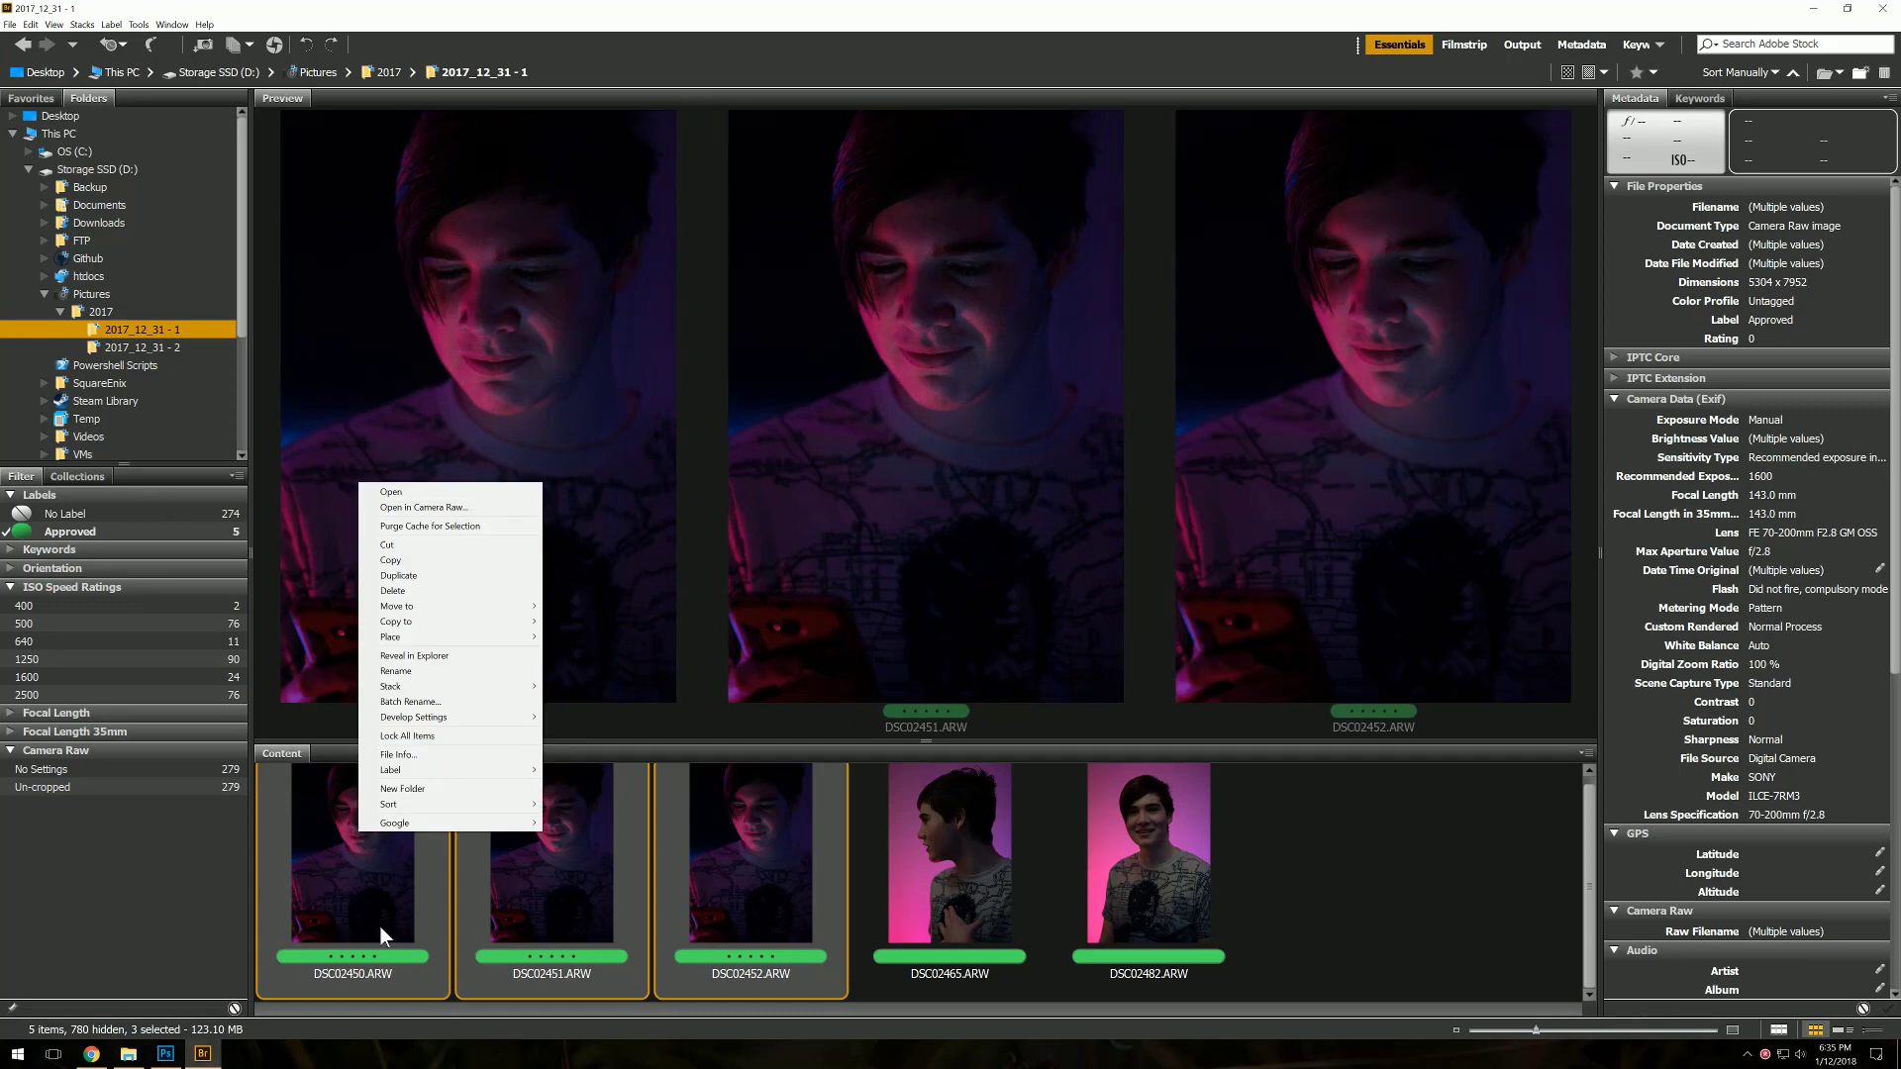
click(380, 927)
Open only DSC02450.ARW in Camera Raw for editing
click(341, 844)
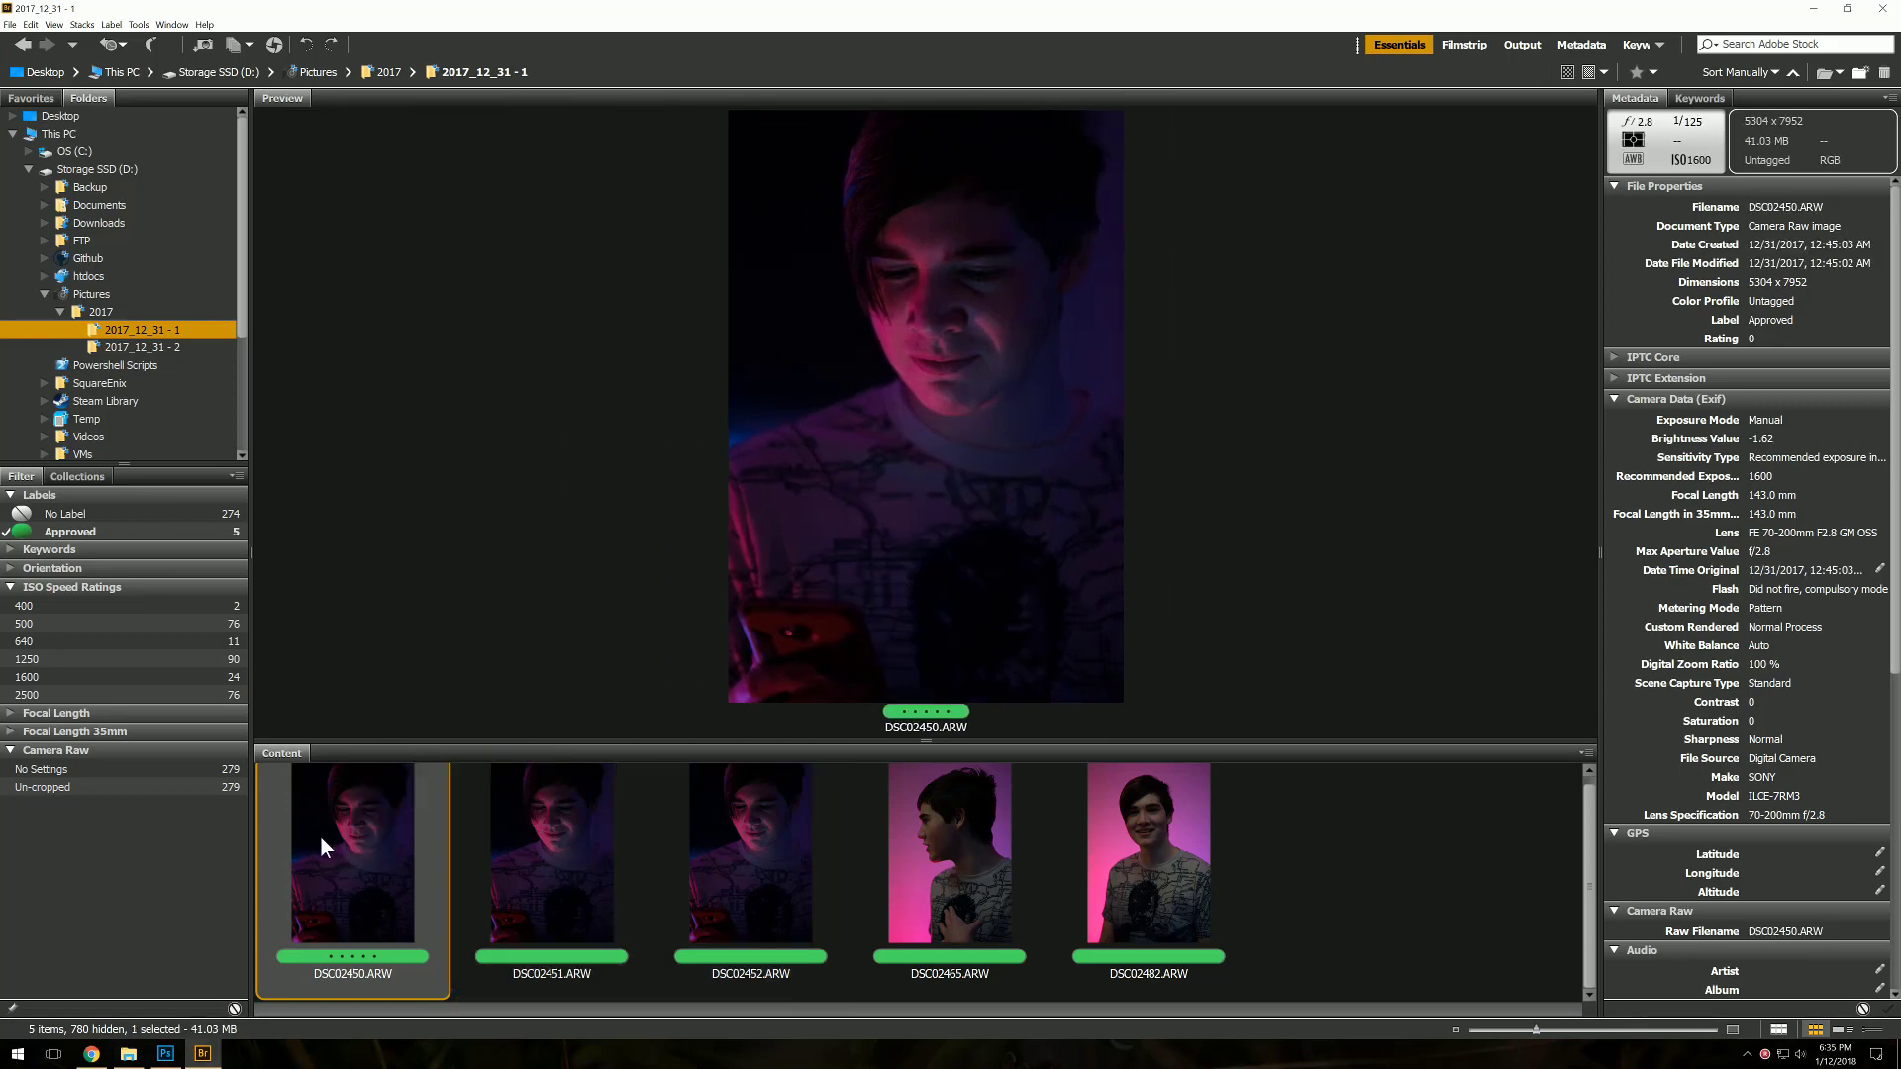
key(ctrl+r)
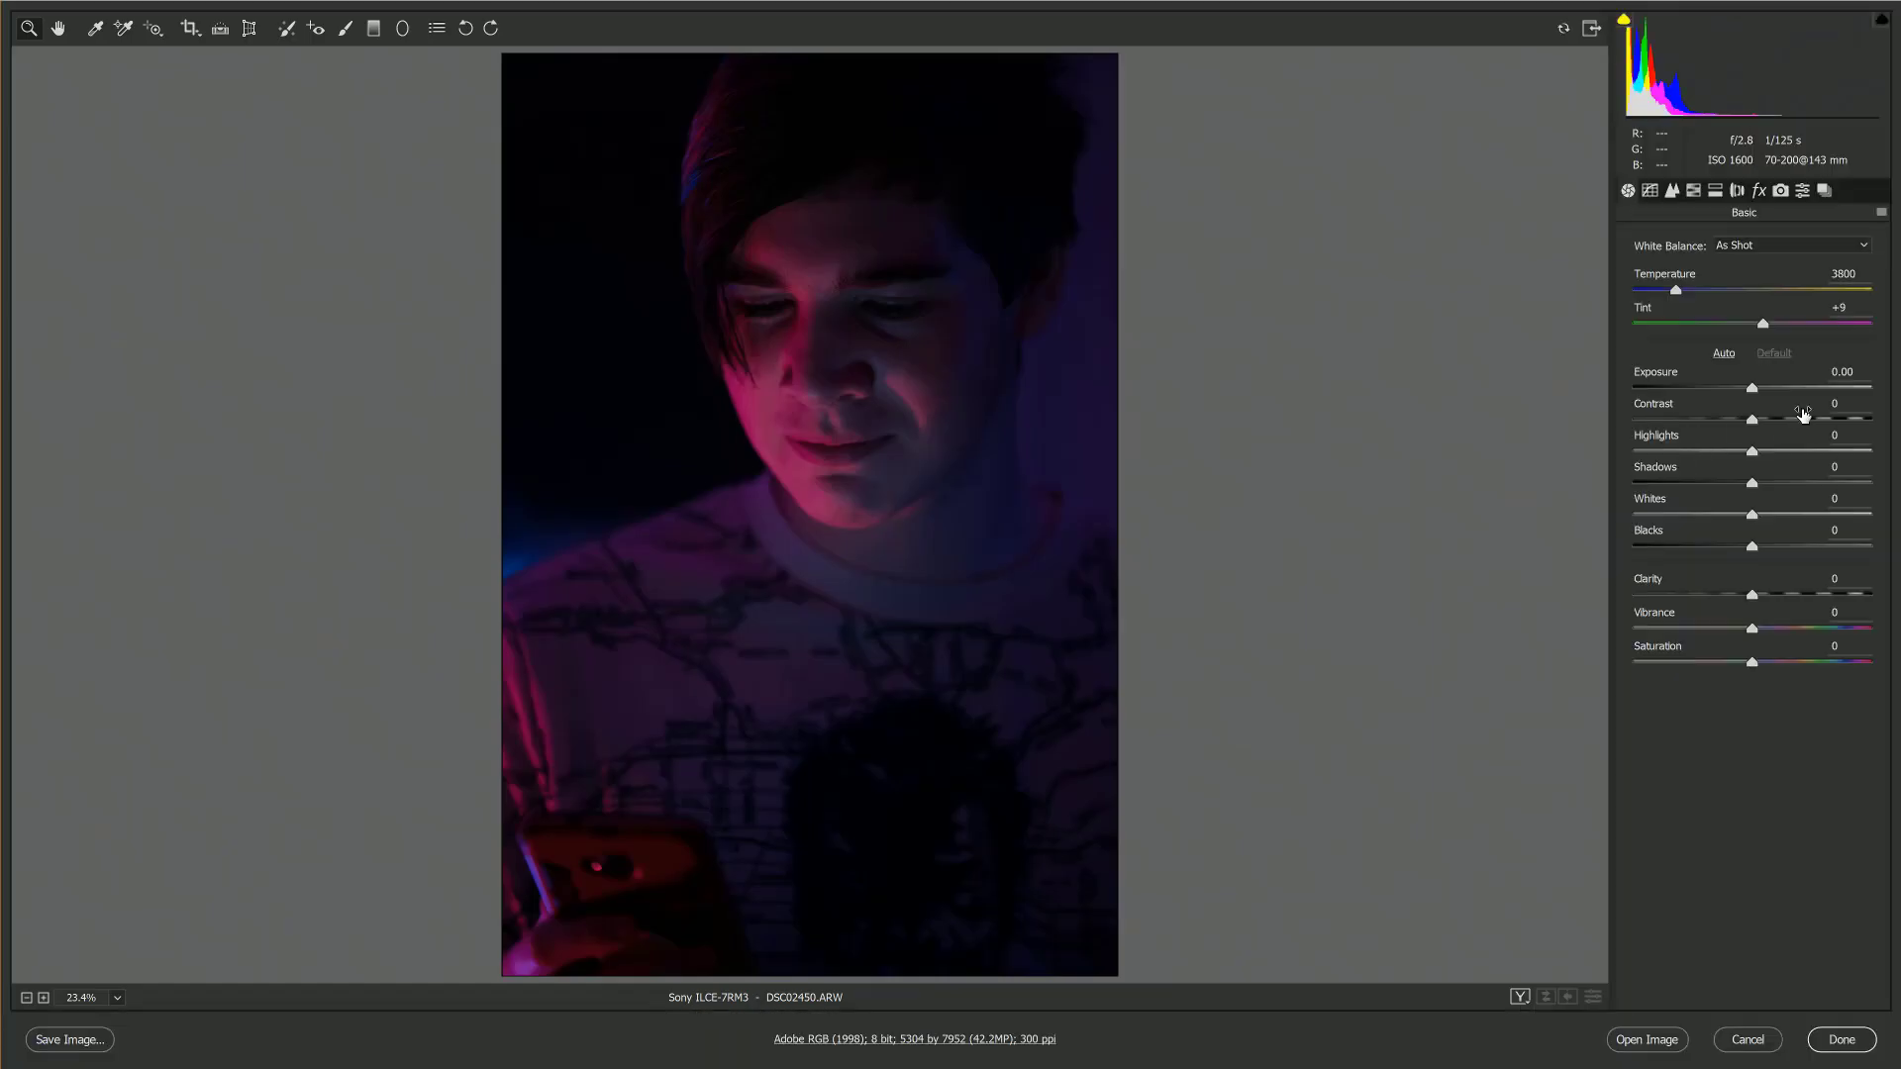
Set the exposure of DSC02450.ARW to +1.75 and save the raw adjustment
drag(1759, 388, 1792, 388)
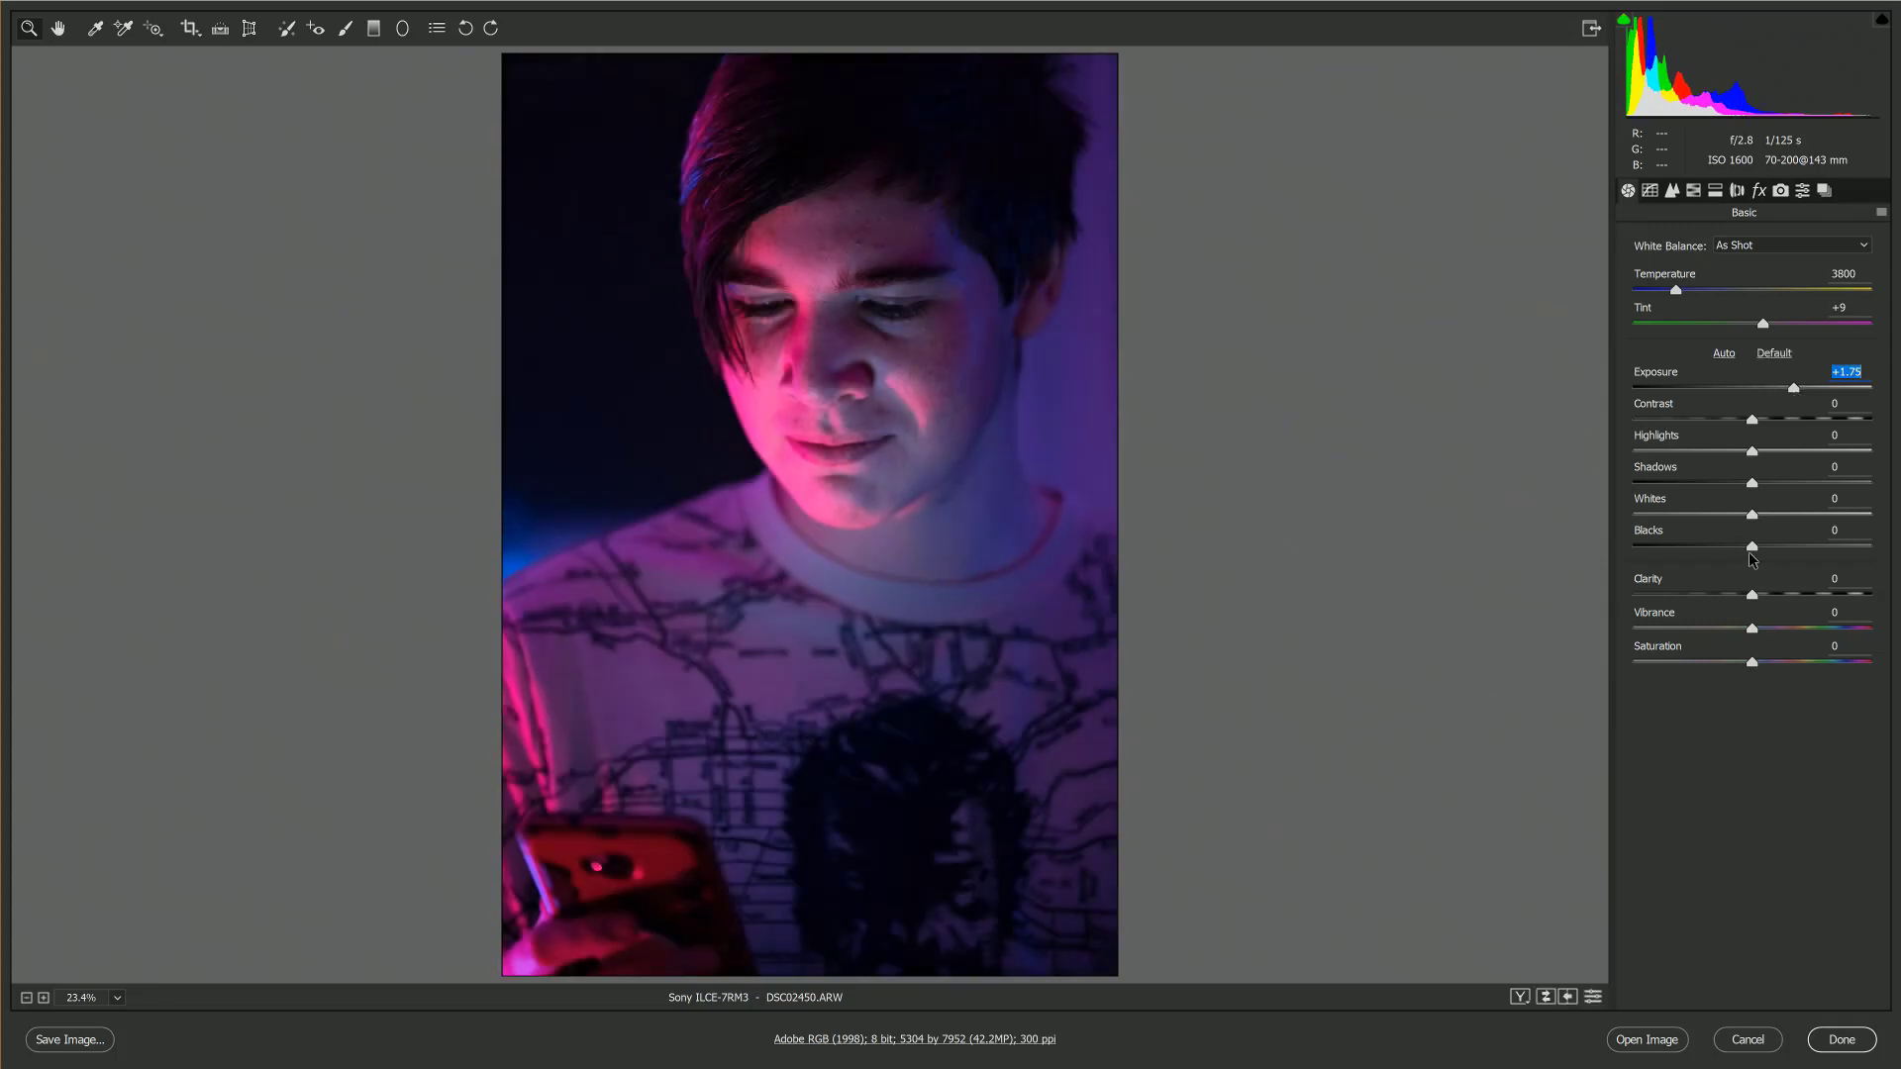
click(1842, 1039)
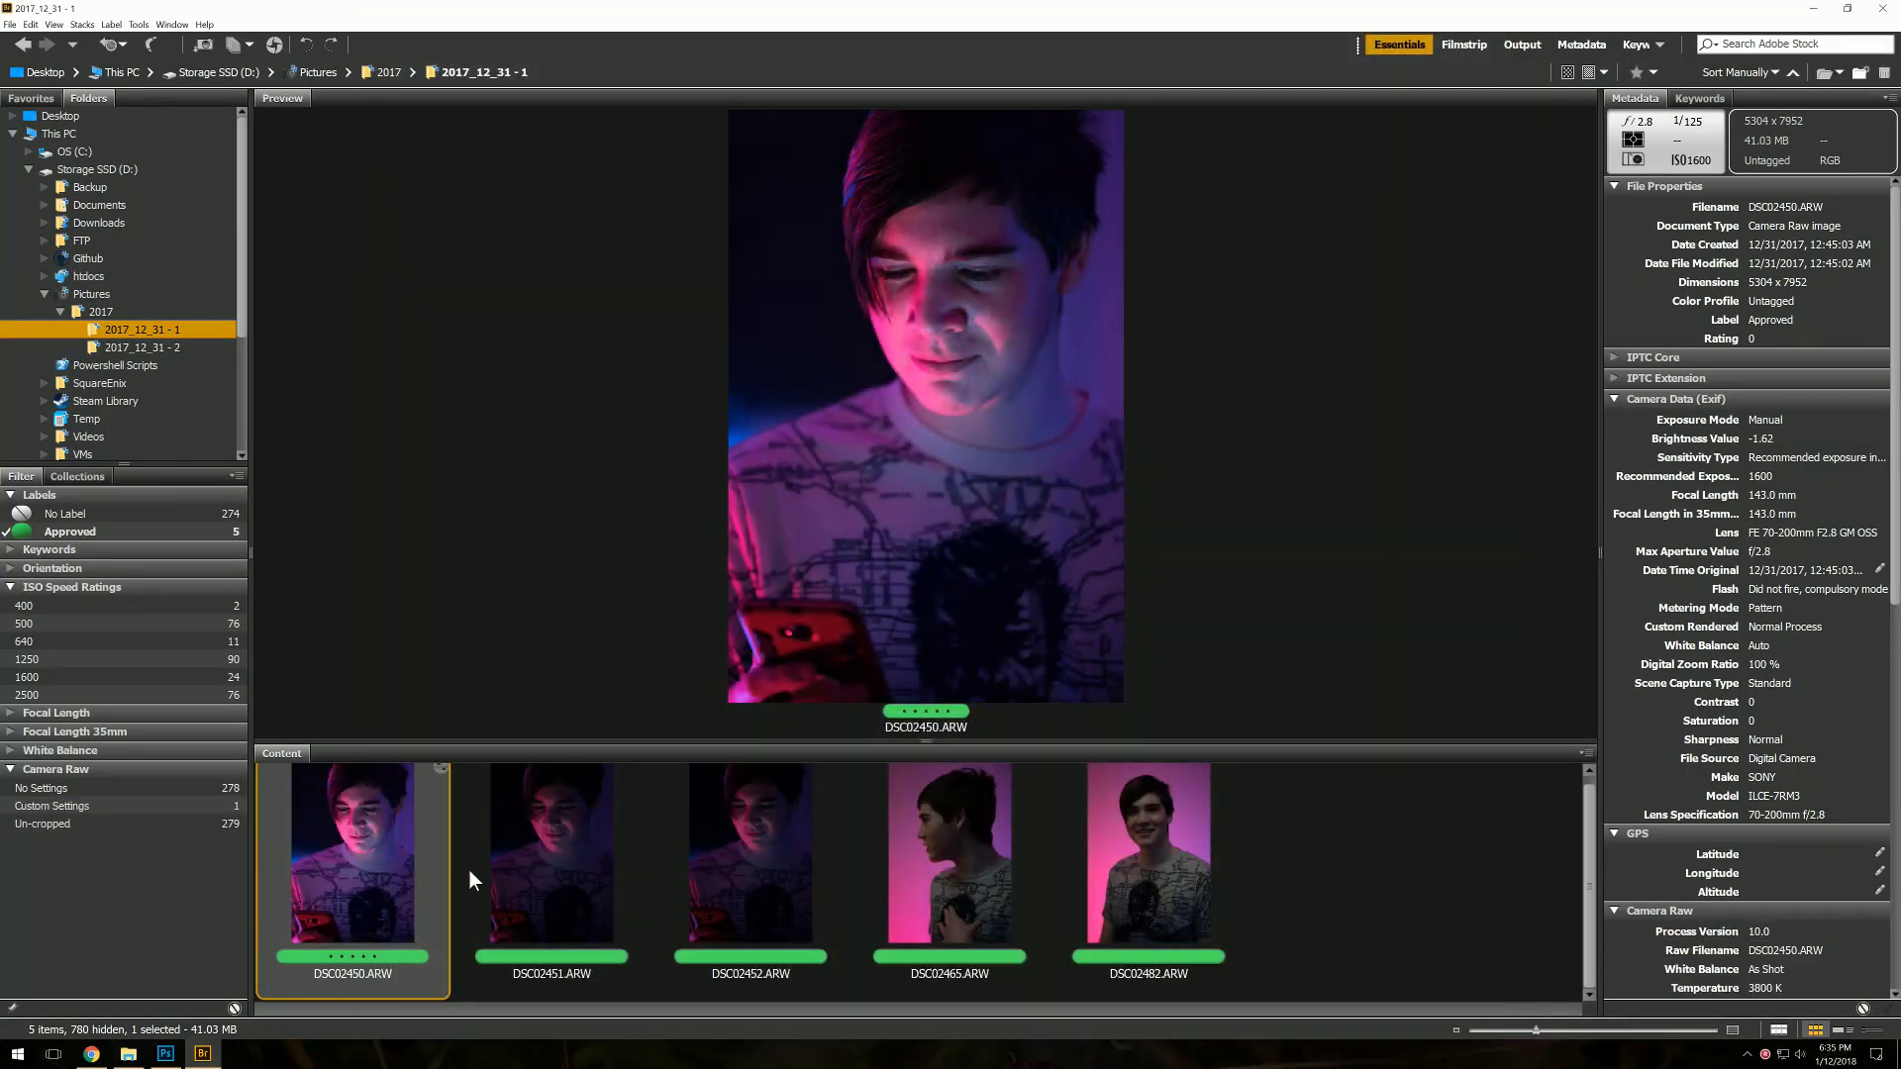
Preview DSC02451.ARW for comparison, and copy the develop settings of DSC02450.ARW
click(562, 823)
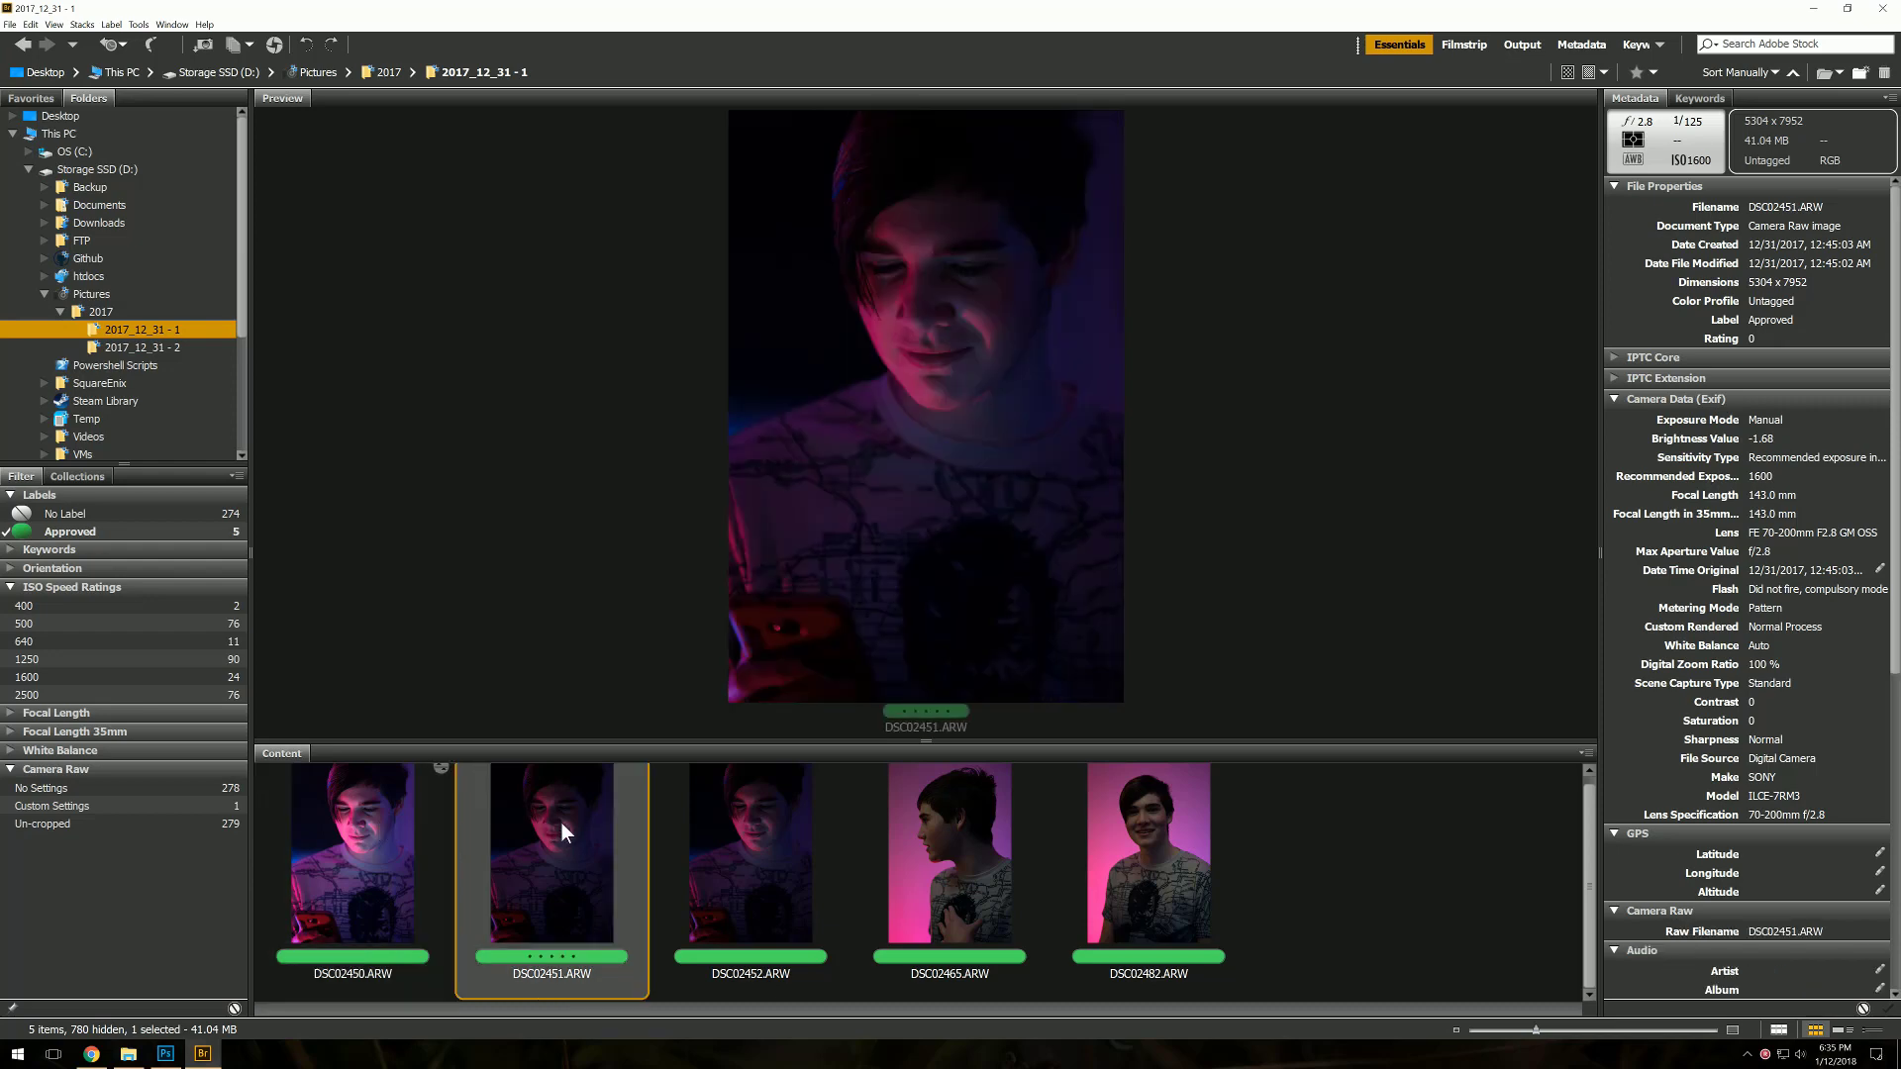
right_click(382, 812)
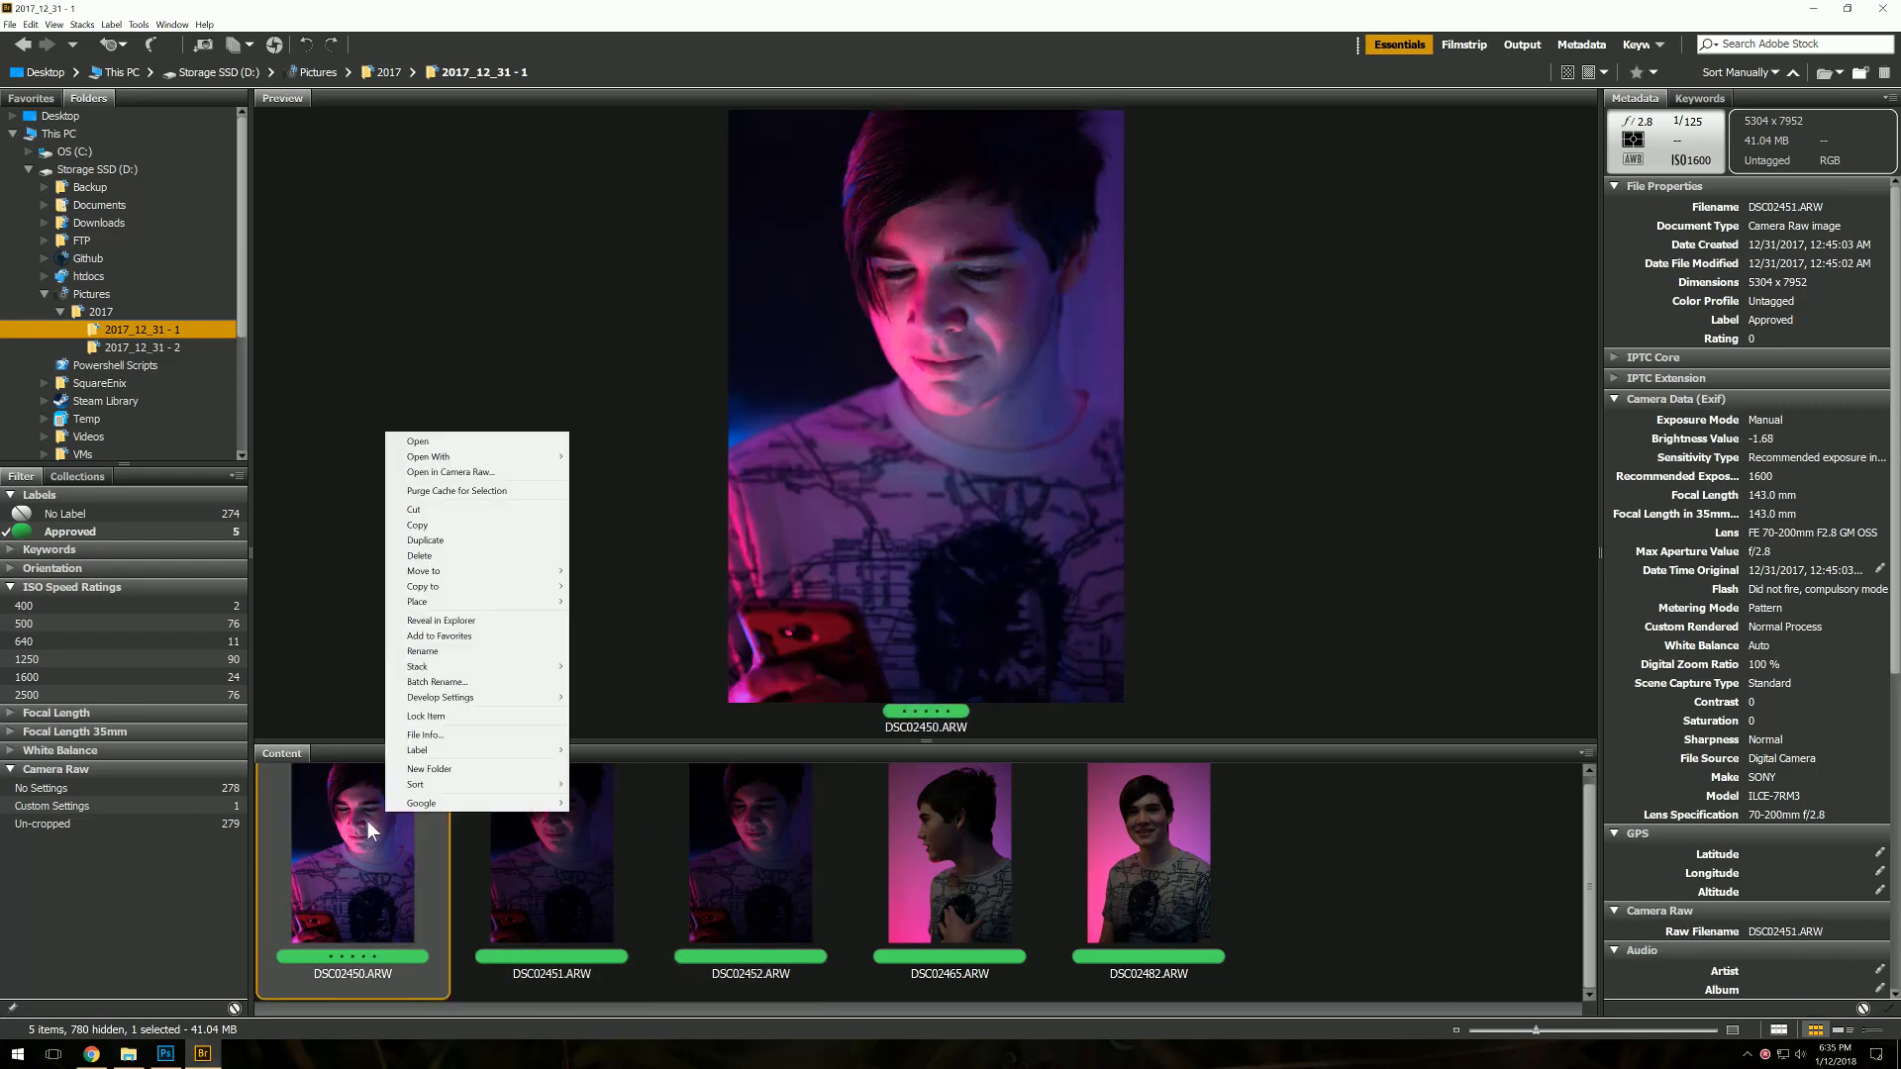
mouse_move(441, 697)
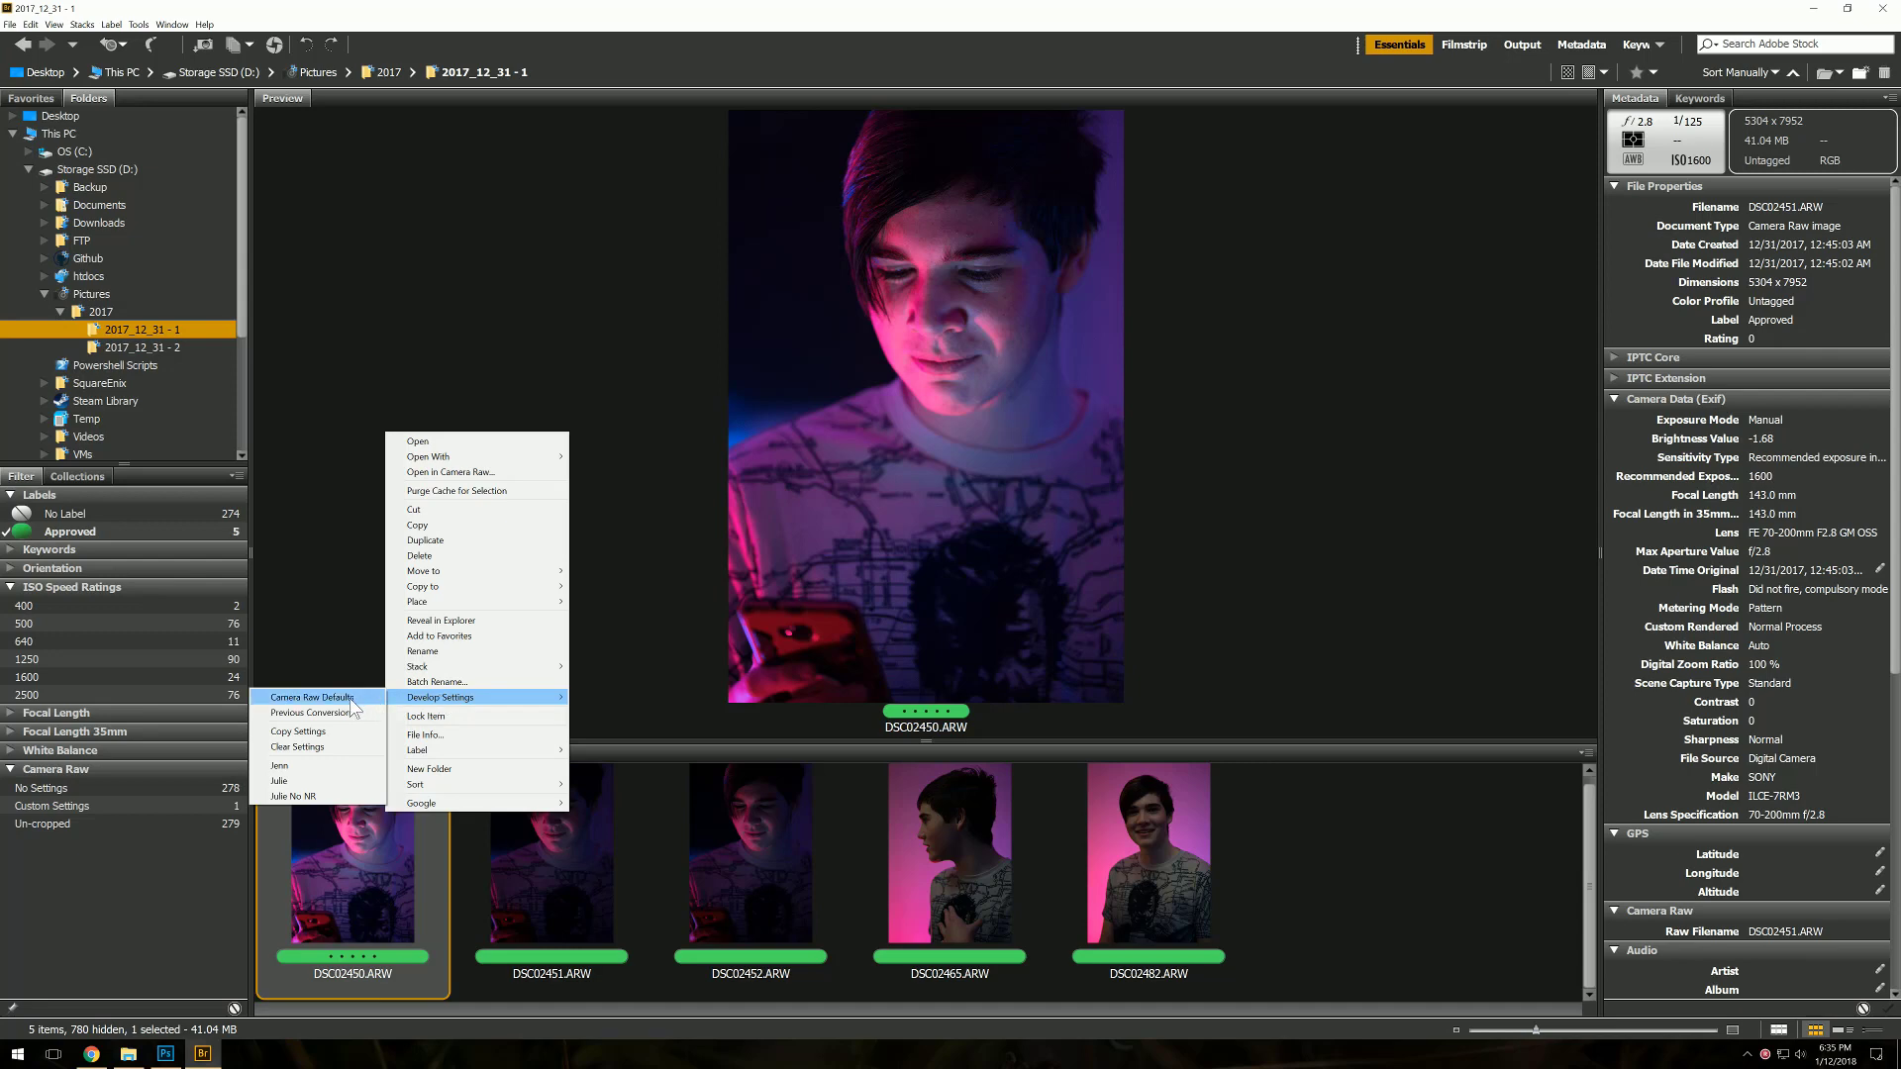
click(305, 731)
Paste the copied develop settings onto DSC02451.ARW and DSC02452.ARW, using the Settings subset
click(501, 863)
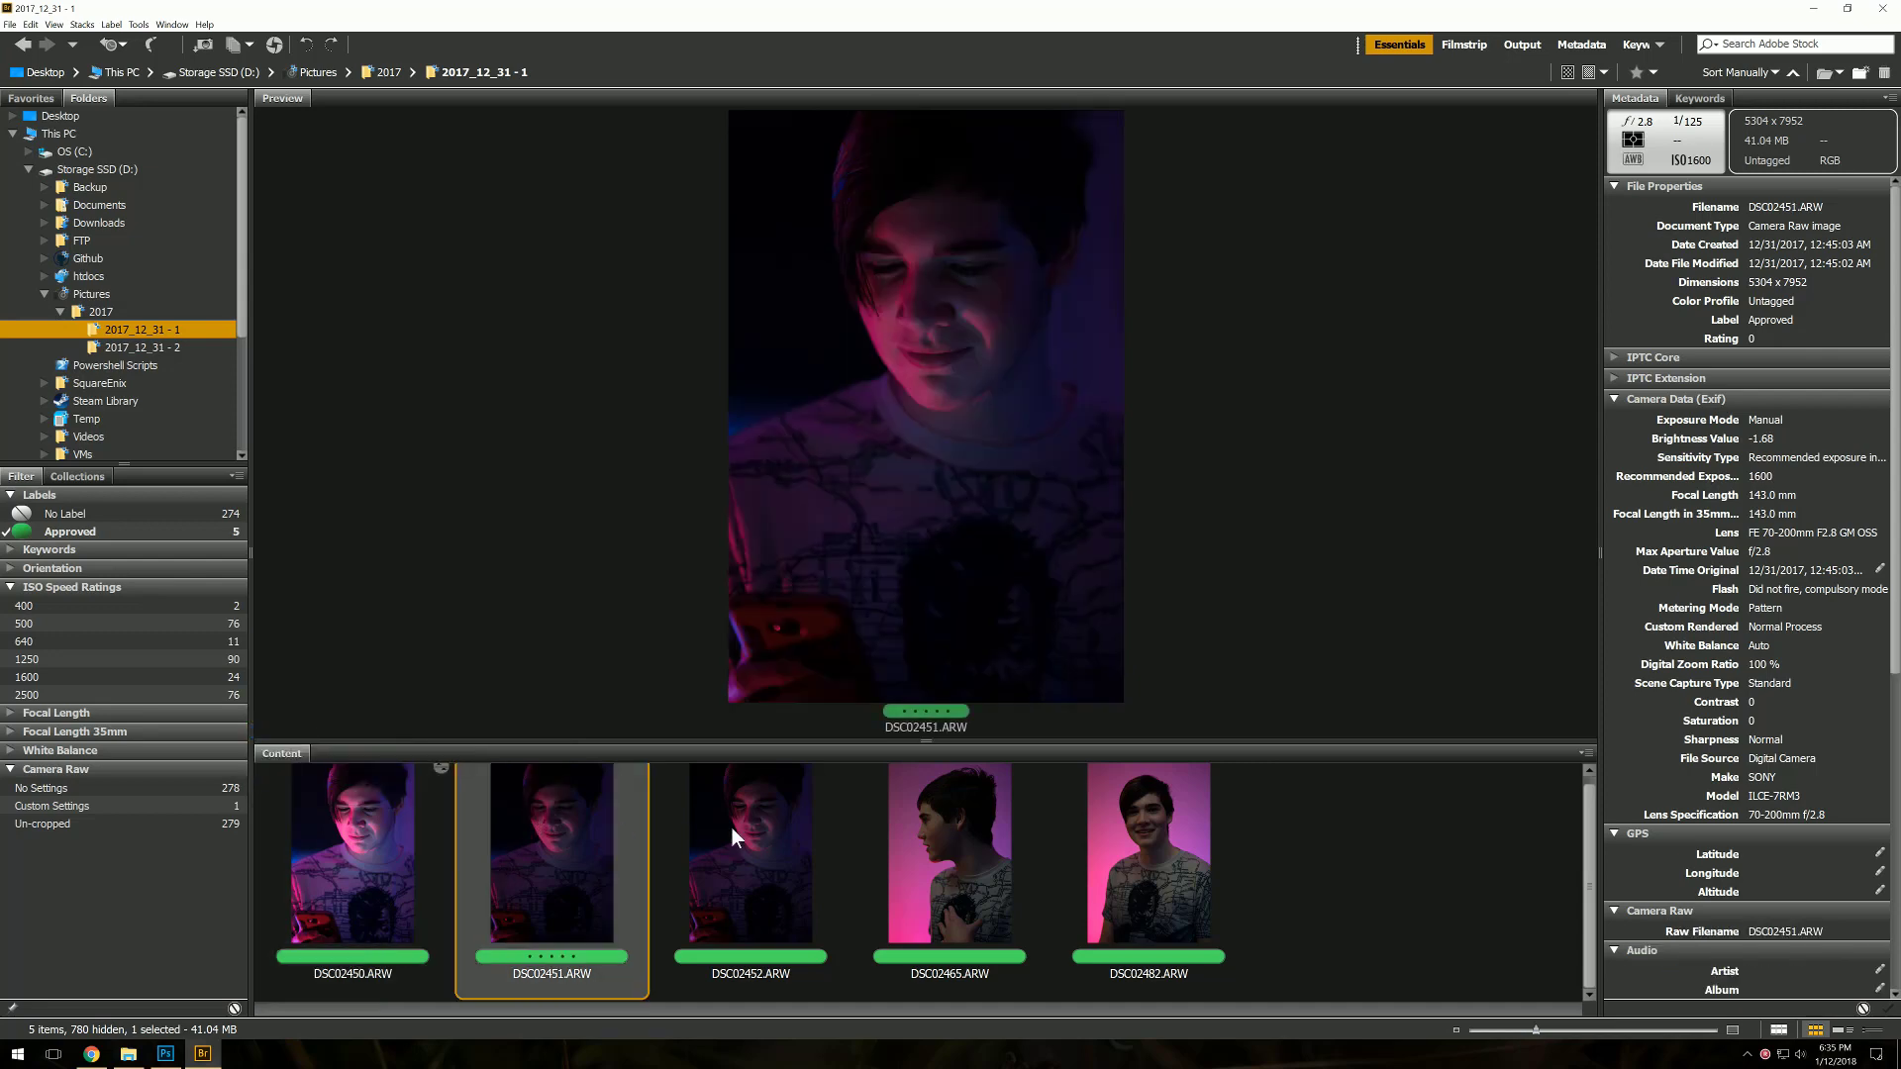
ctrl+click(732, 828)
click(561, 837)
ctrl+click(731, 831)
right_click(744, 823)
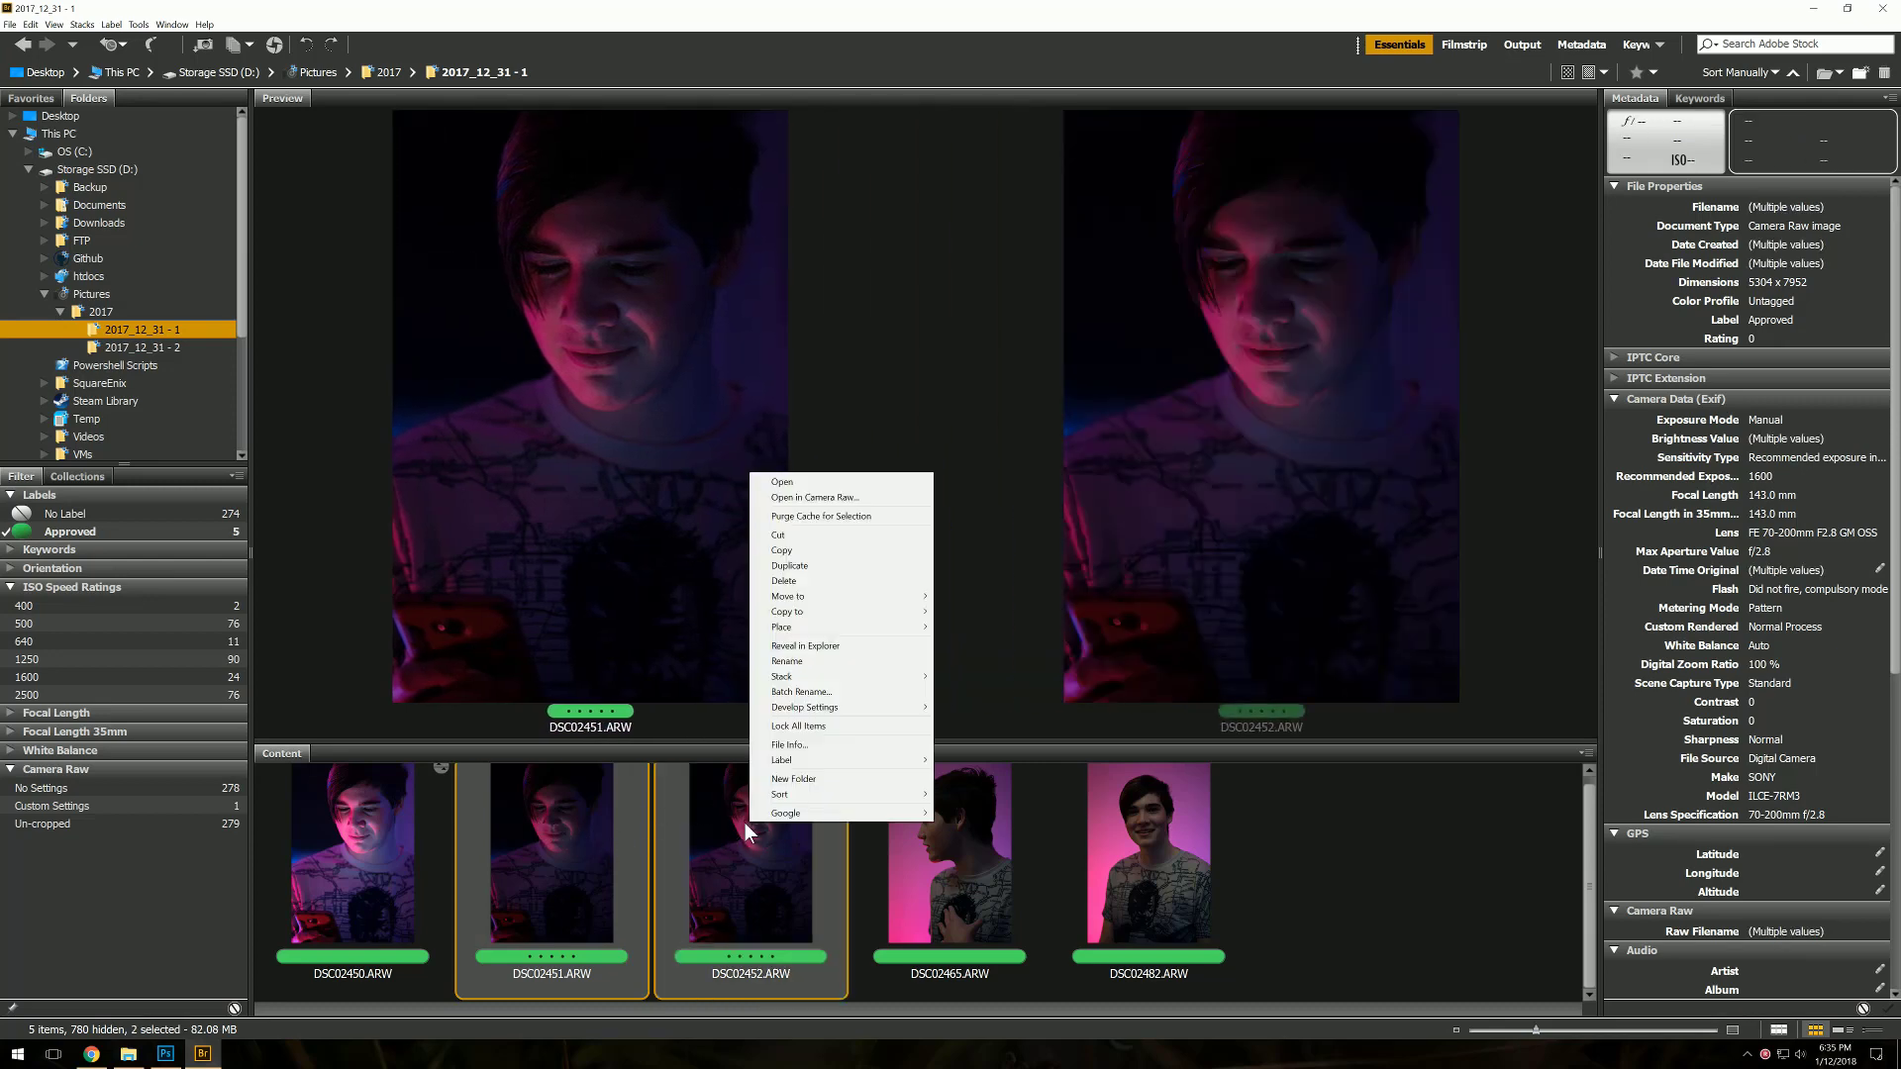
mouse_move(834, 709)
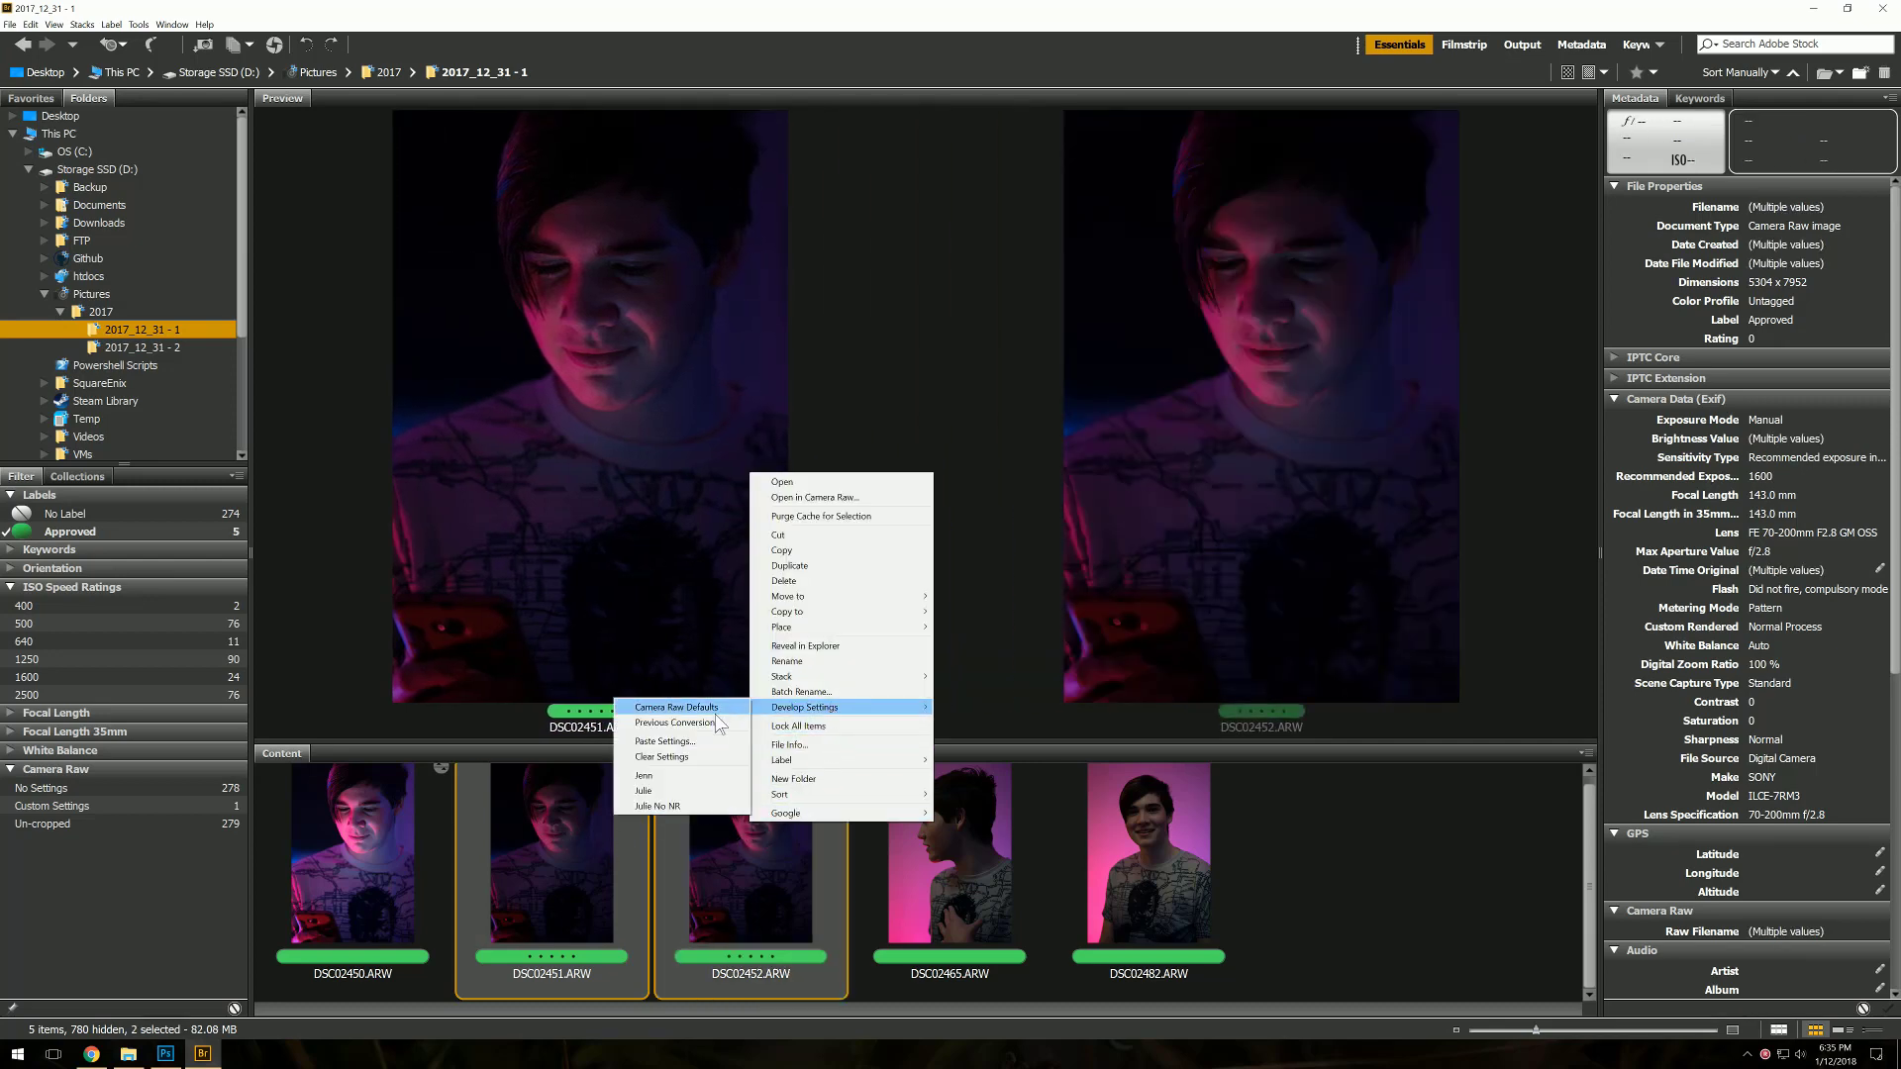
click(673, 744)
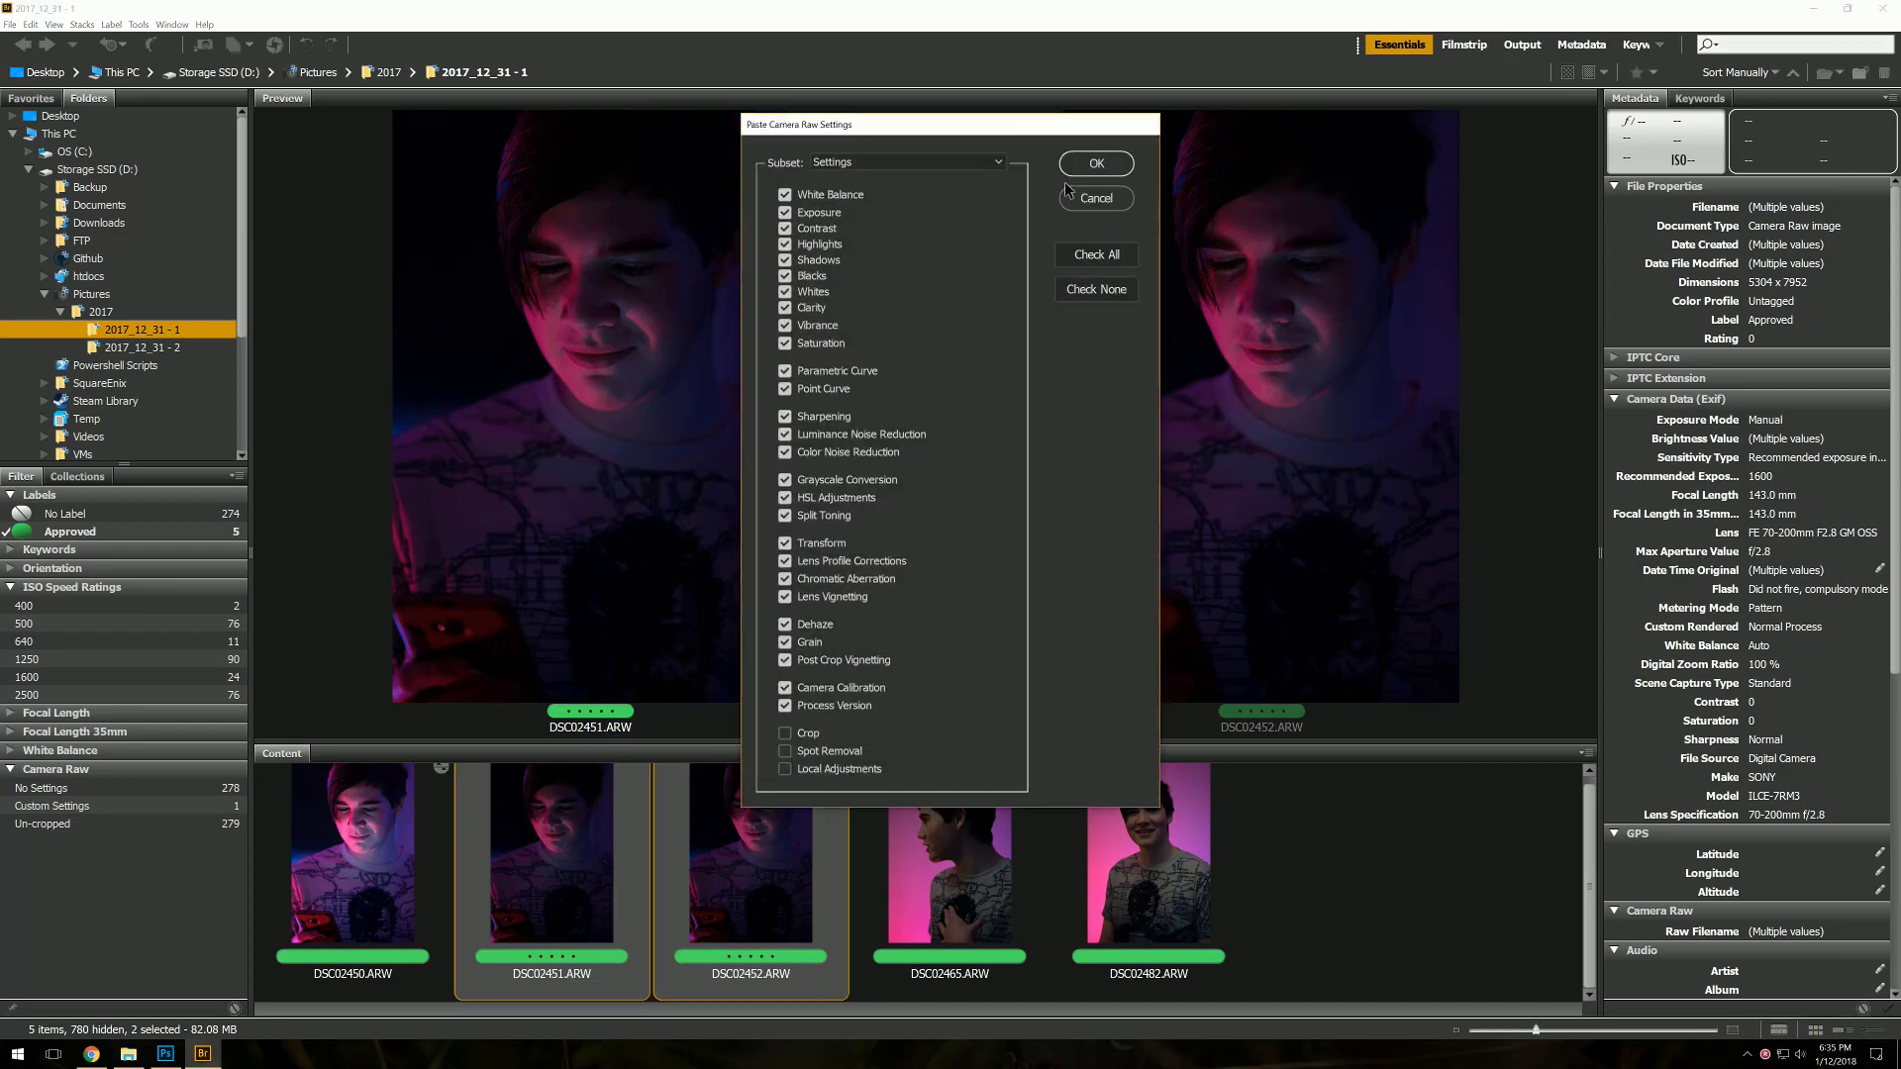
click(1096, 163)
Compare the adjusted DSC02450.ARW, DSC02451.ARW and DSC02452.ARW in the preview
key(Right)
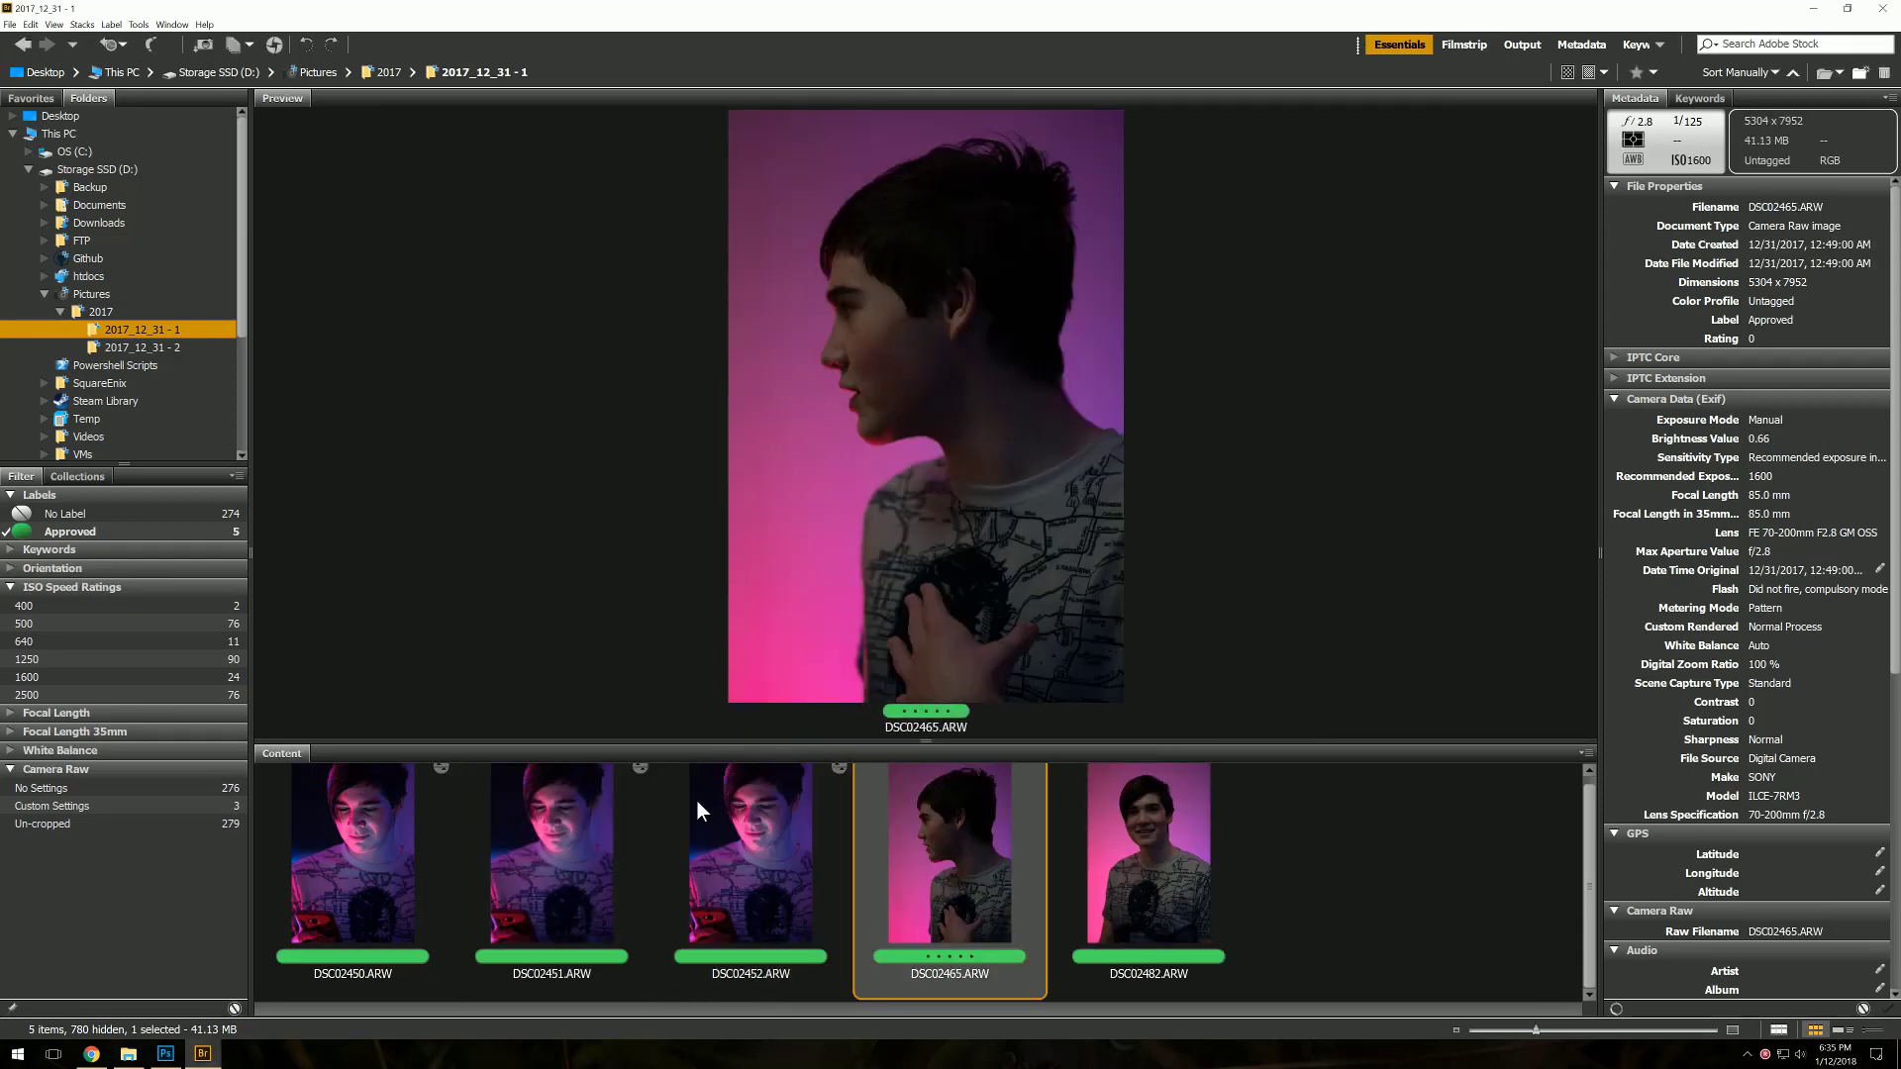
click(586, 836)
click(707, 820)
click(565, 822)
click(433, 821)
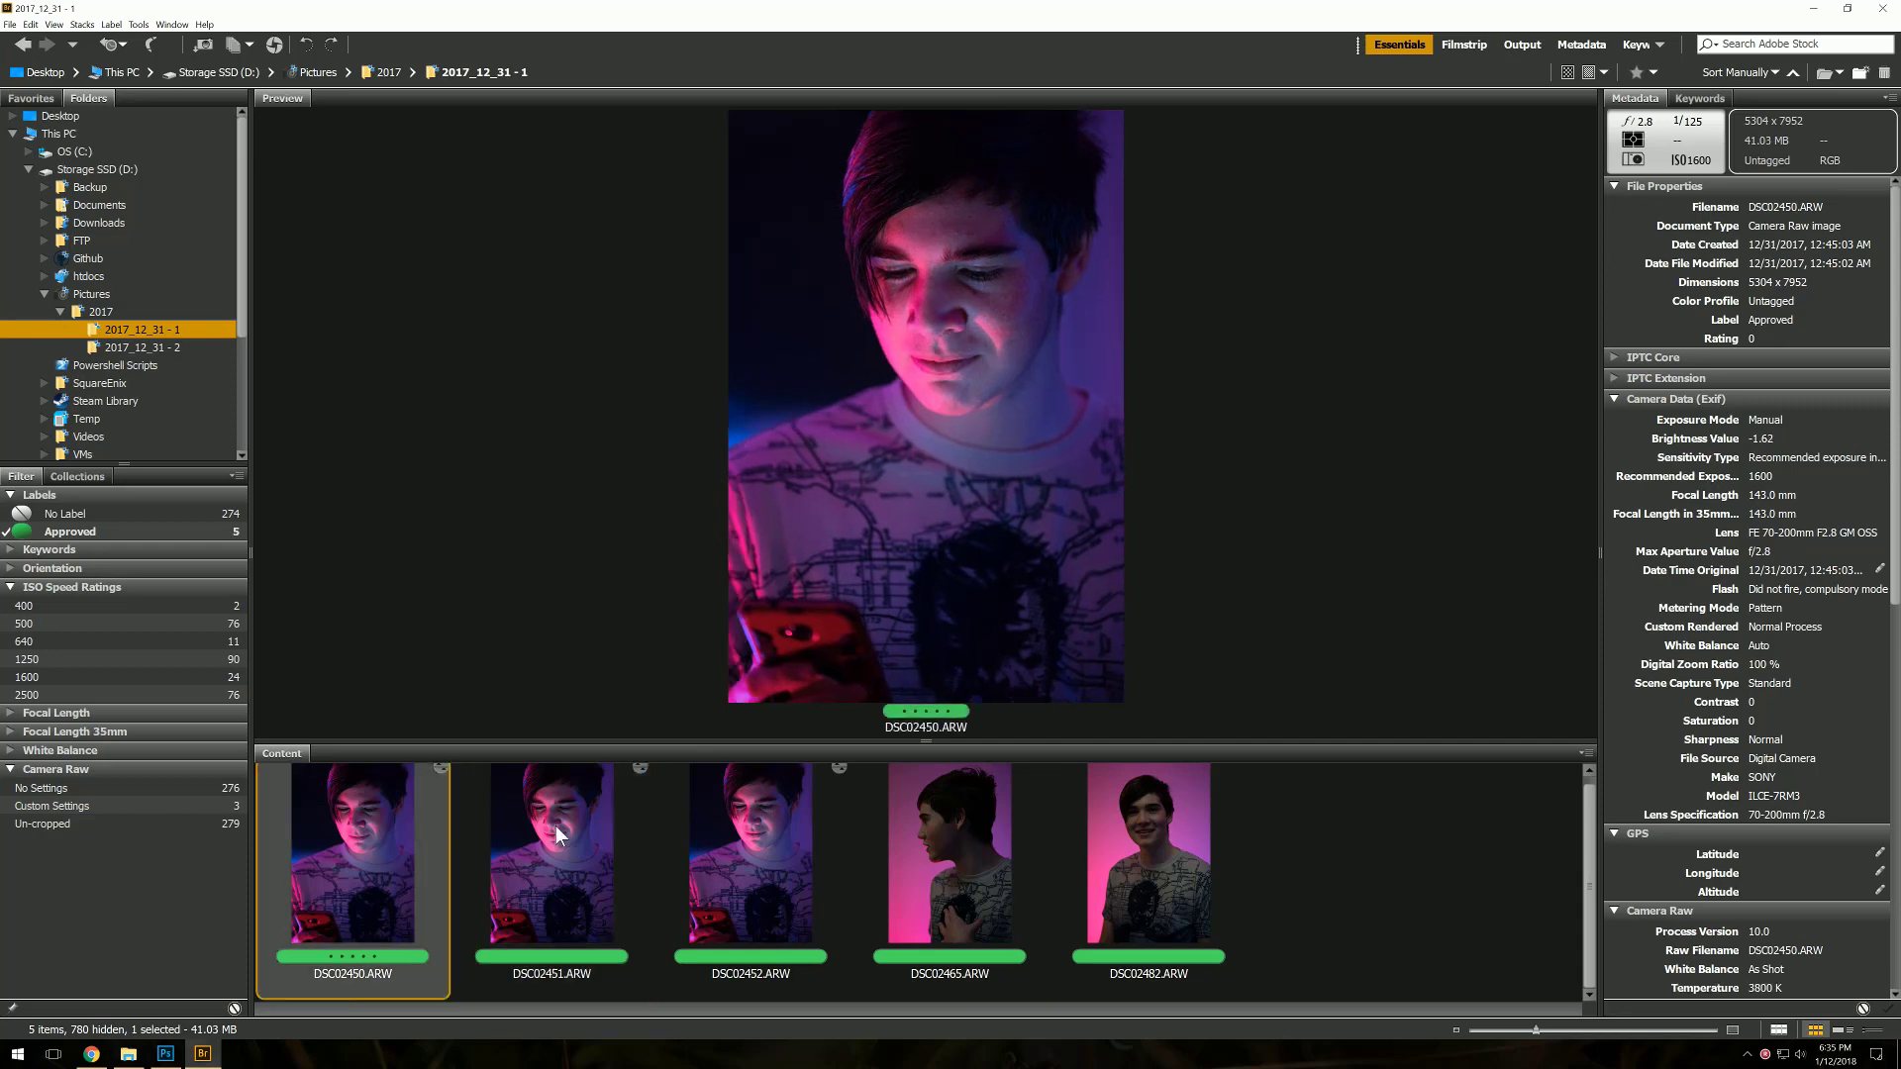
click(555, 825)
click(744, 824)
click(584, 822)
click(436, 819)
Open the folder 2017_12_31 - 2 and filter it to photos labelled Approved
click(142, 349)
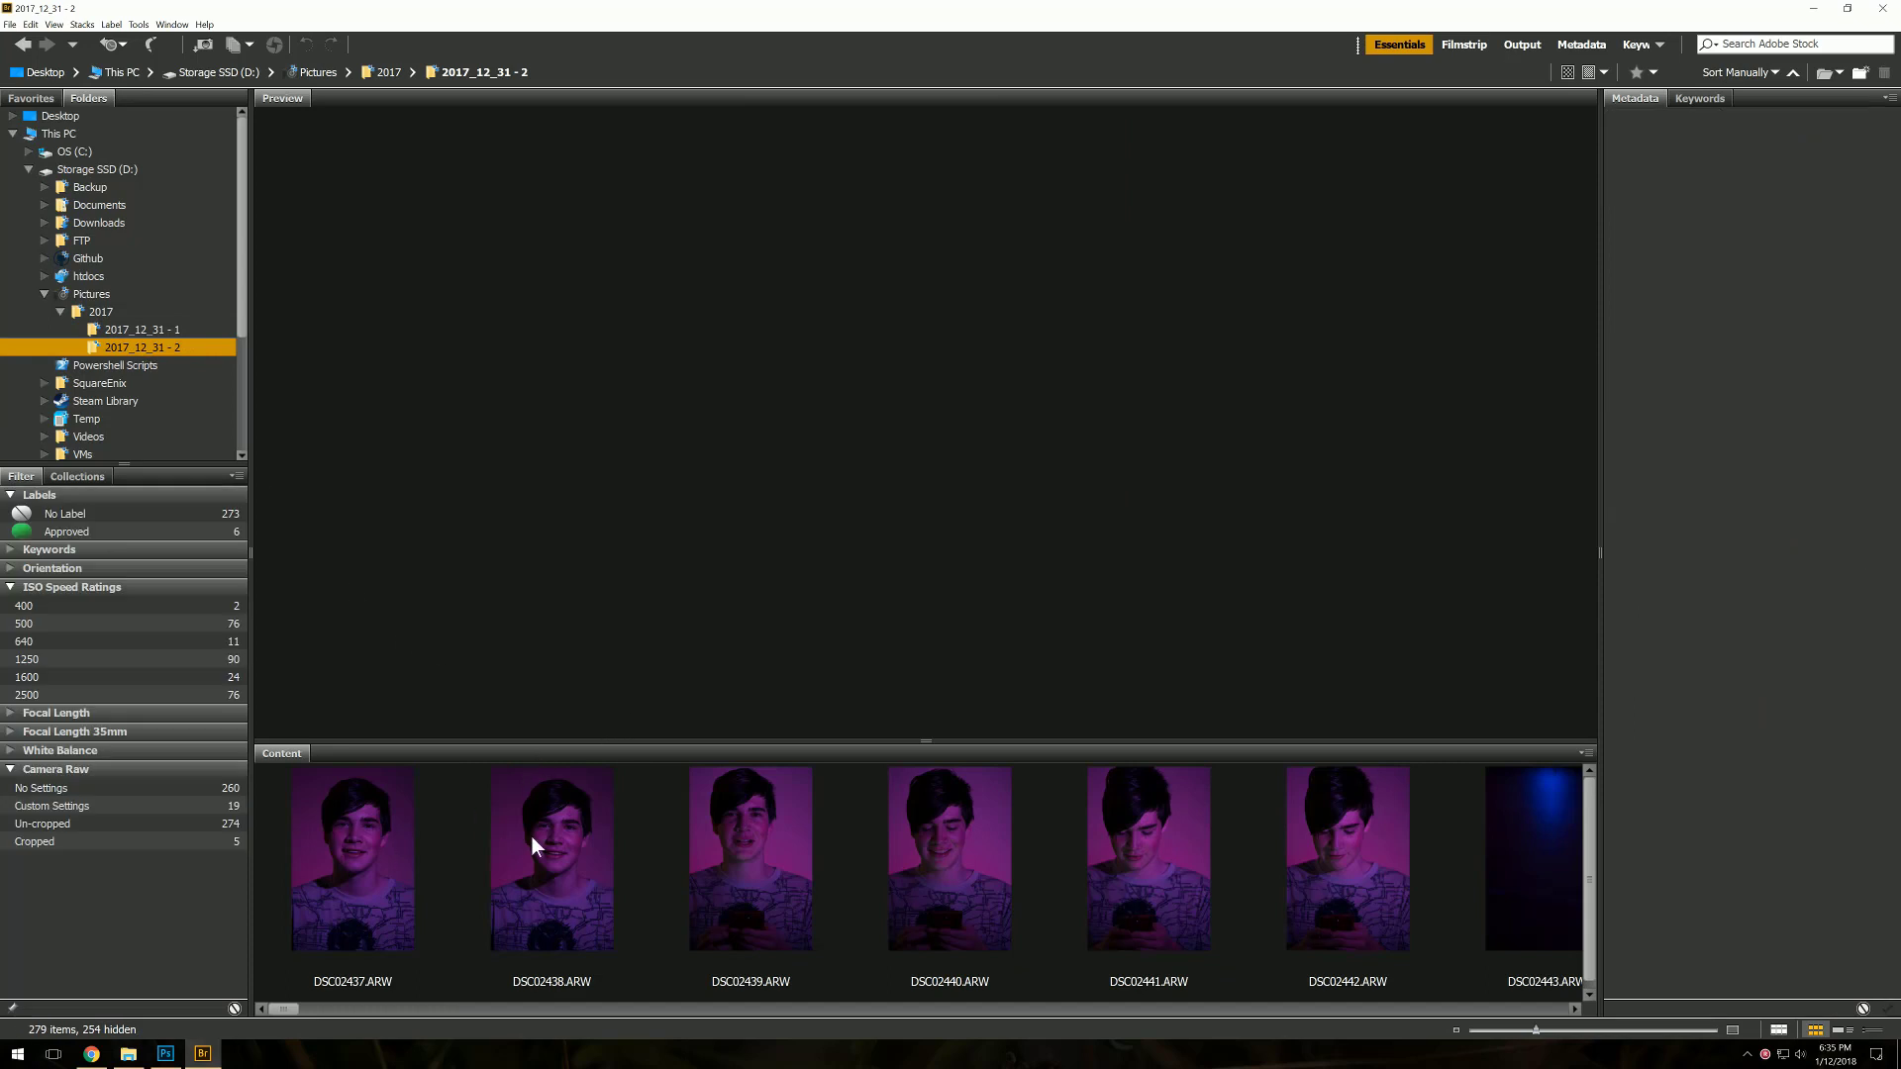
click(103, 531)
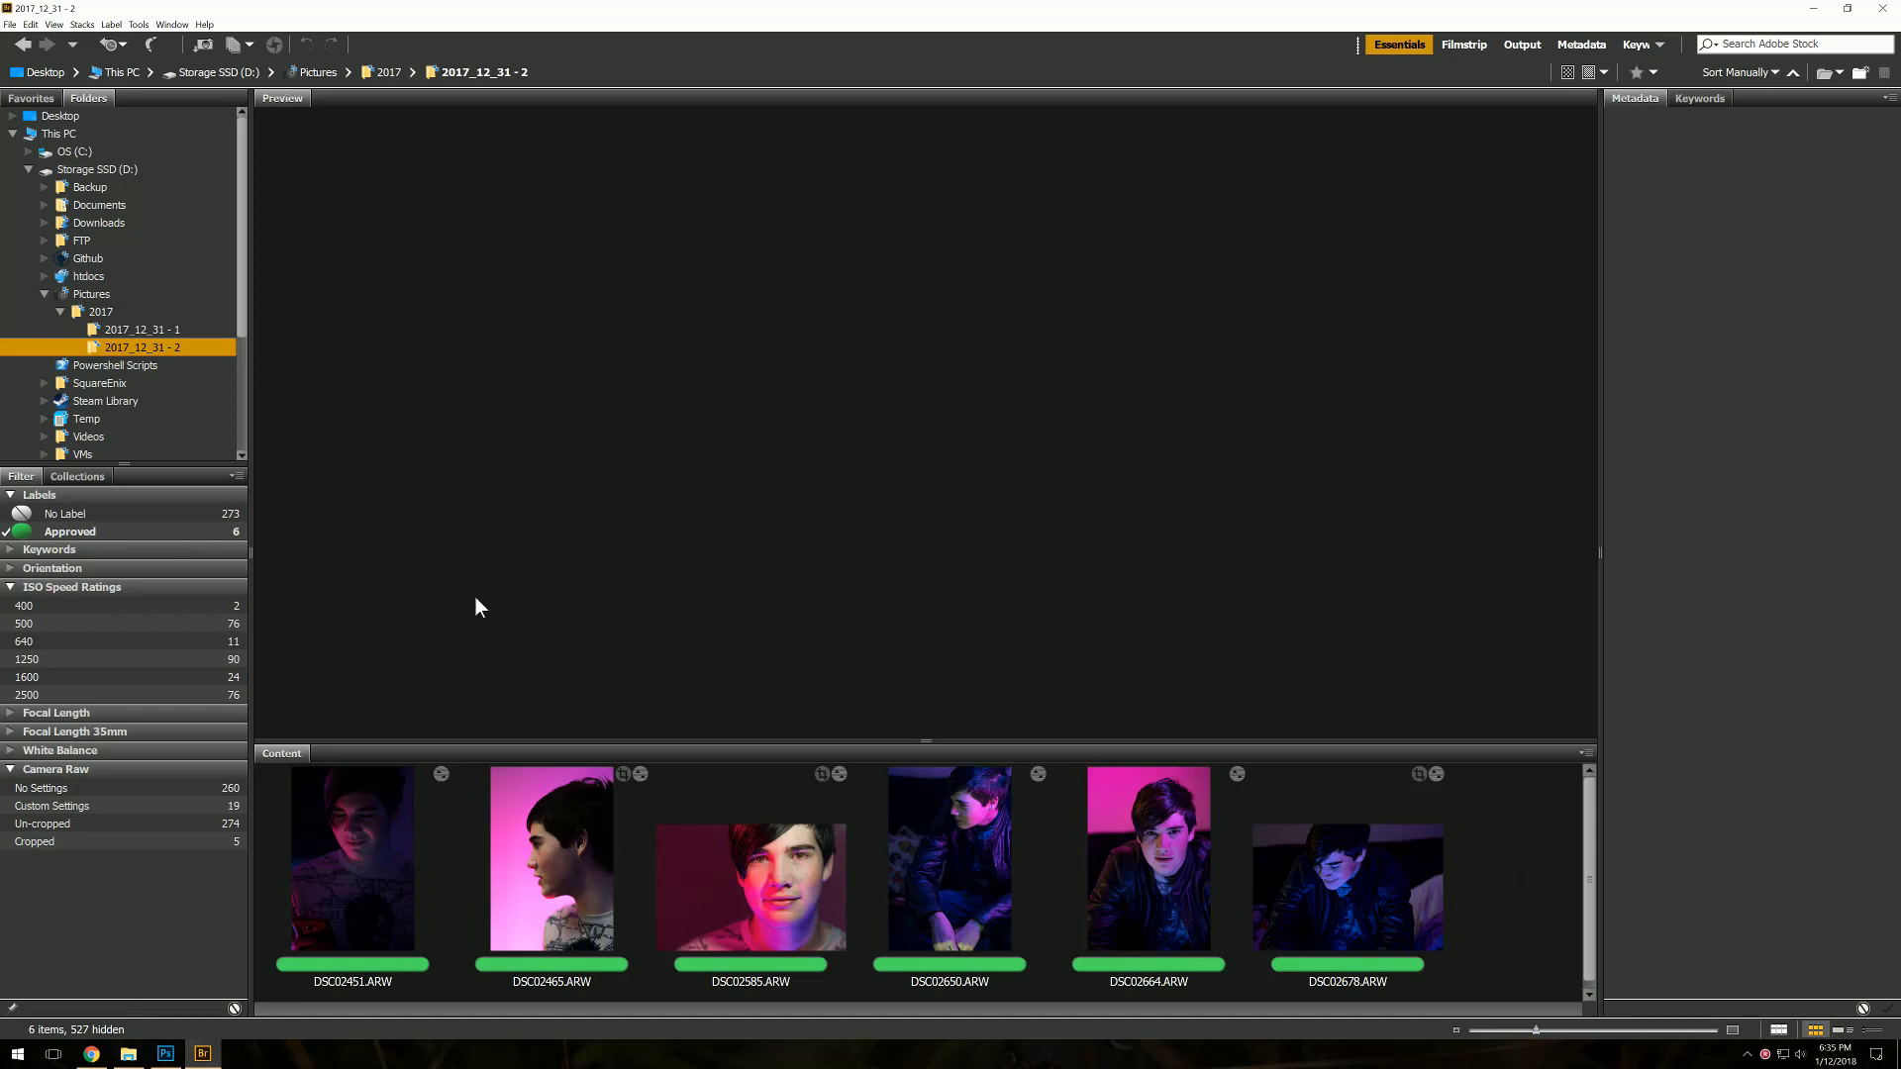
Select all the filtered photos and open them in Photoshop's Image Processor
click(372, 887)
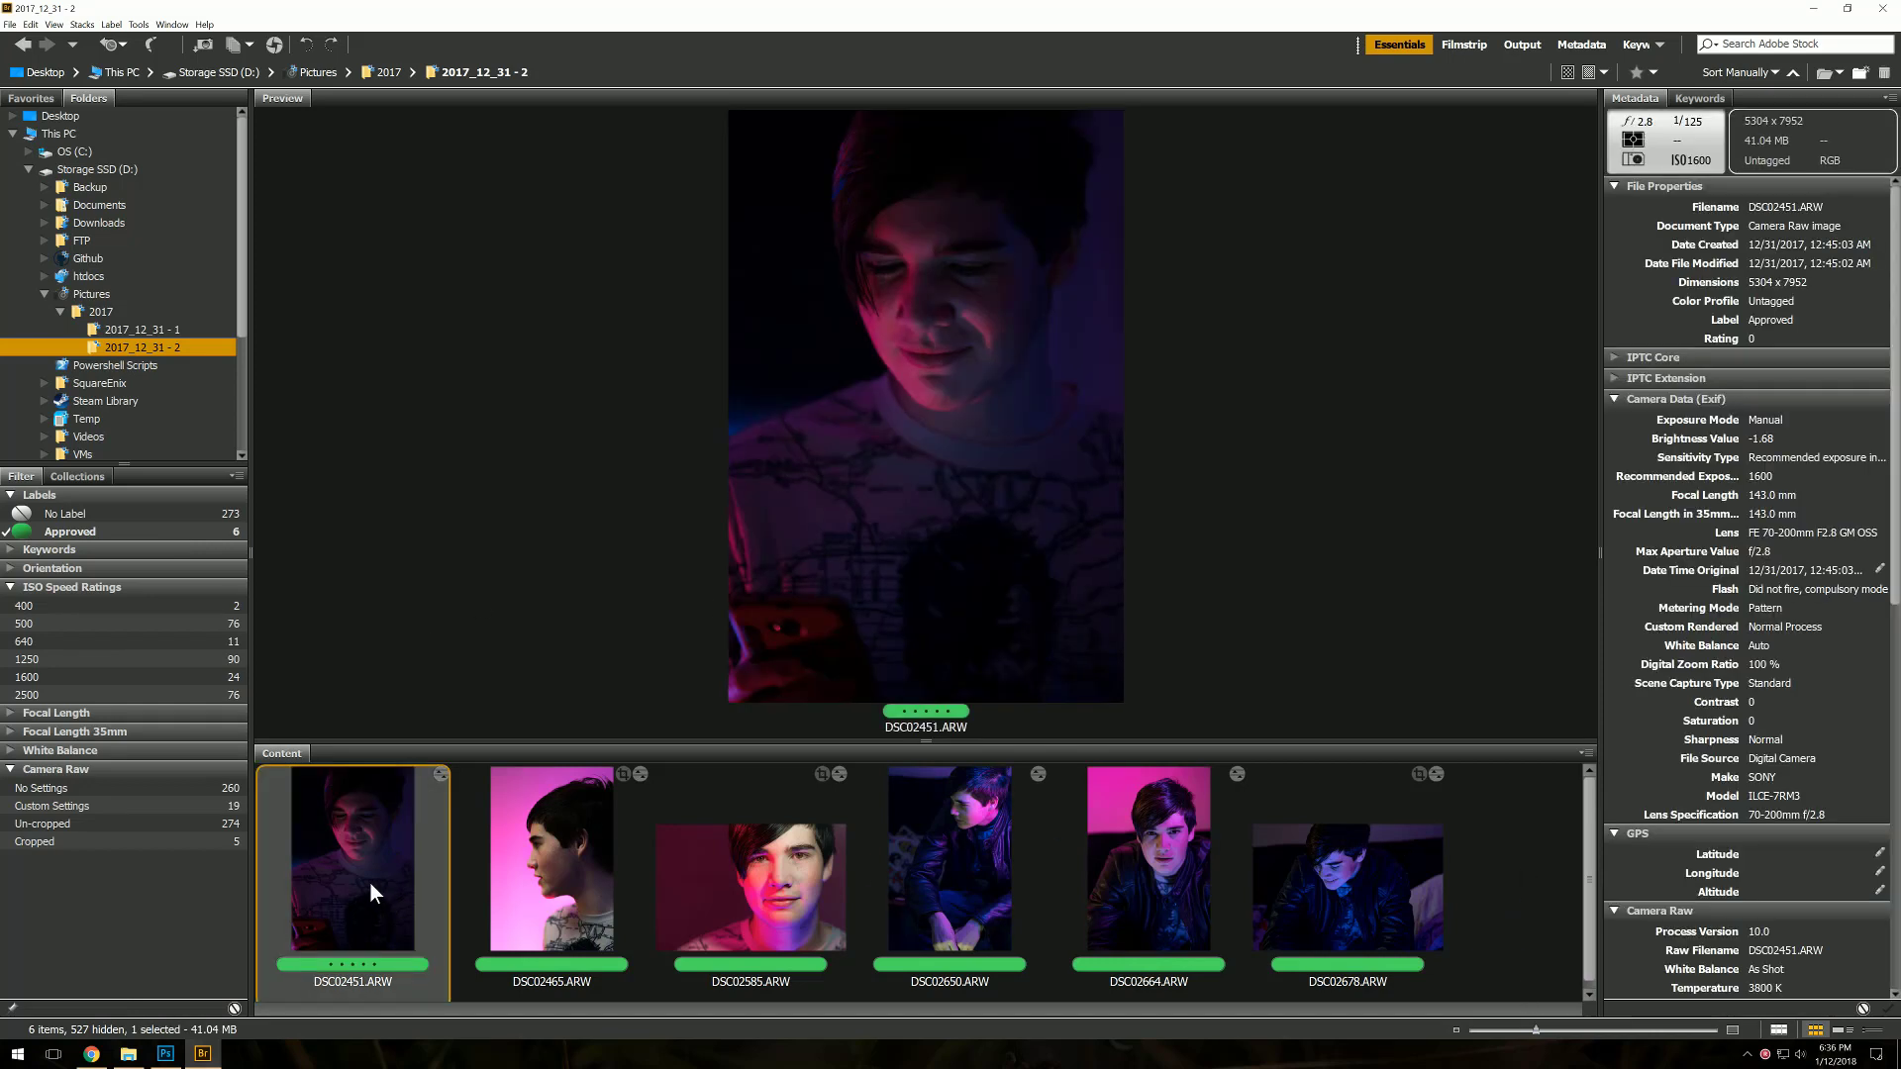
key(ctrl+a)
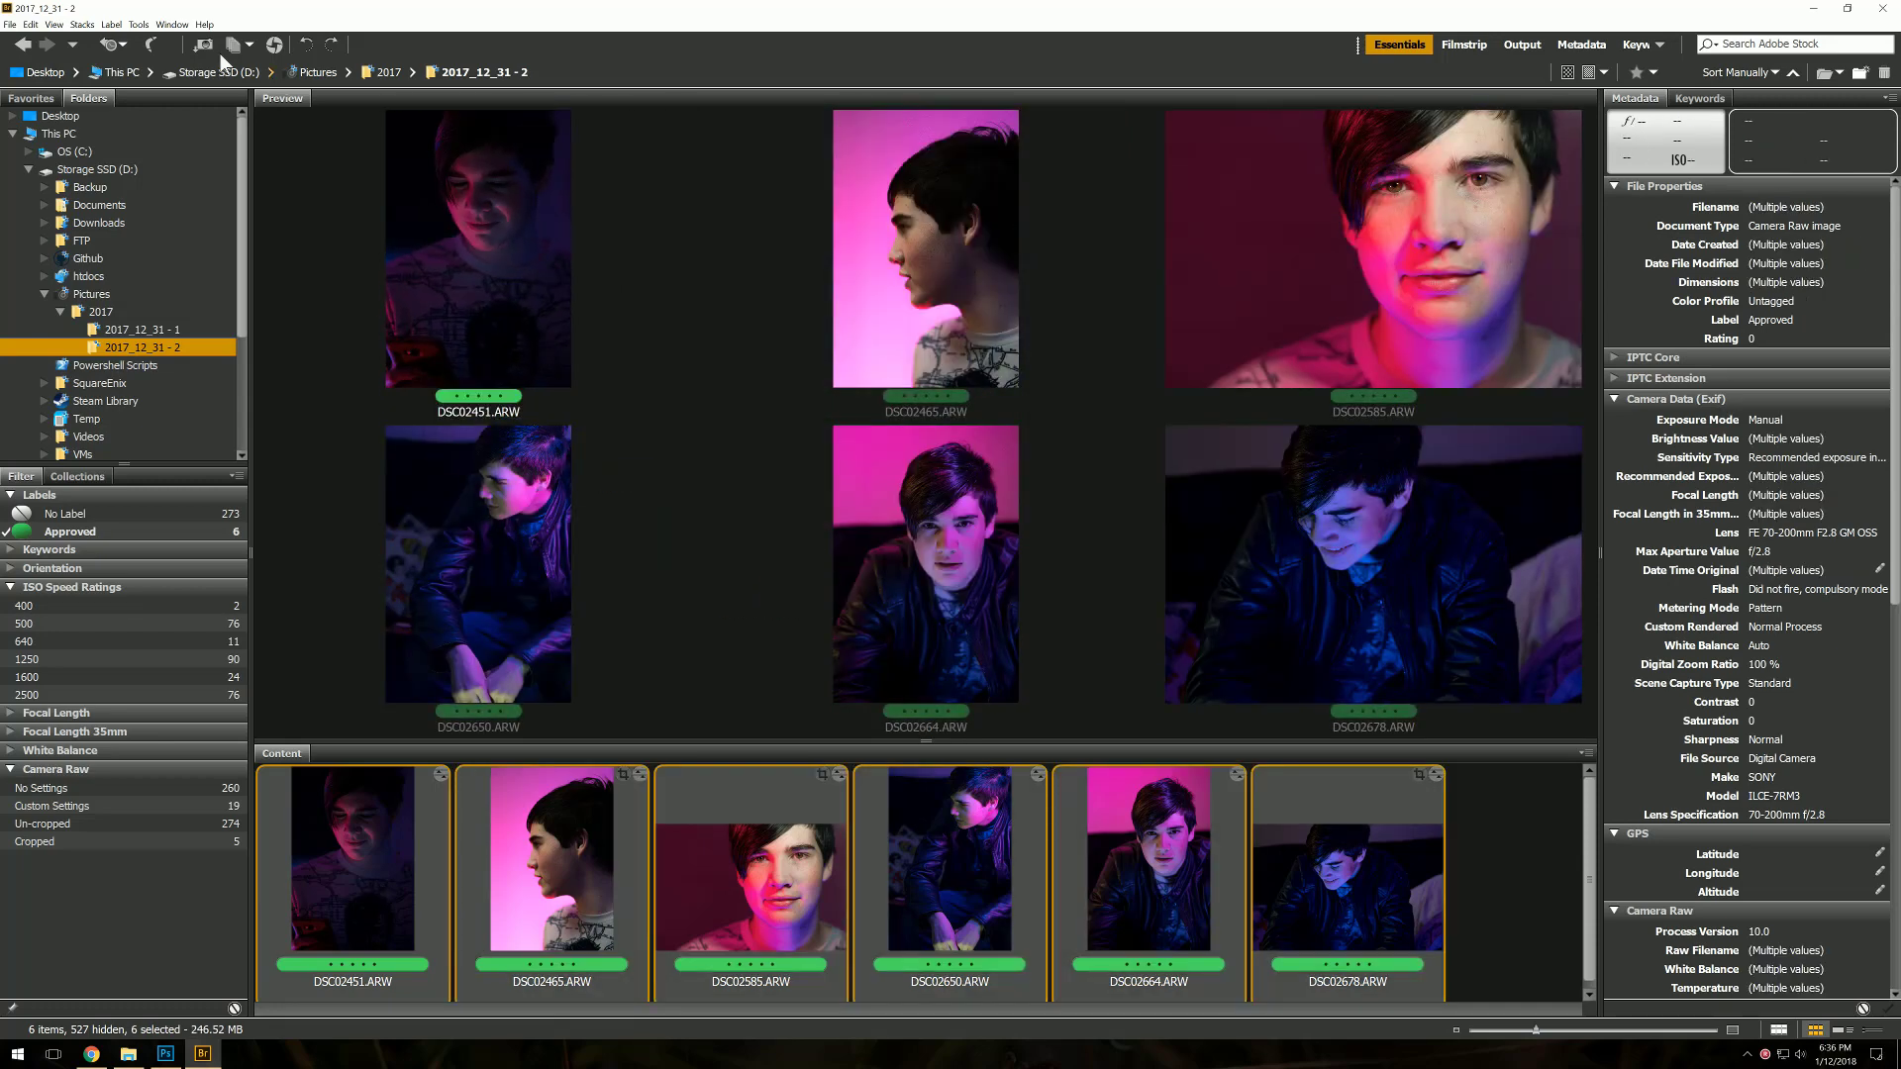
click(141, 24)
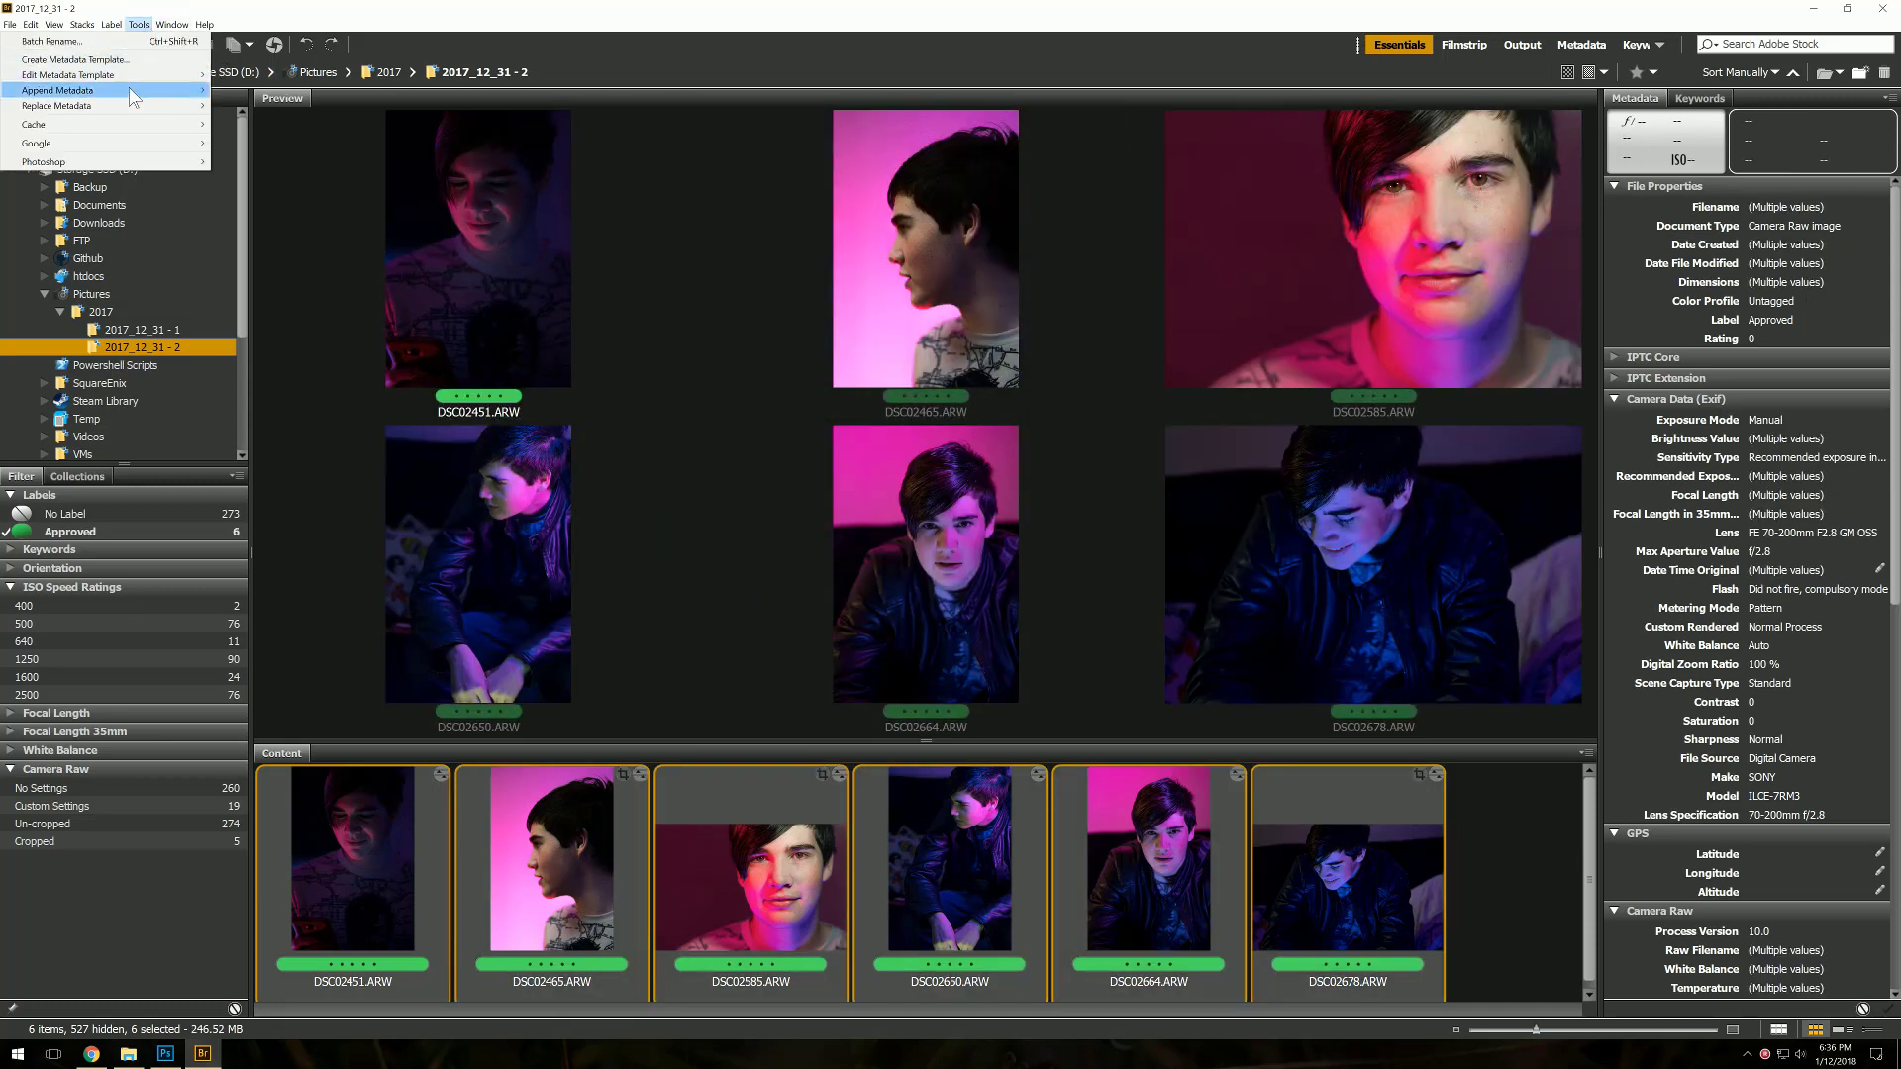
mouse_move(203, 164)
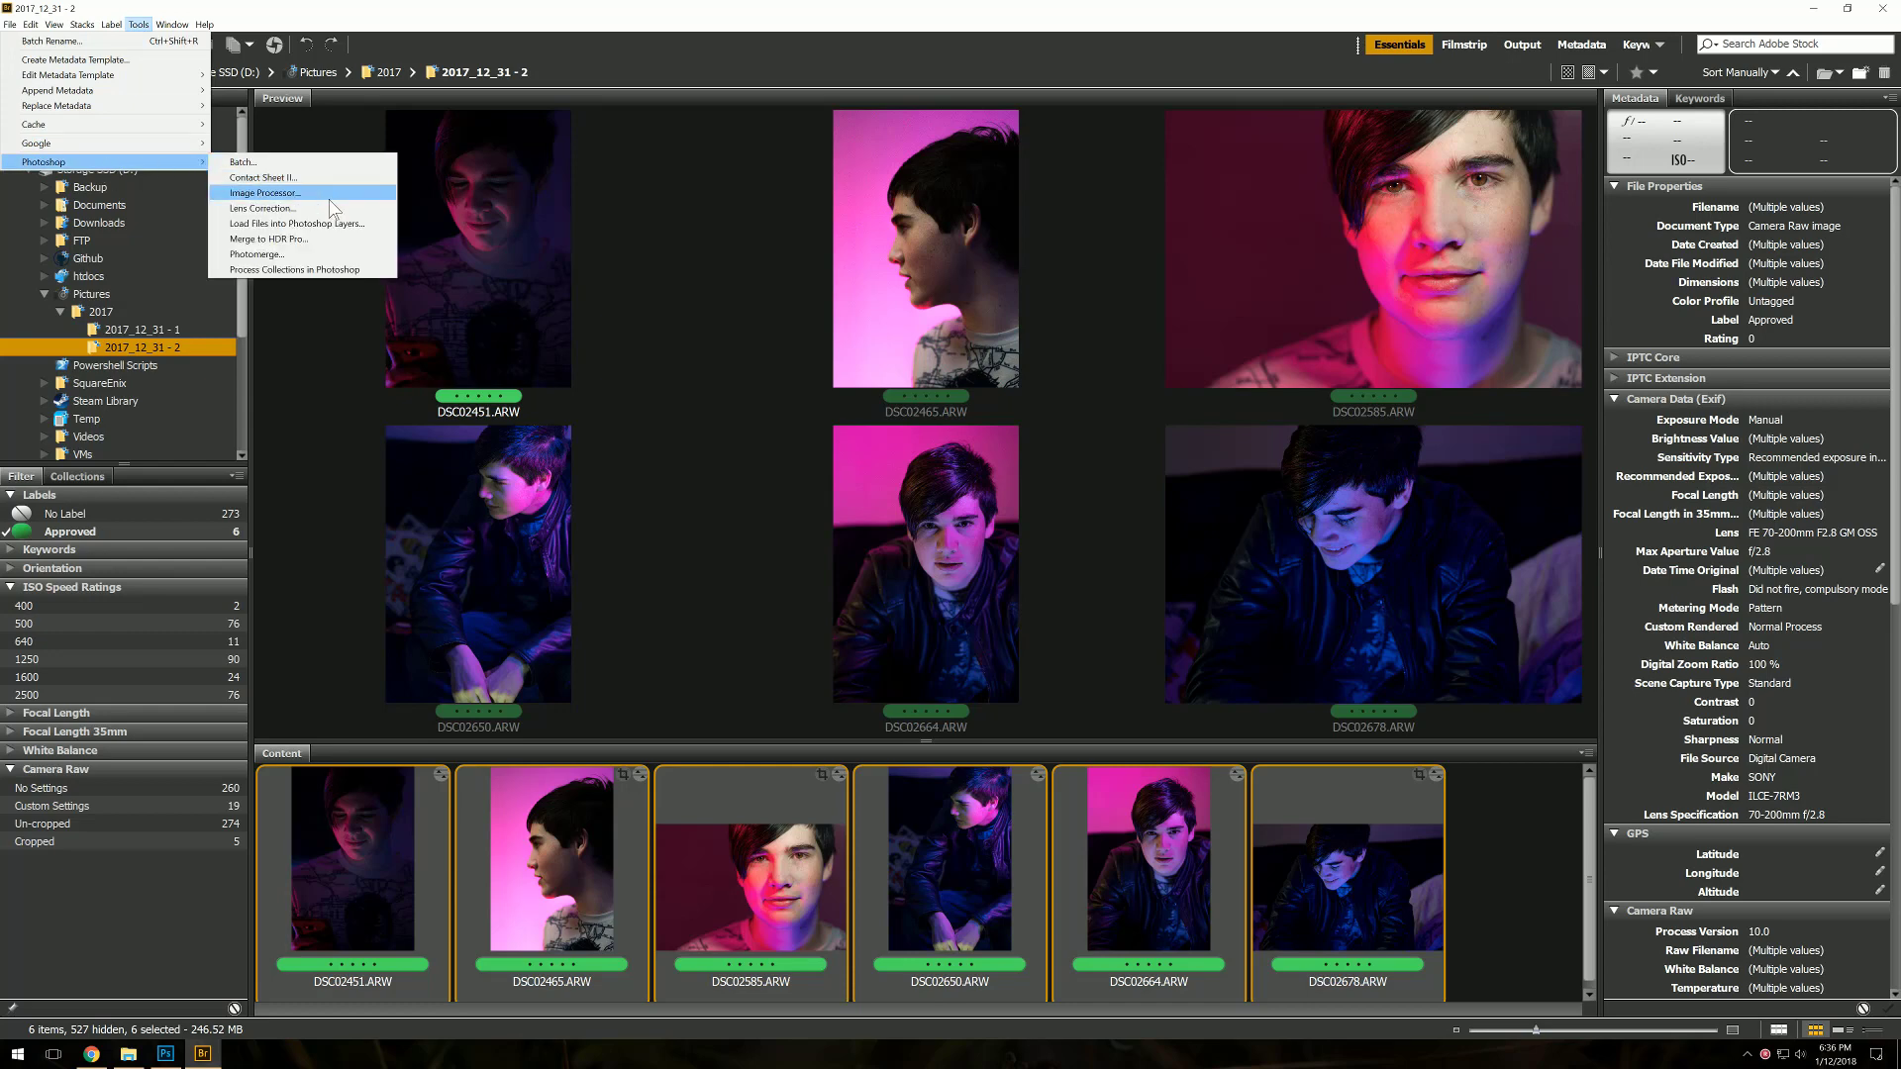
click(265, 193)
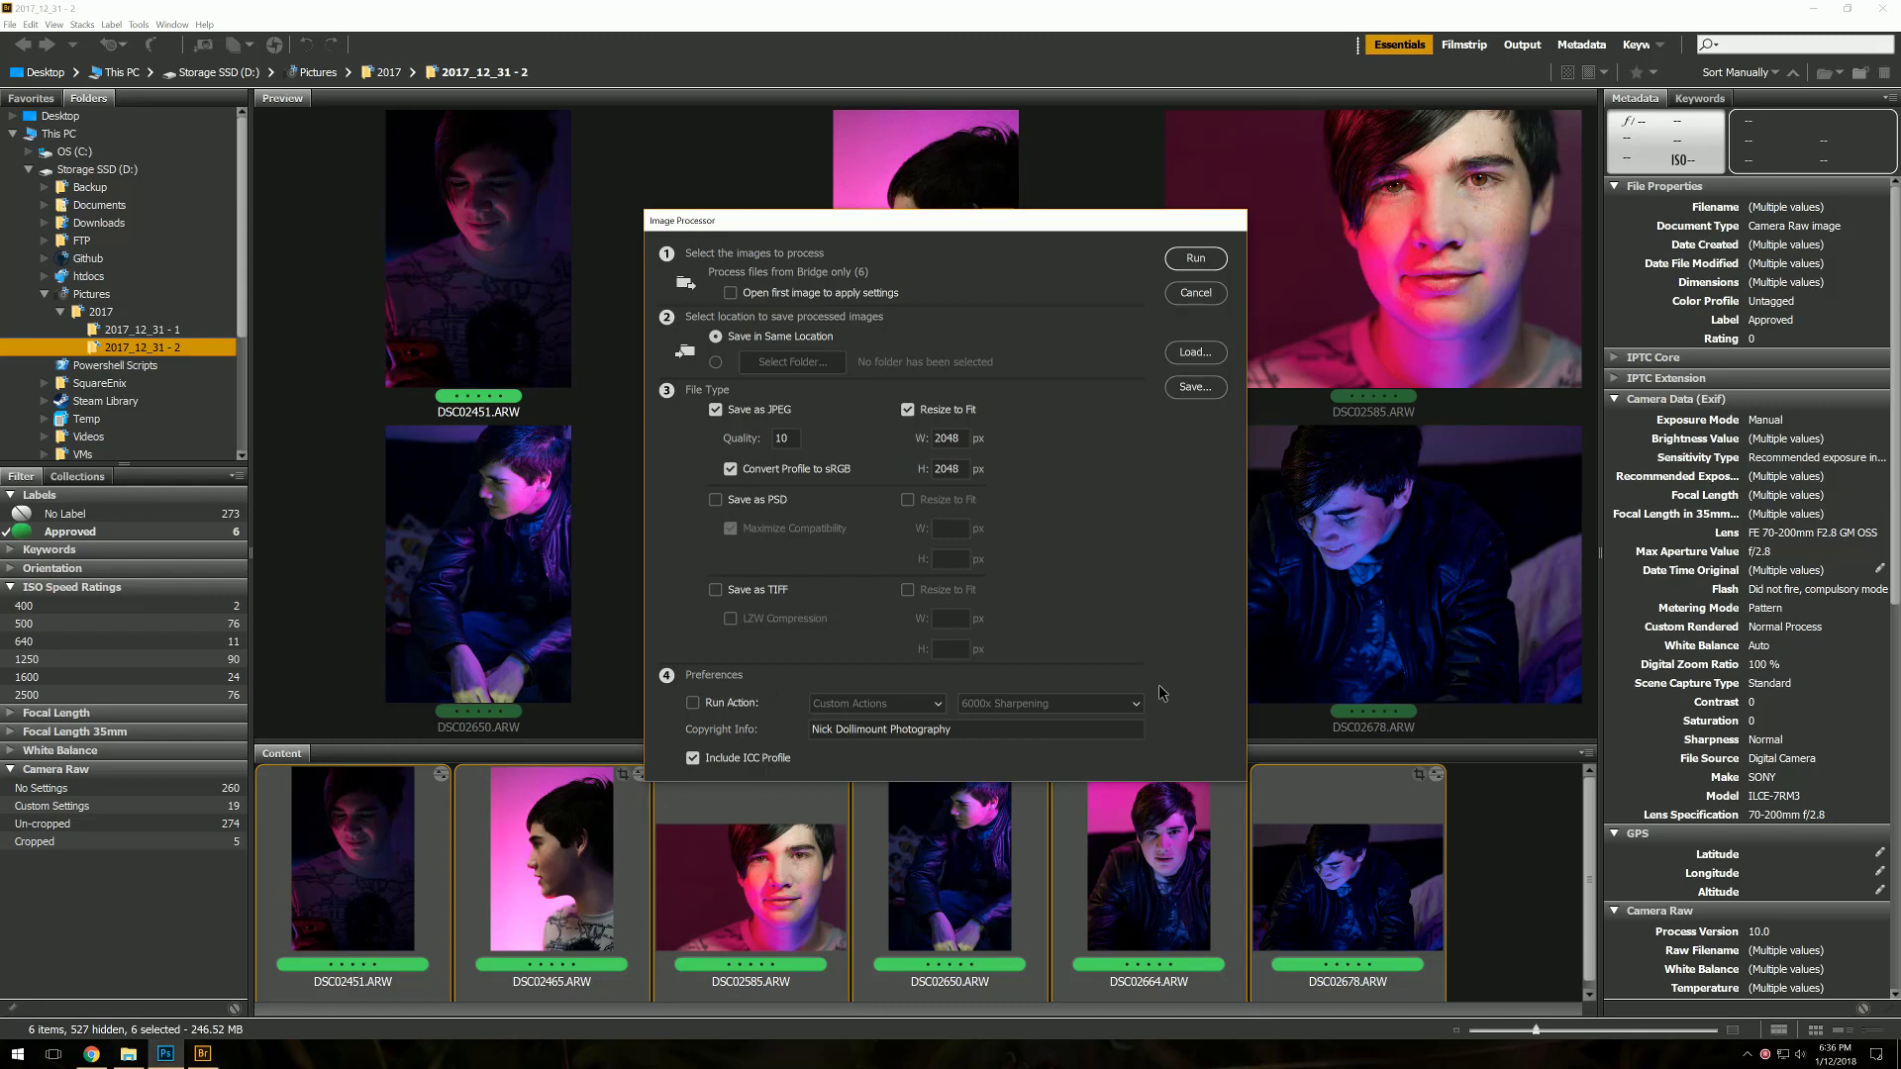
Check the 2048 px resize width and height for the JPEGs, and set the JPEG quality to 12
double_click(948, 438)
key(Tab)
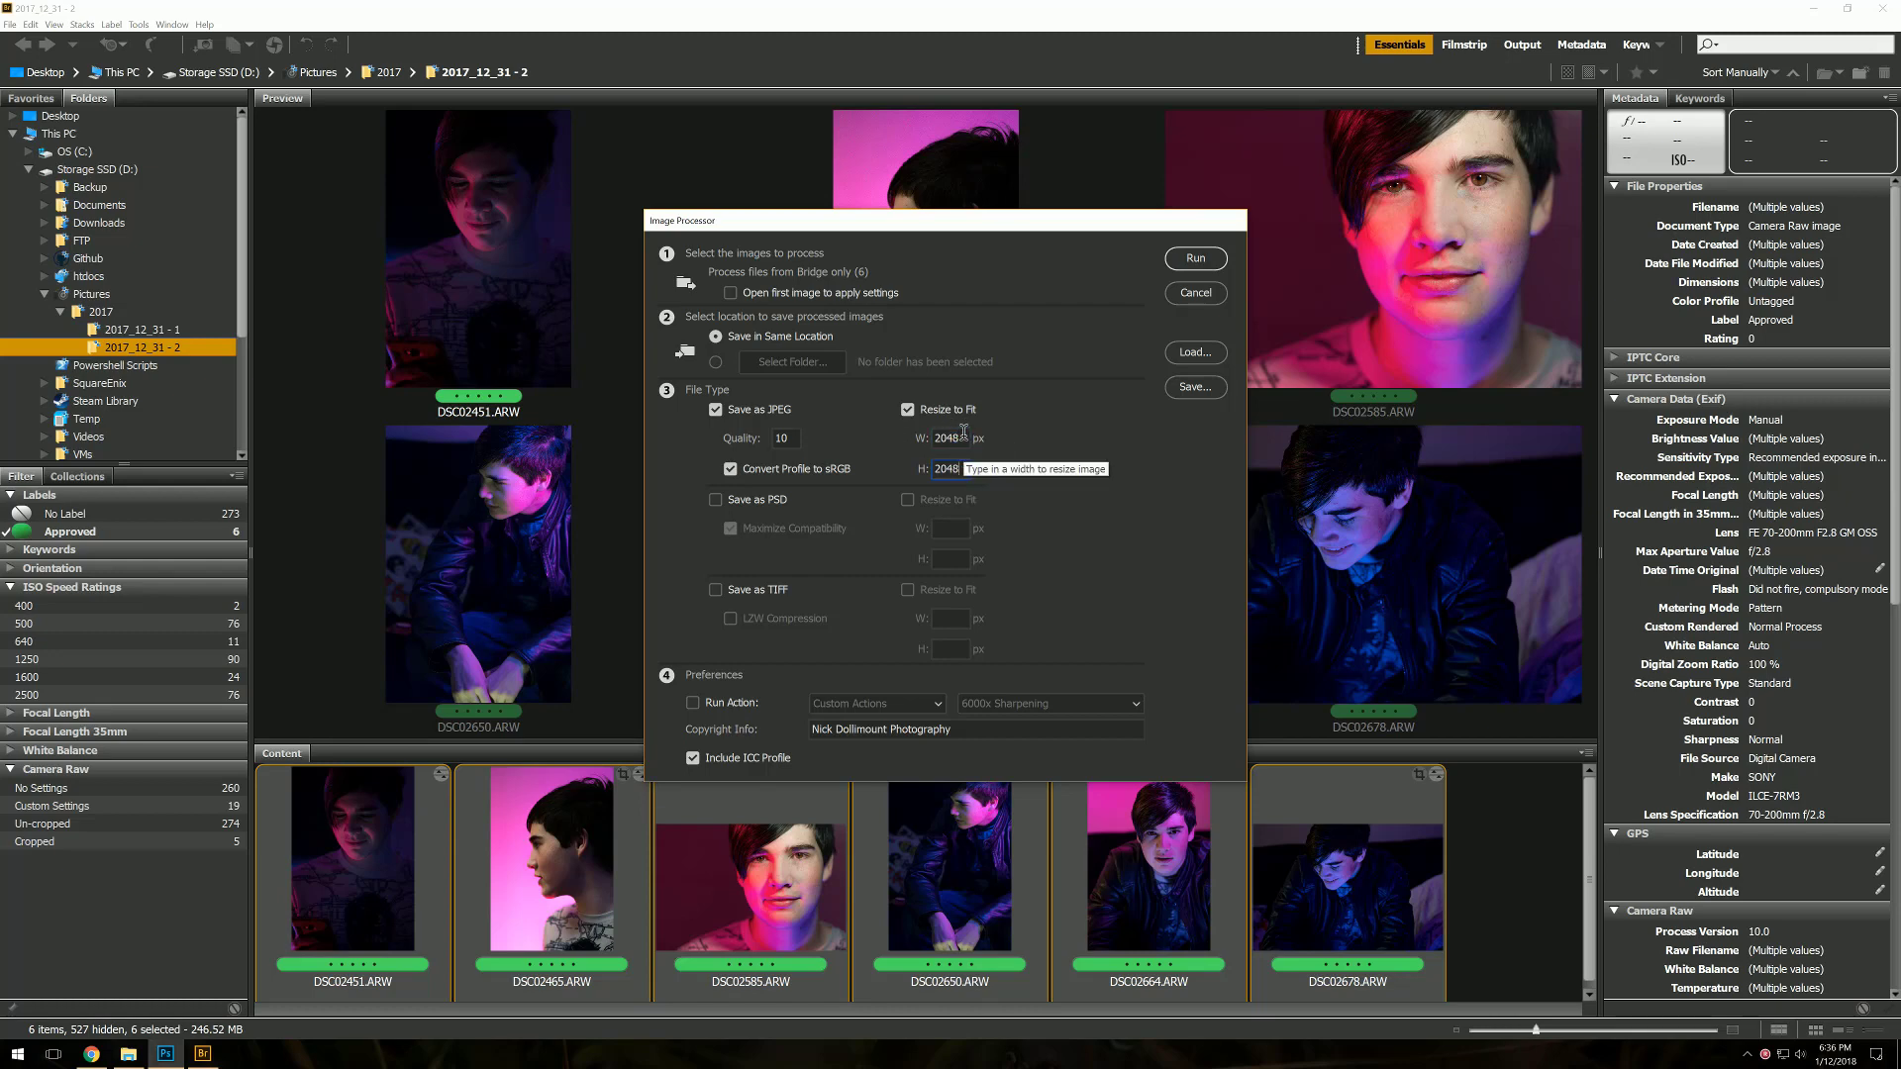
click(964, 433)
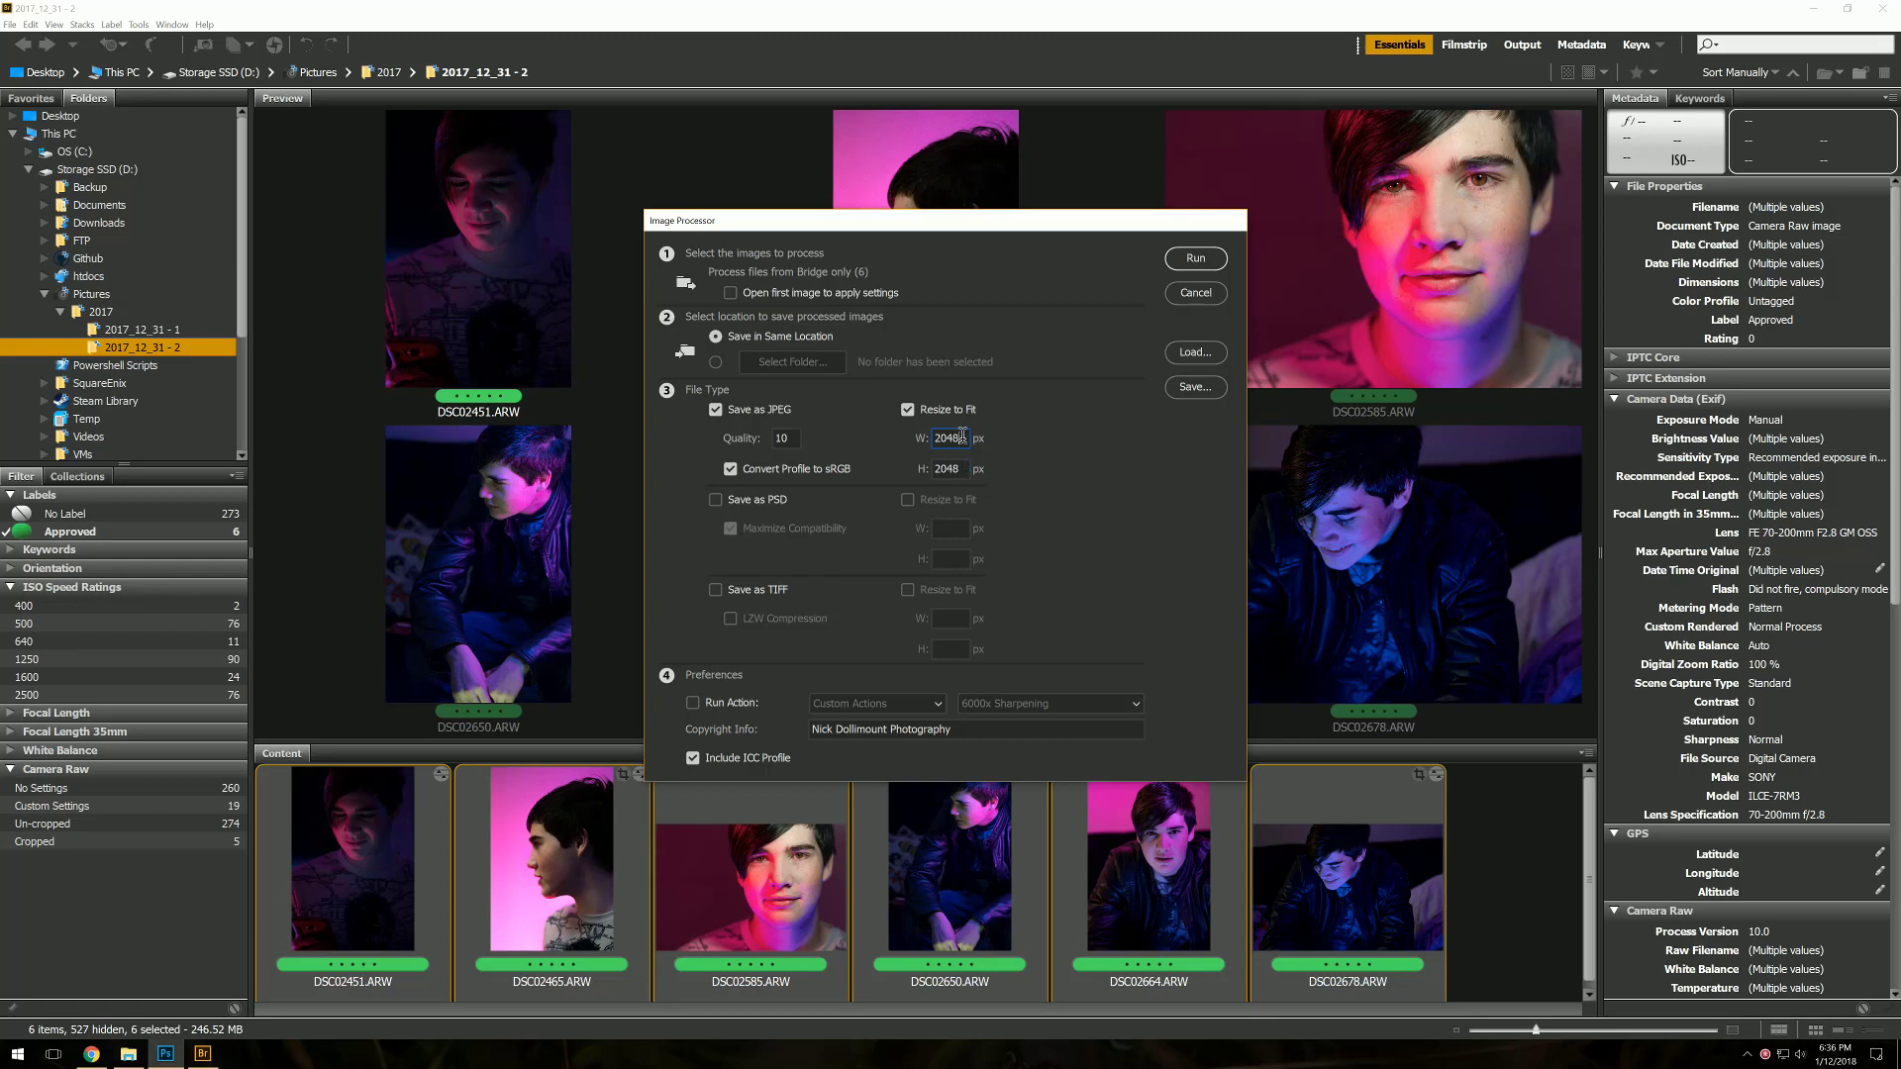
double_click(955, 439)
click(962, 441)
double_click(784, 437)
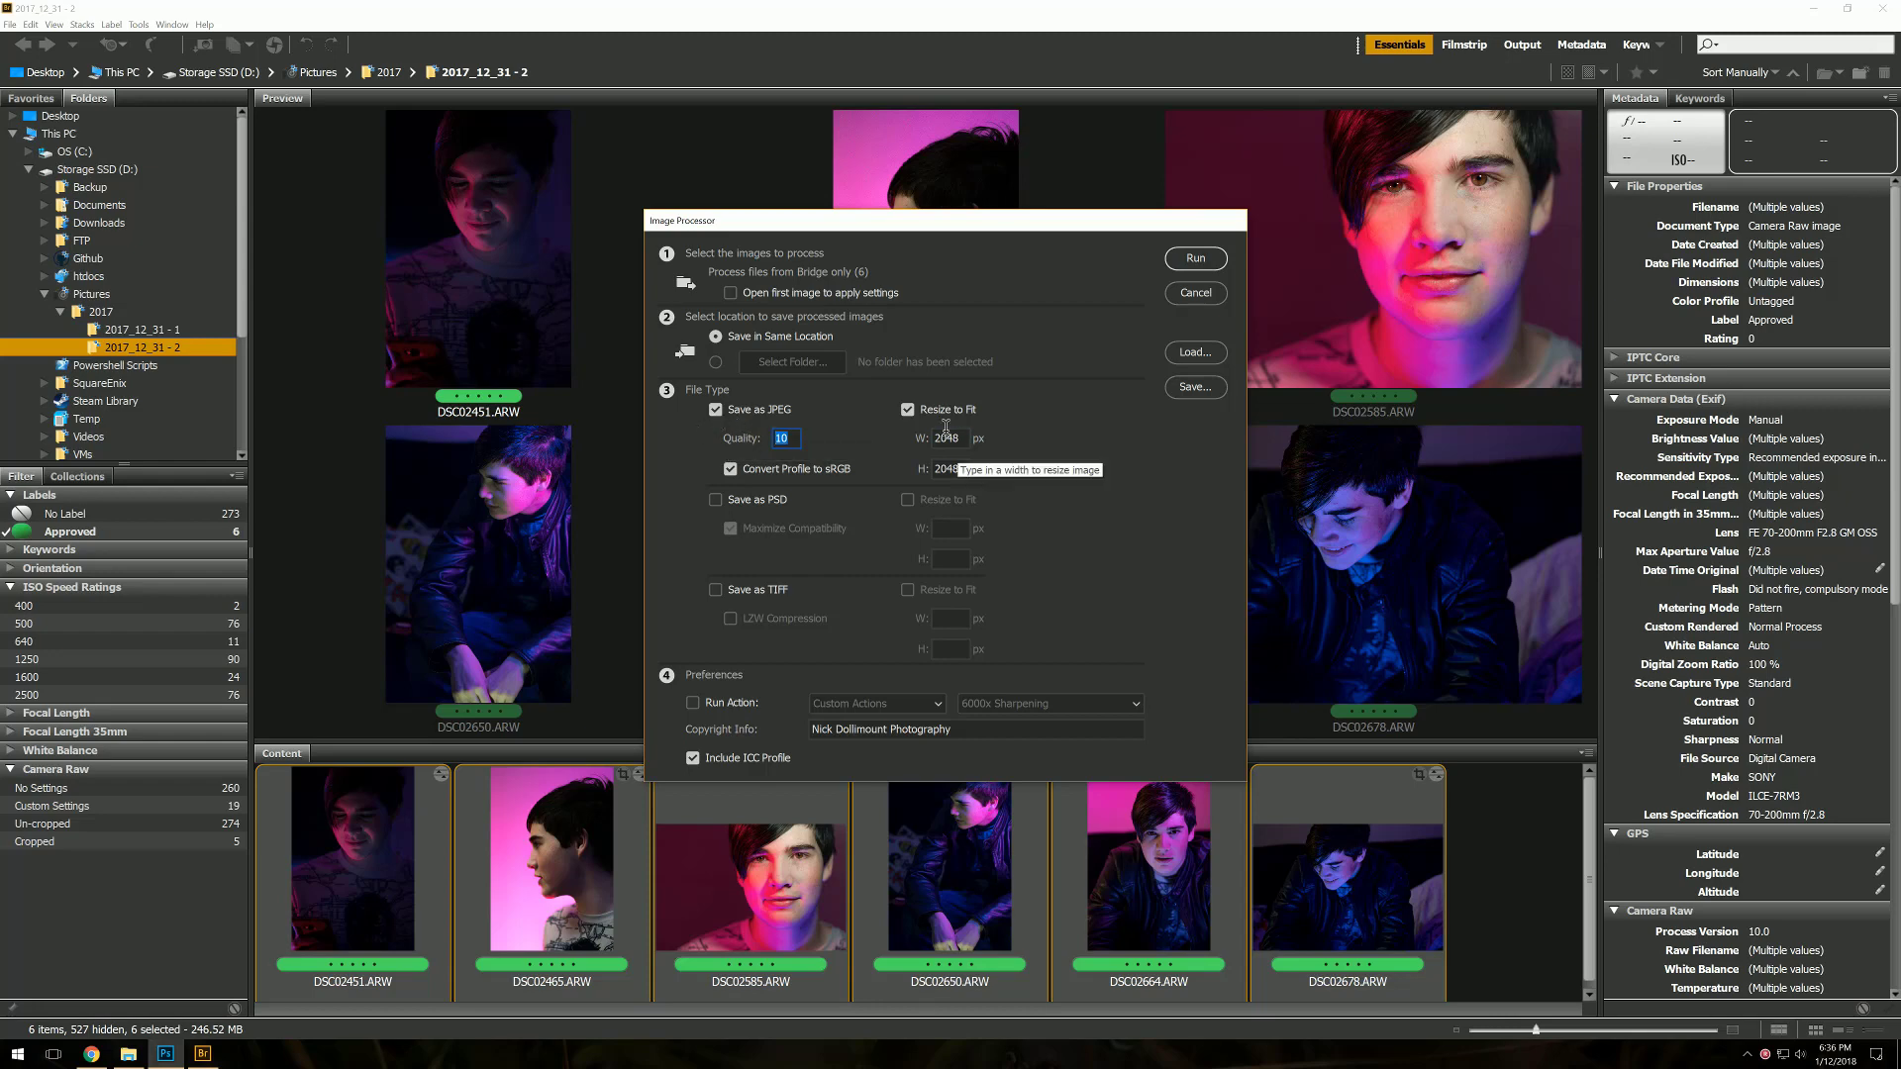
text(12)
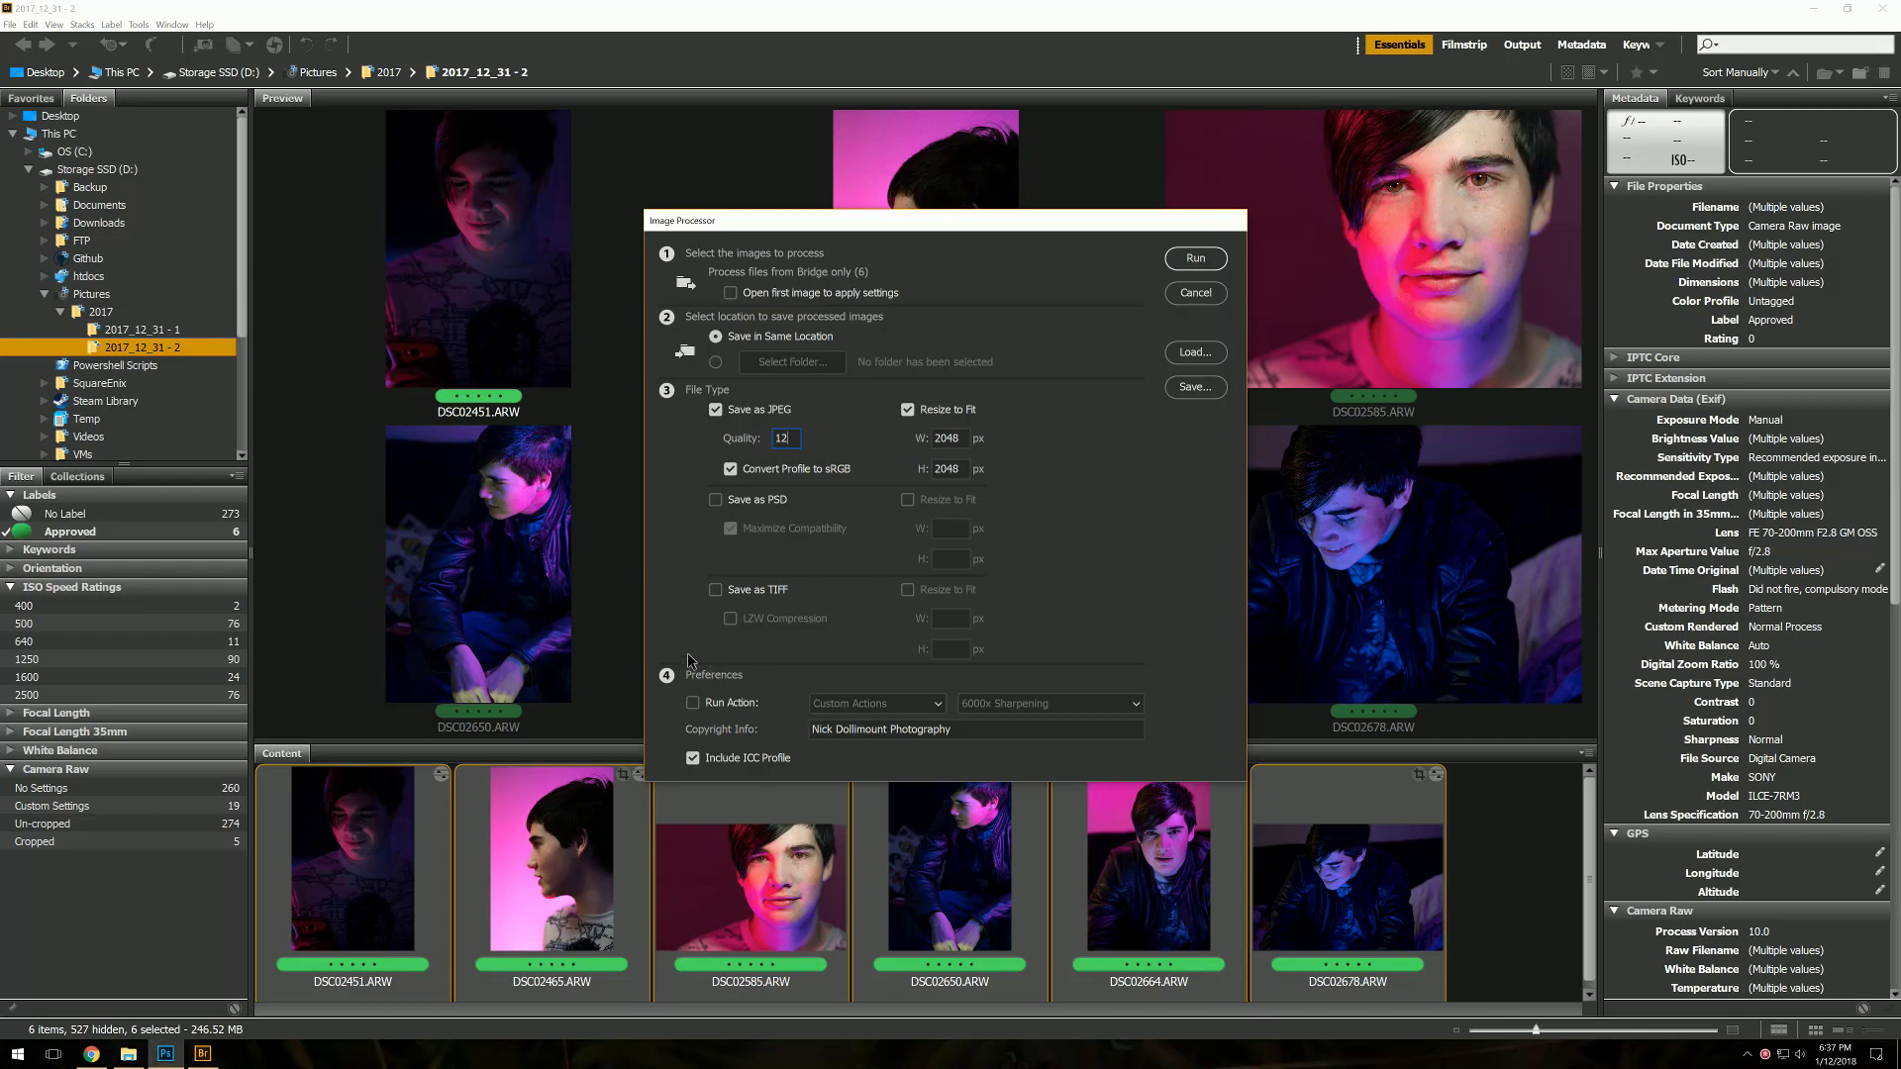
Enable running an action on the images and choose Increase Contrast from the Contrast set
click(712, 705)
click(1050, 704)
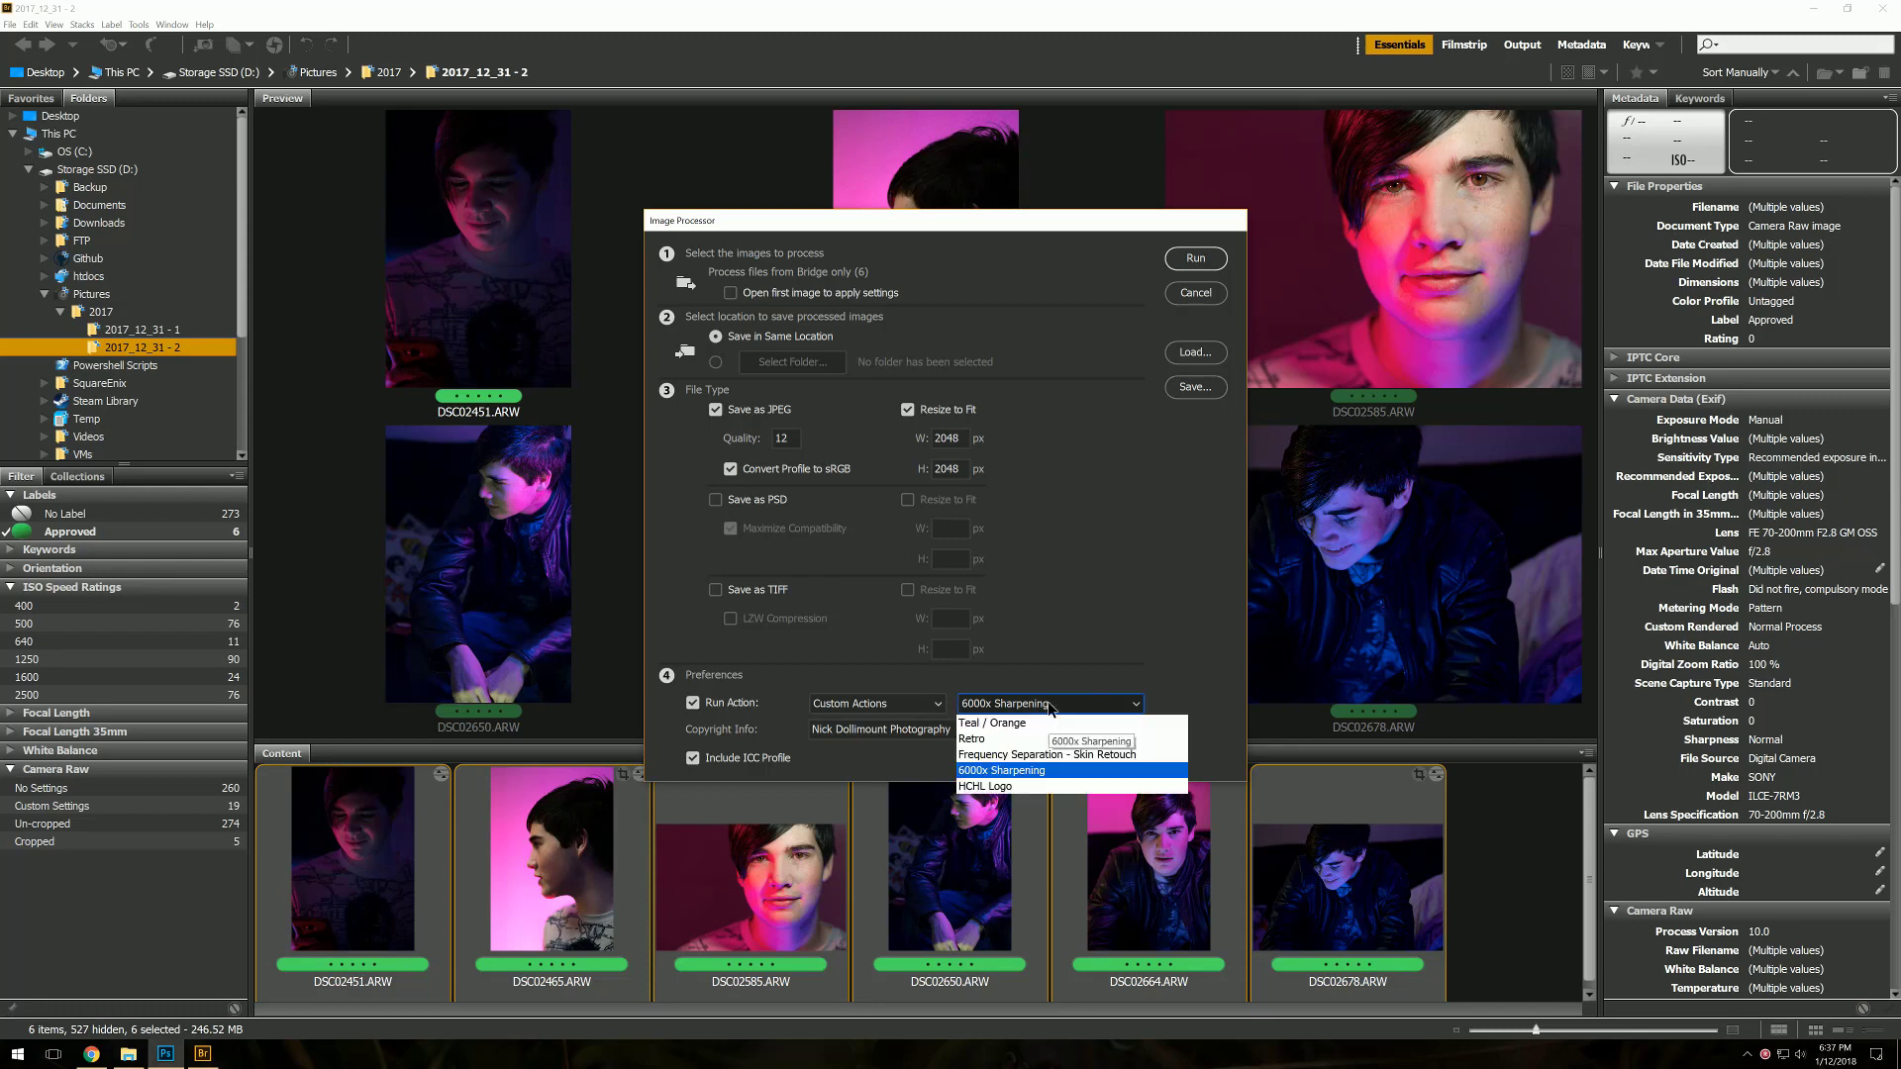
click(978, 679)
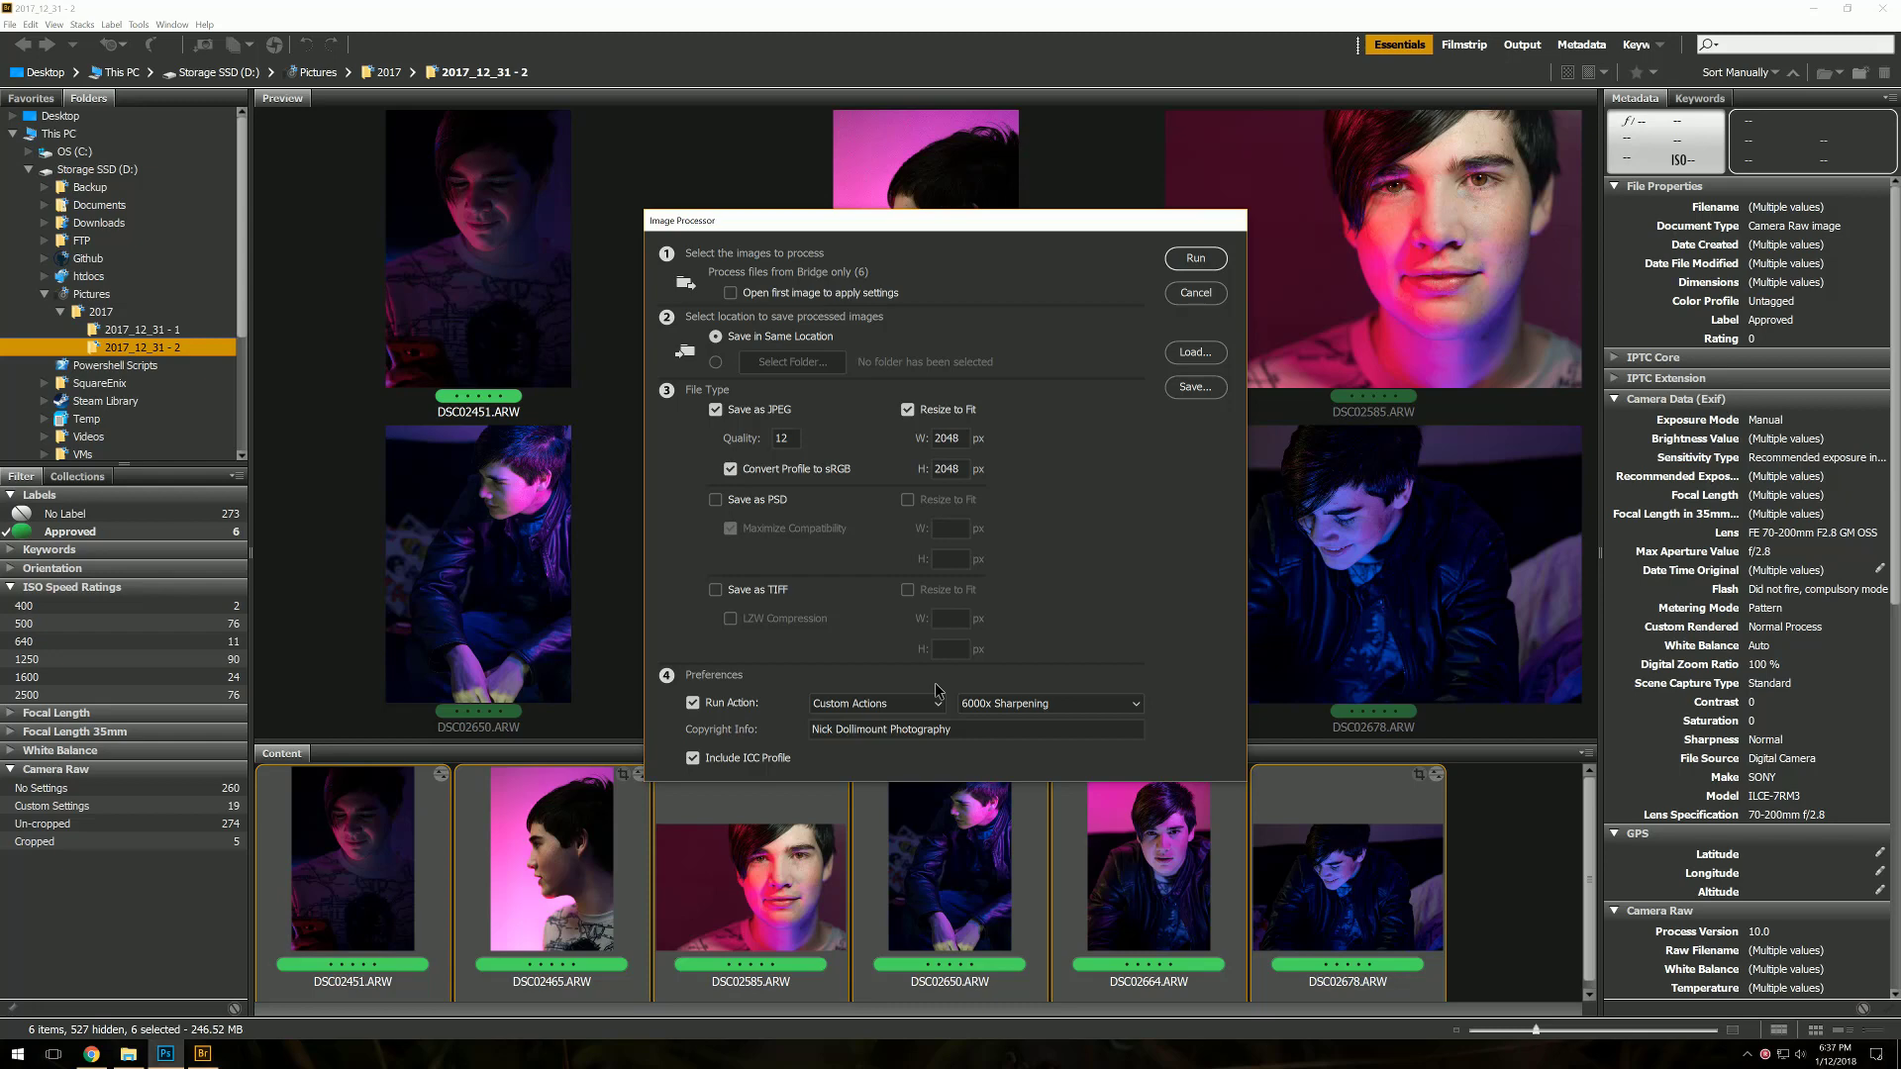
click(886, 703)
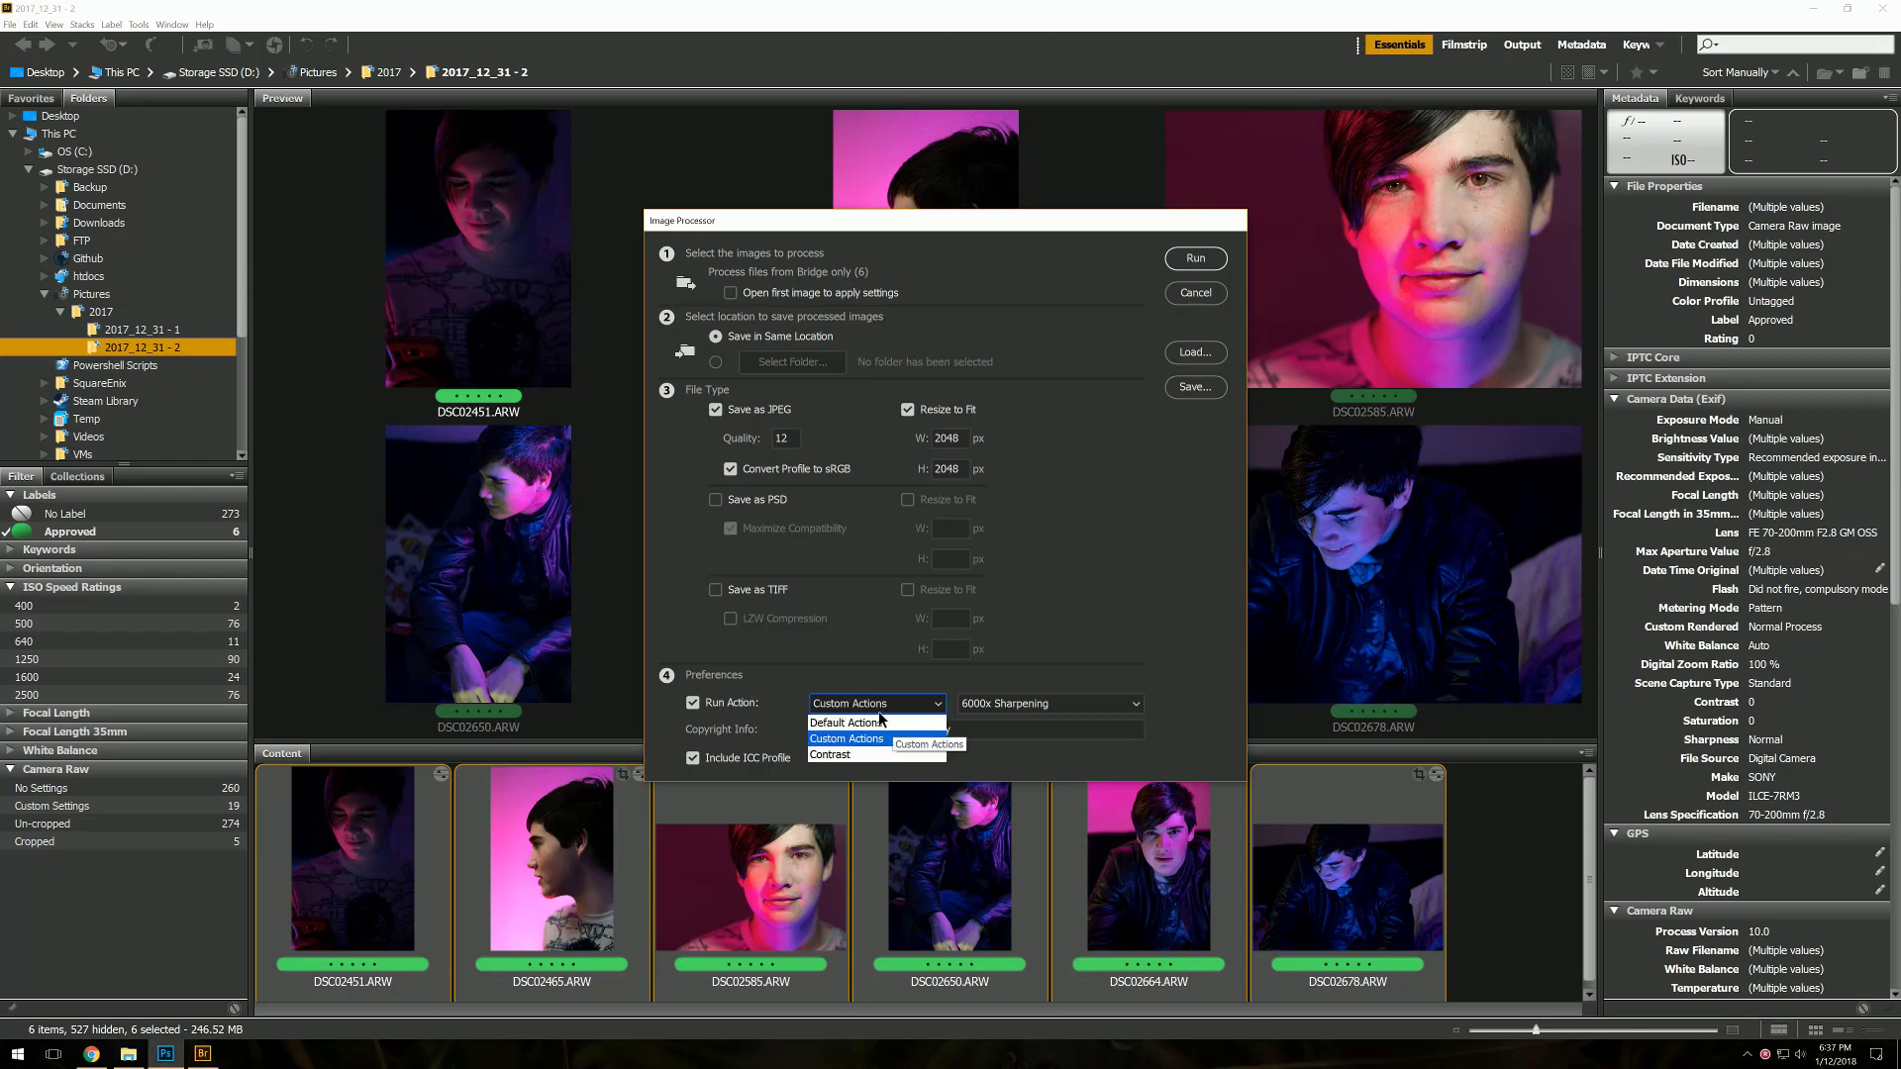
click(869, 756)
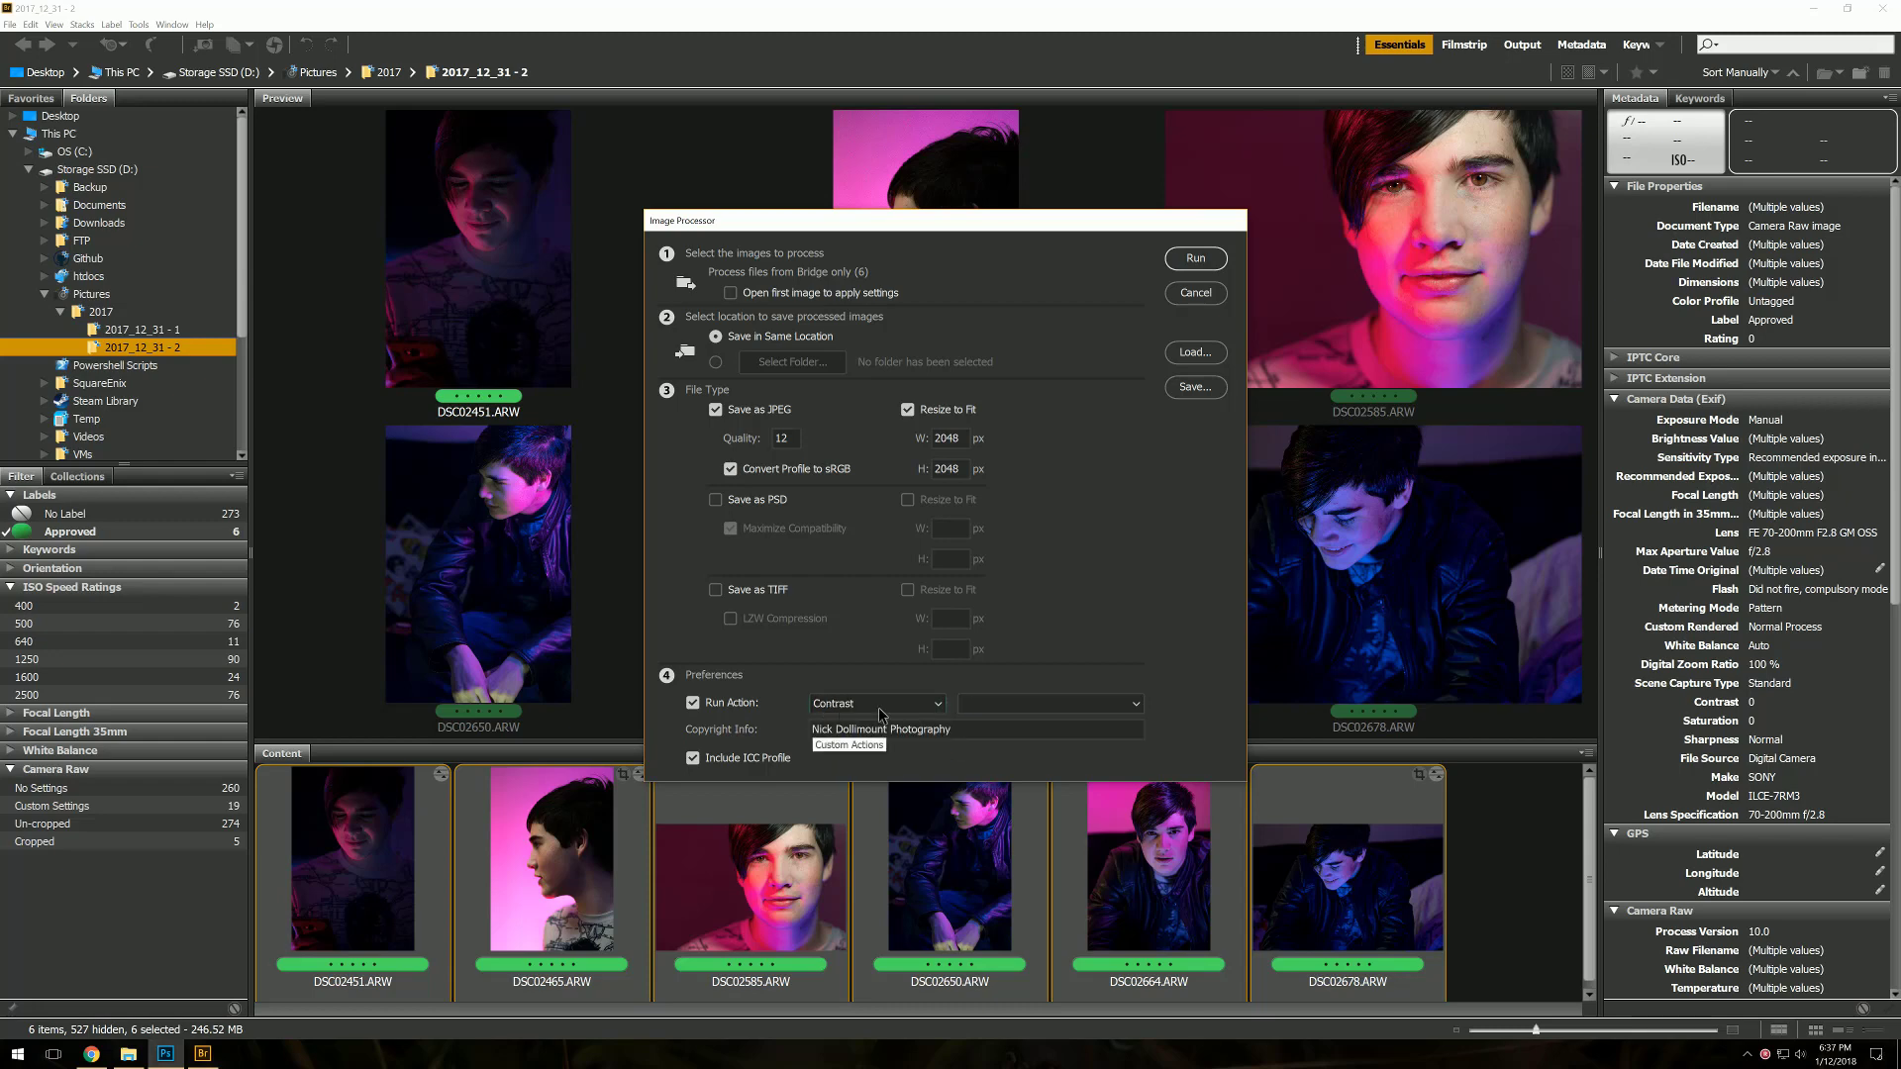
click(1000, 704)
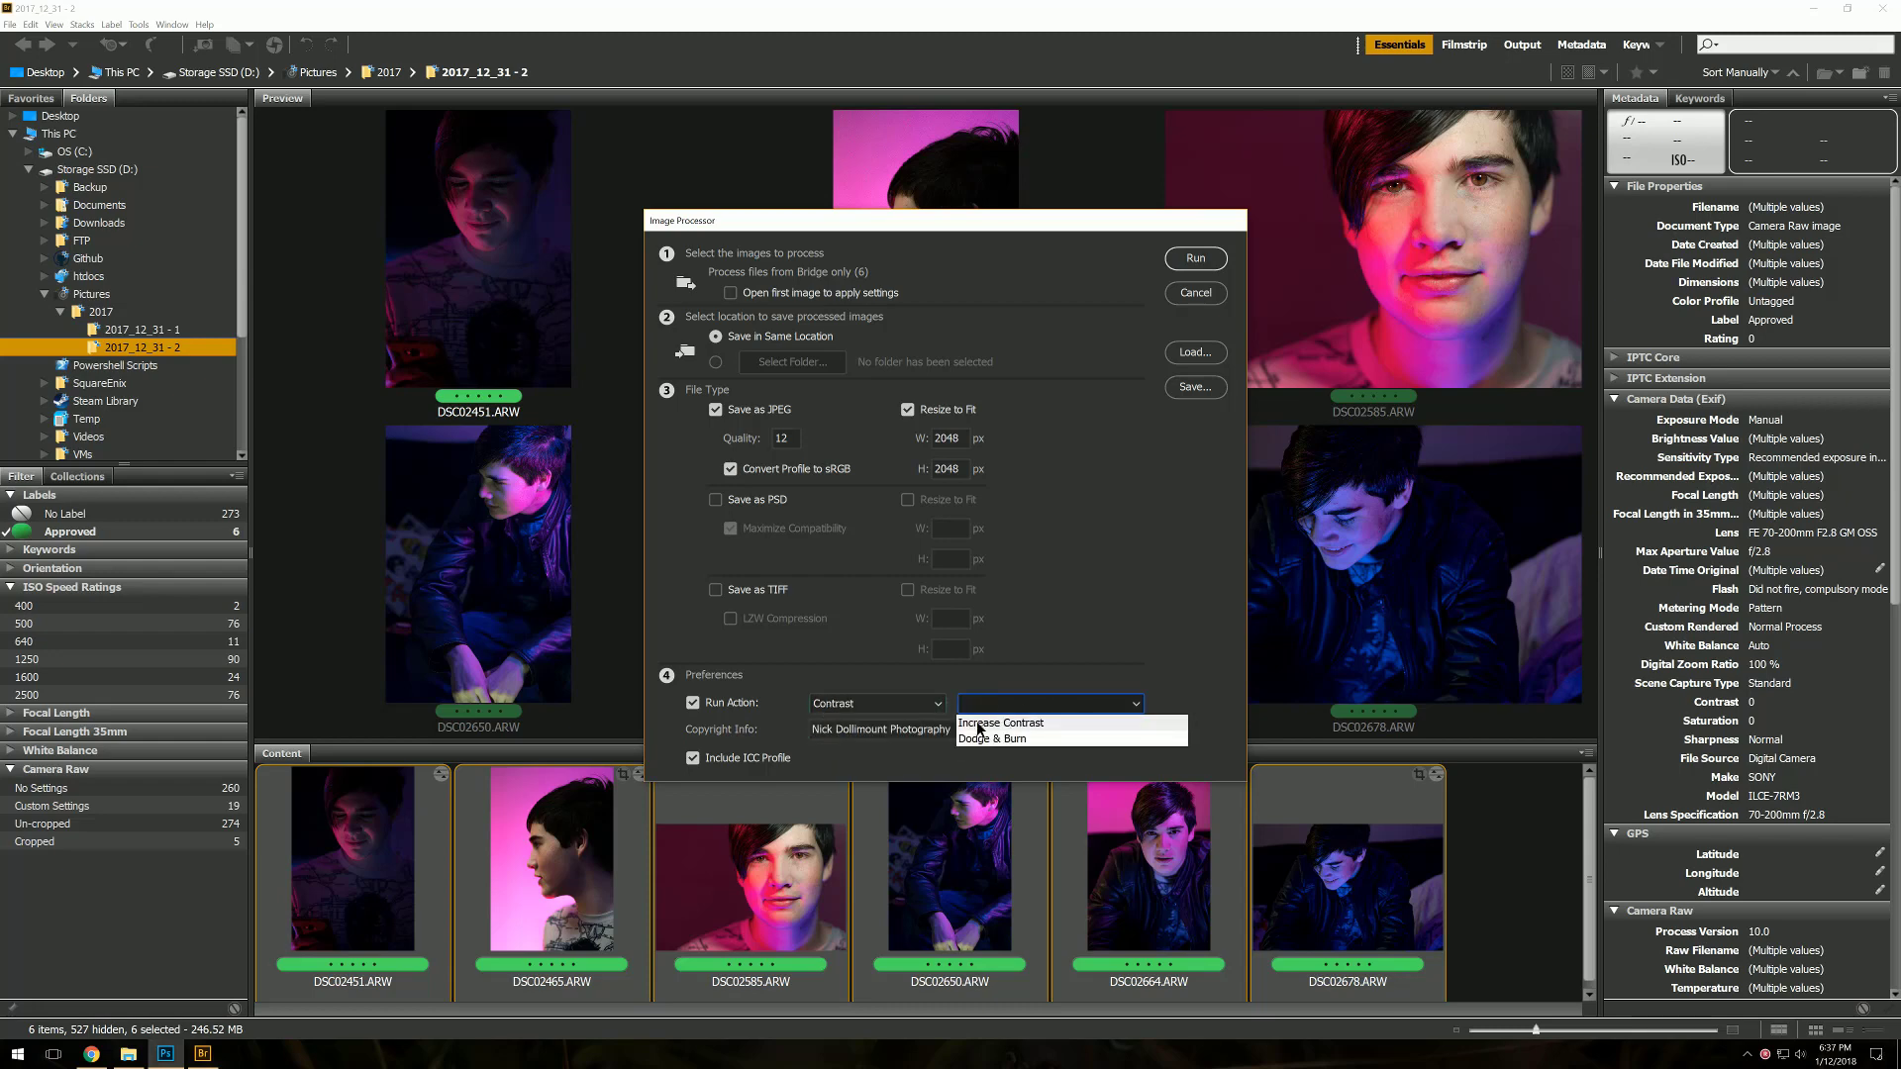
click(995, 724)
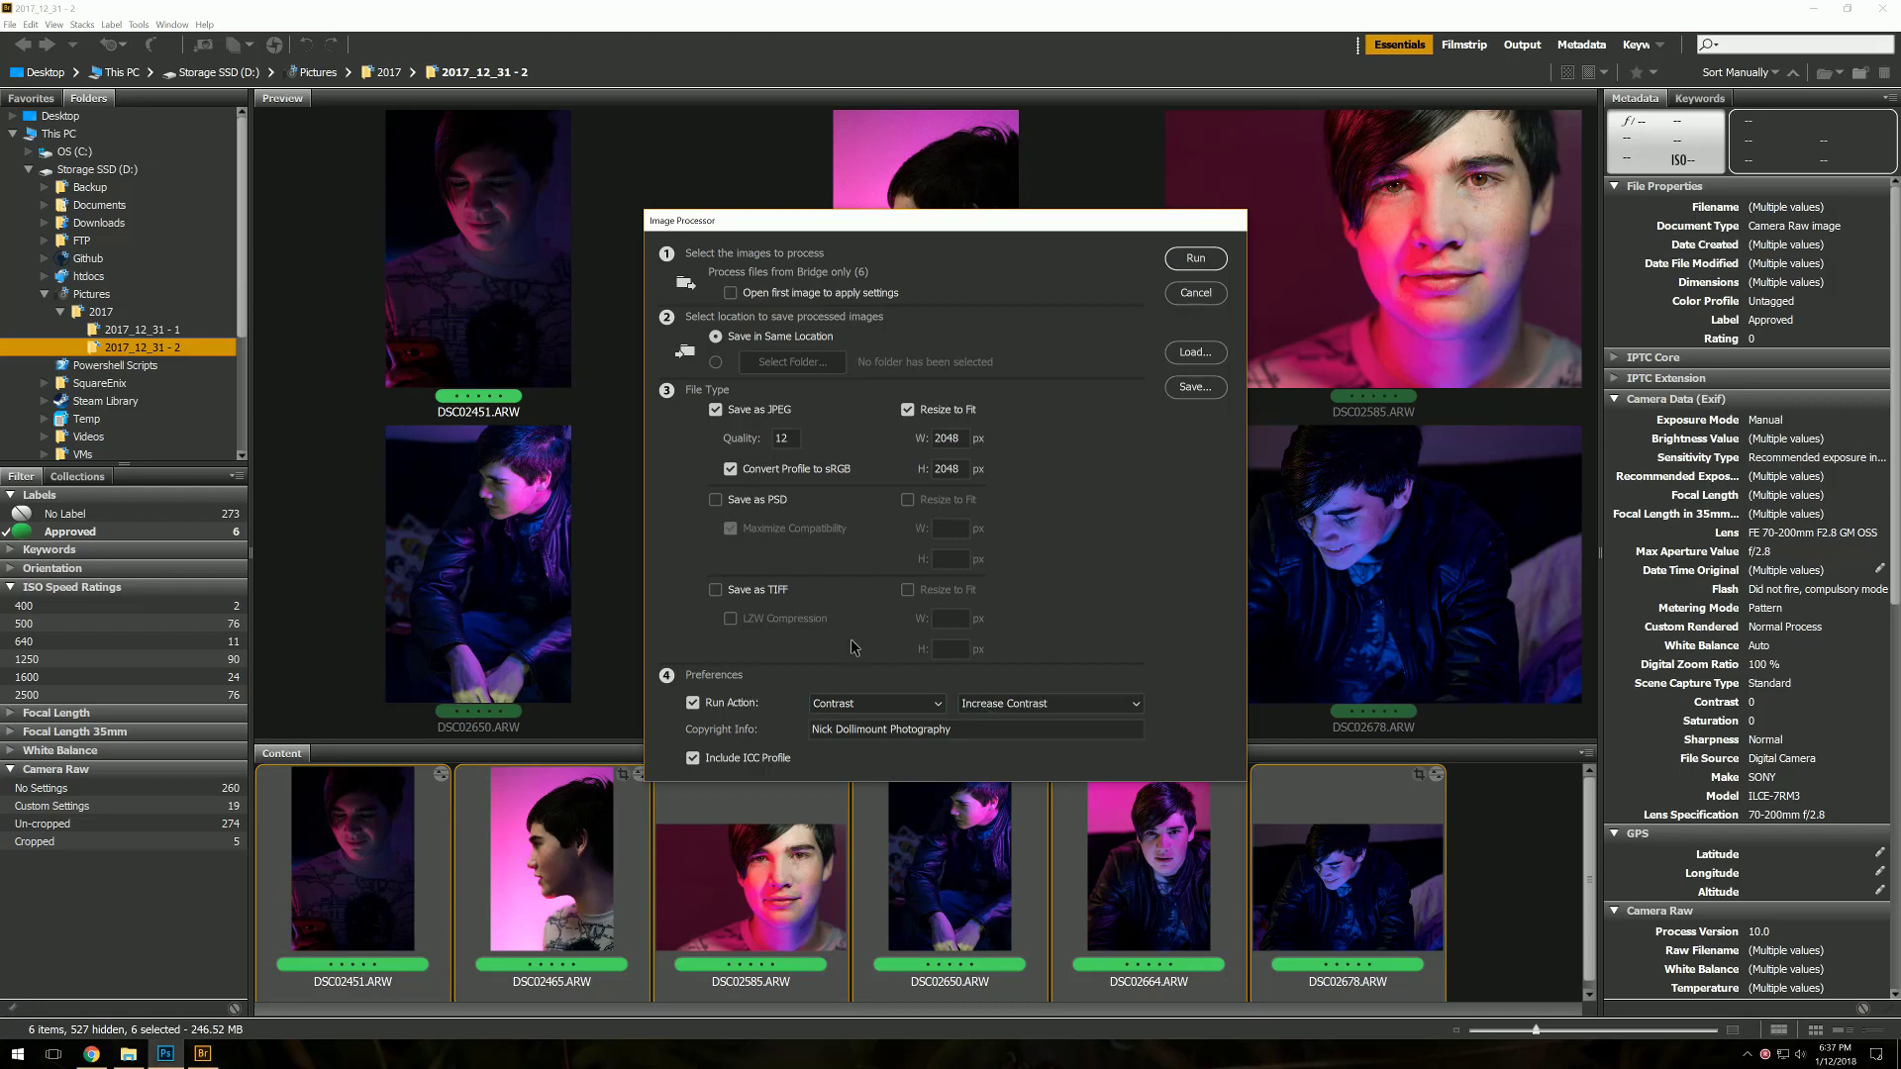
Run the Image Processor on the selected photos and switch to Photoshop to follow the processing
click(1193, 259)
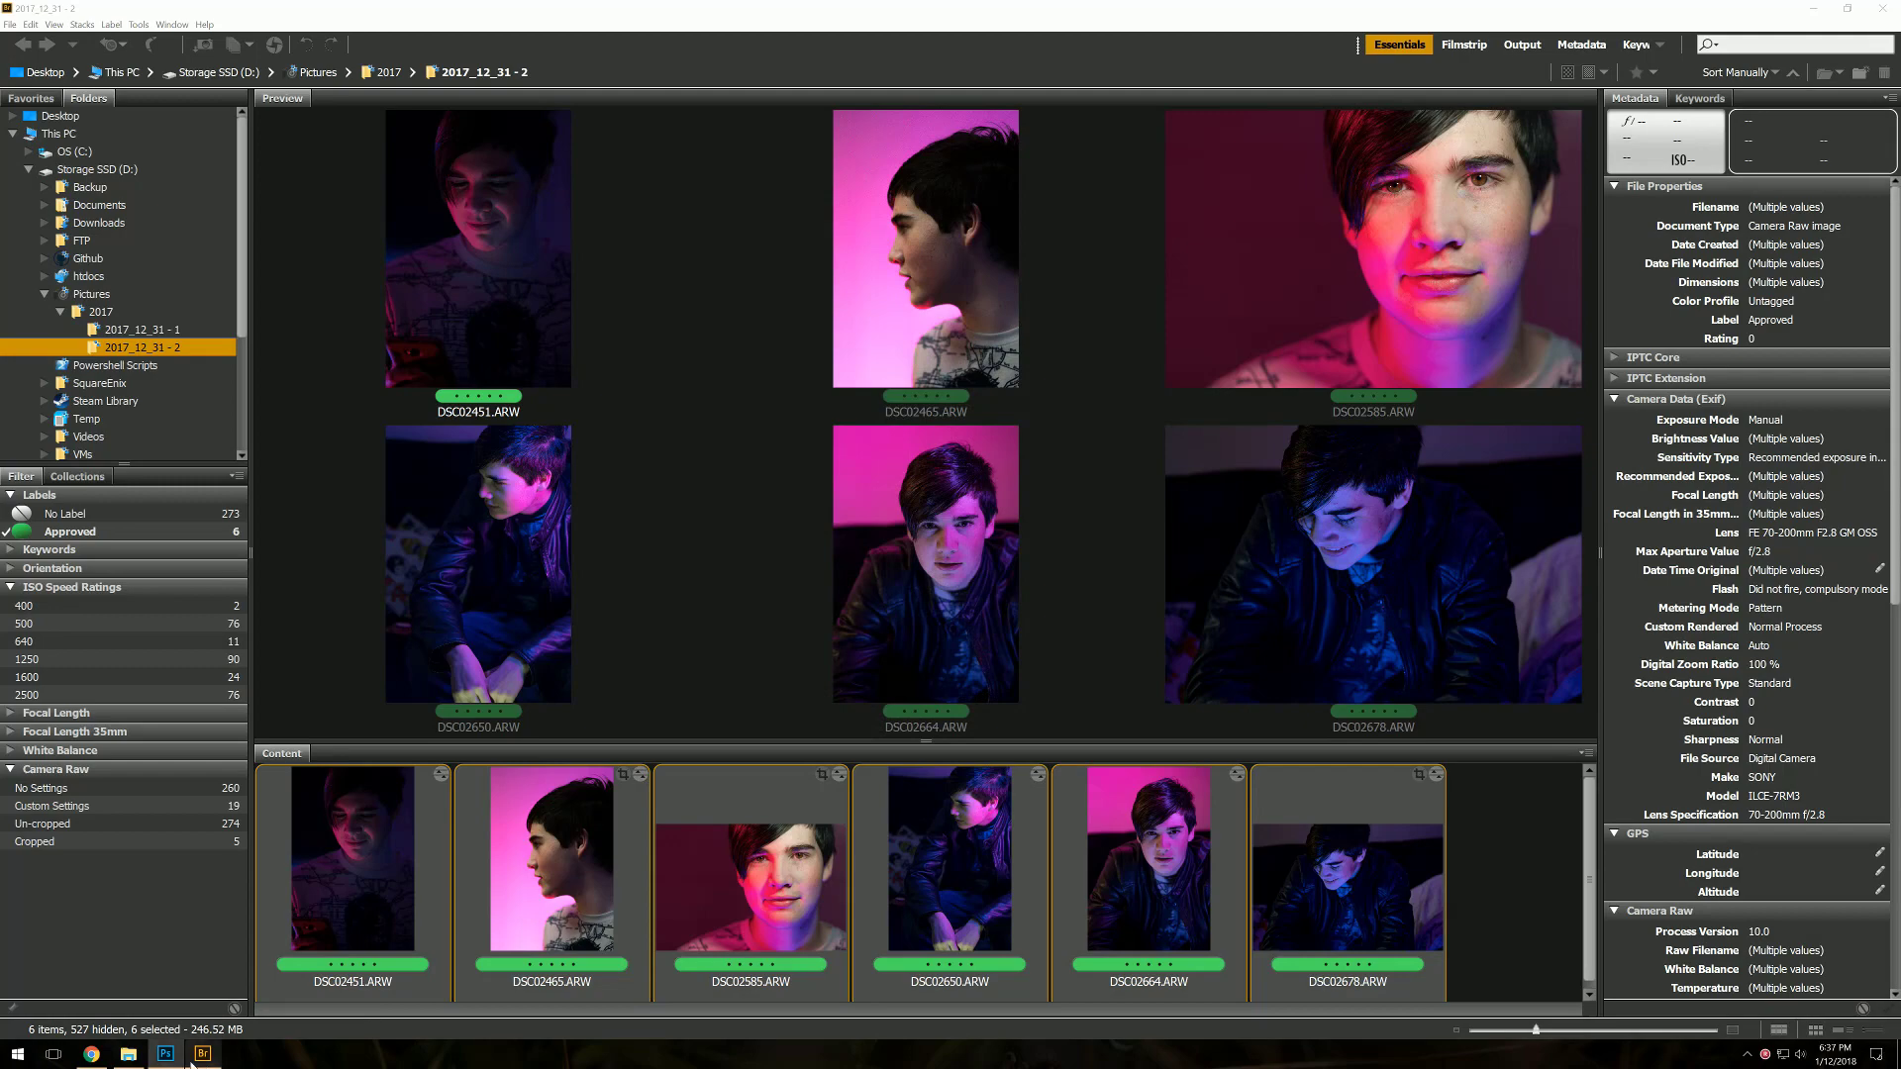
mouse_move(179, 1061)
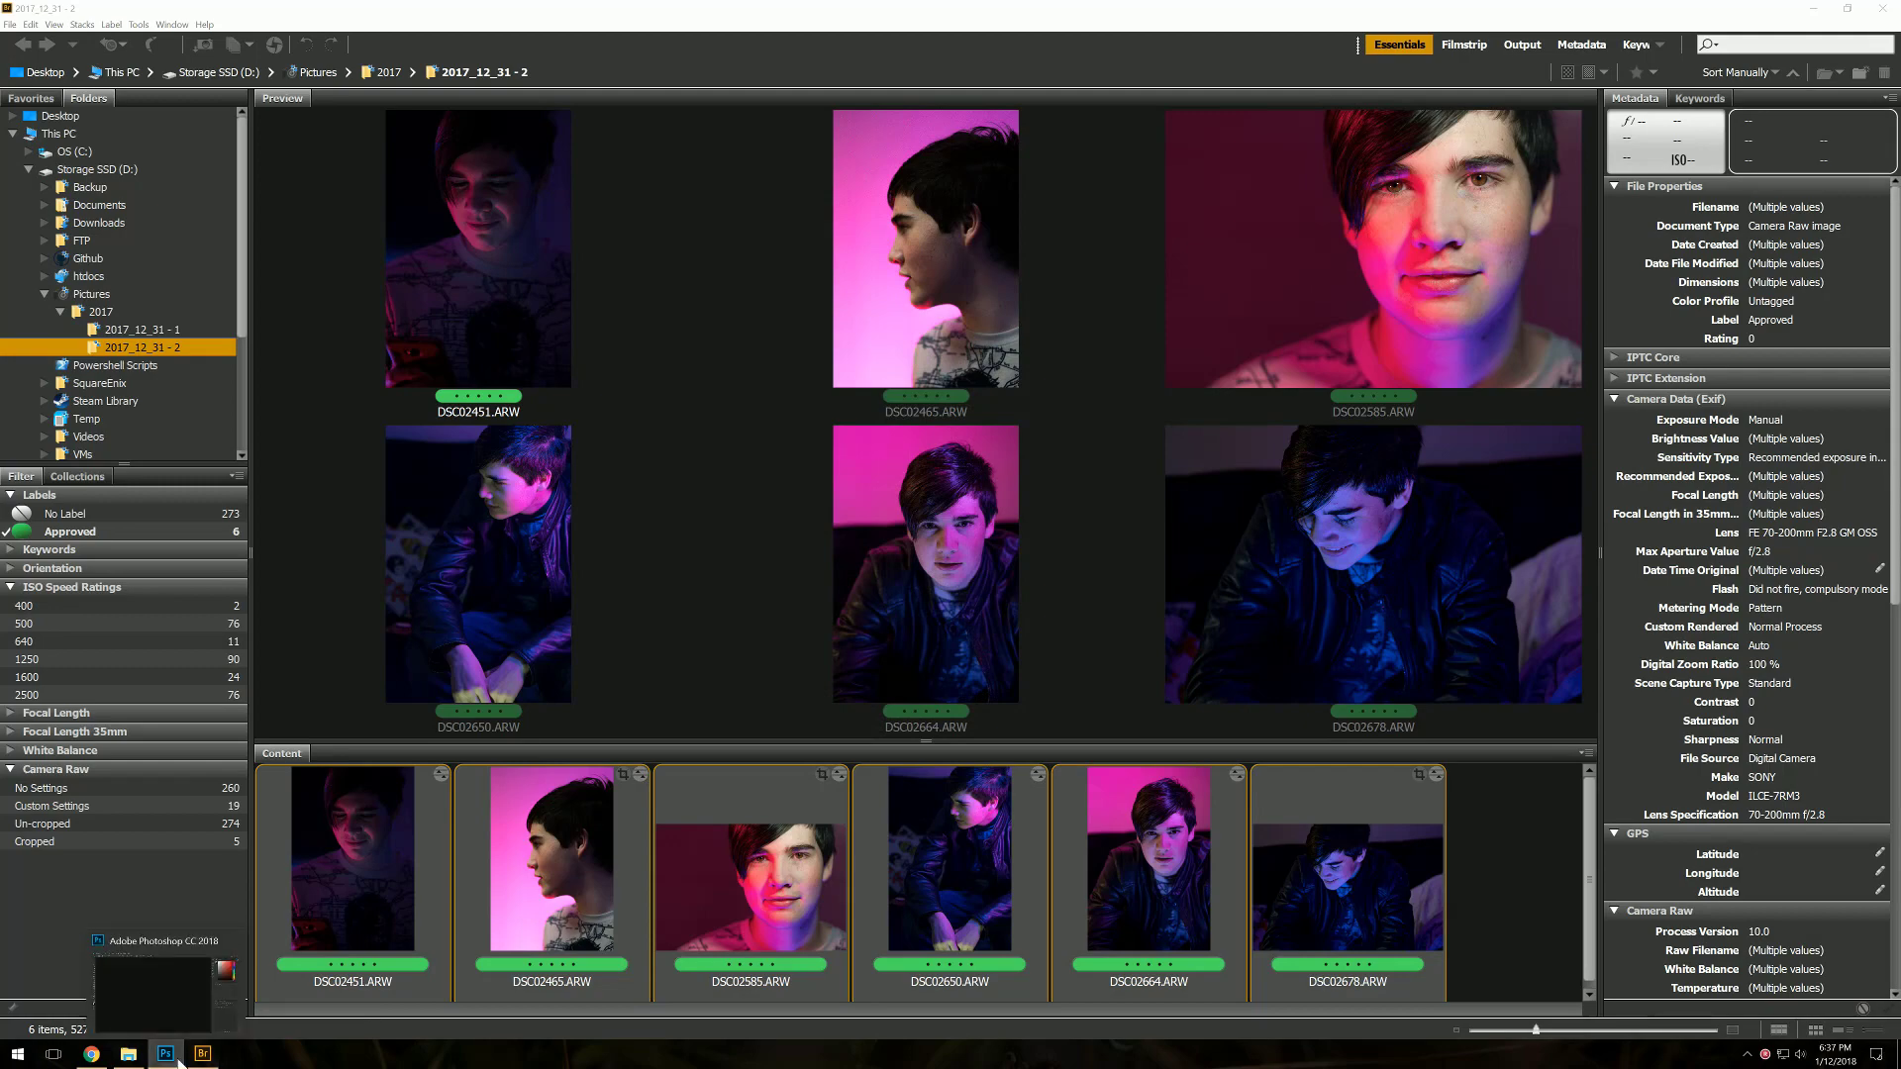
click(179, 1061)
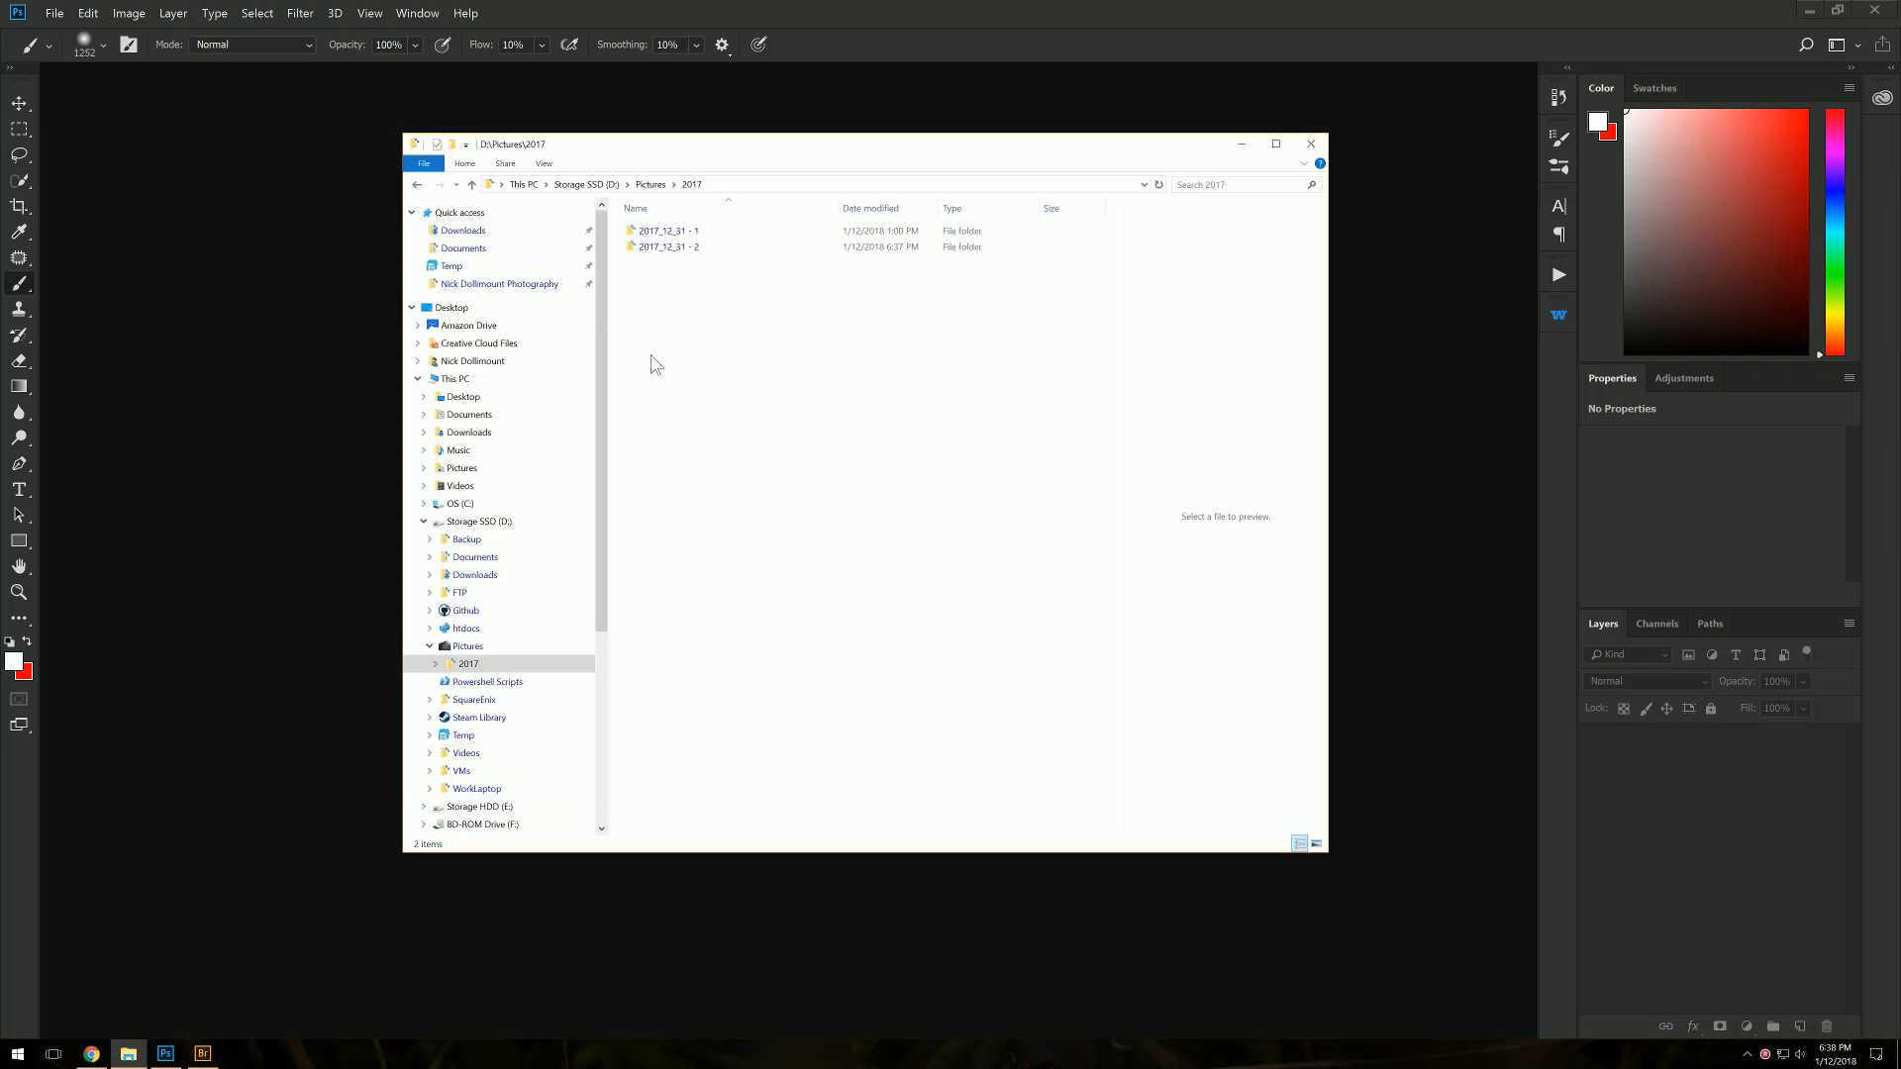
In File Explorer, open the JPEG folder inside 2017_12_31 - 2, maximize the window and view the exported DSC02451 image
double_click(662, 249)
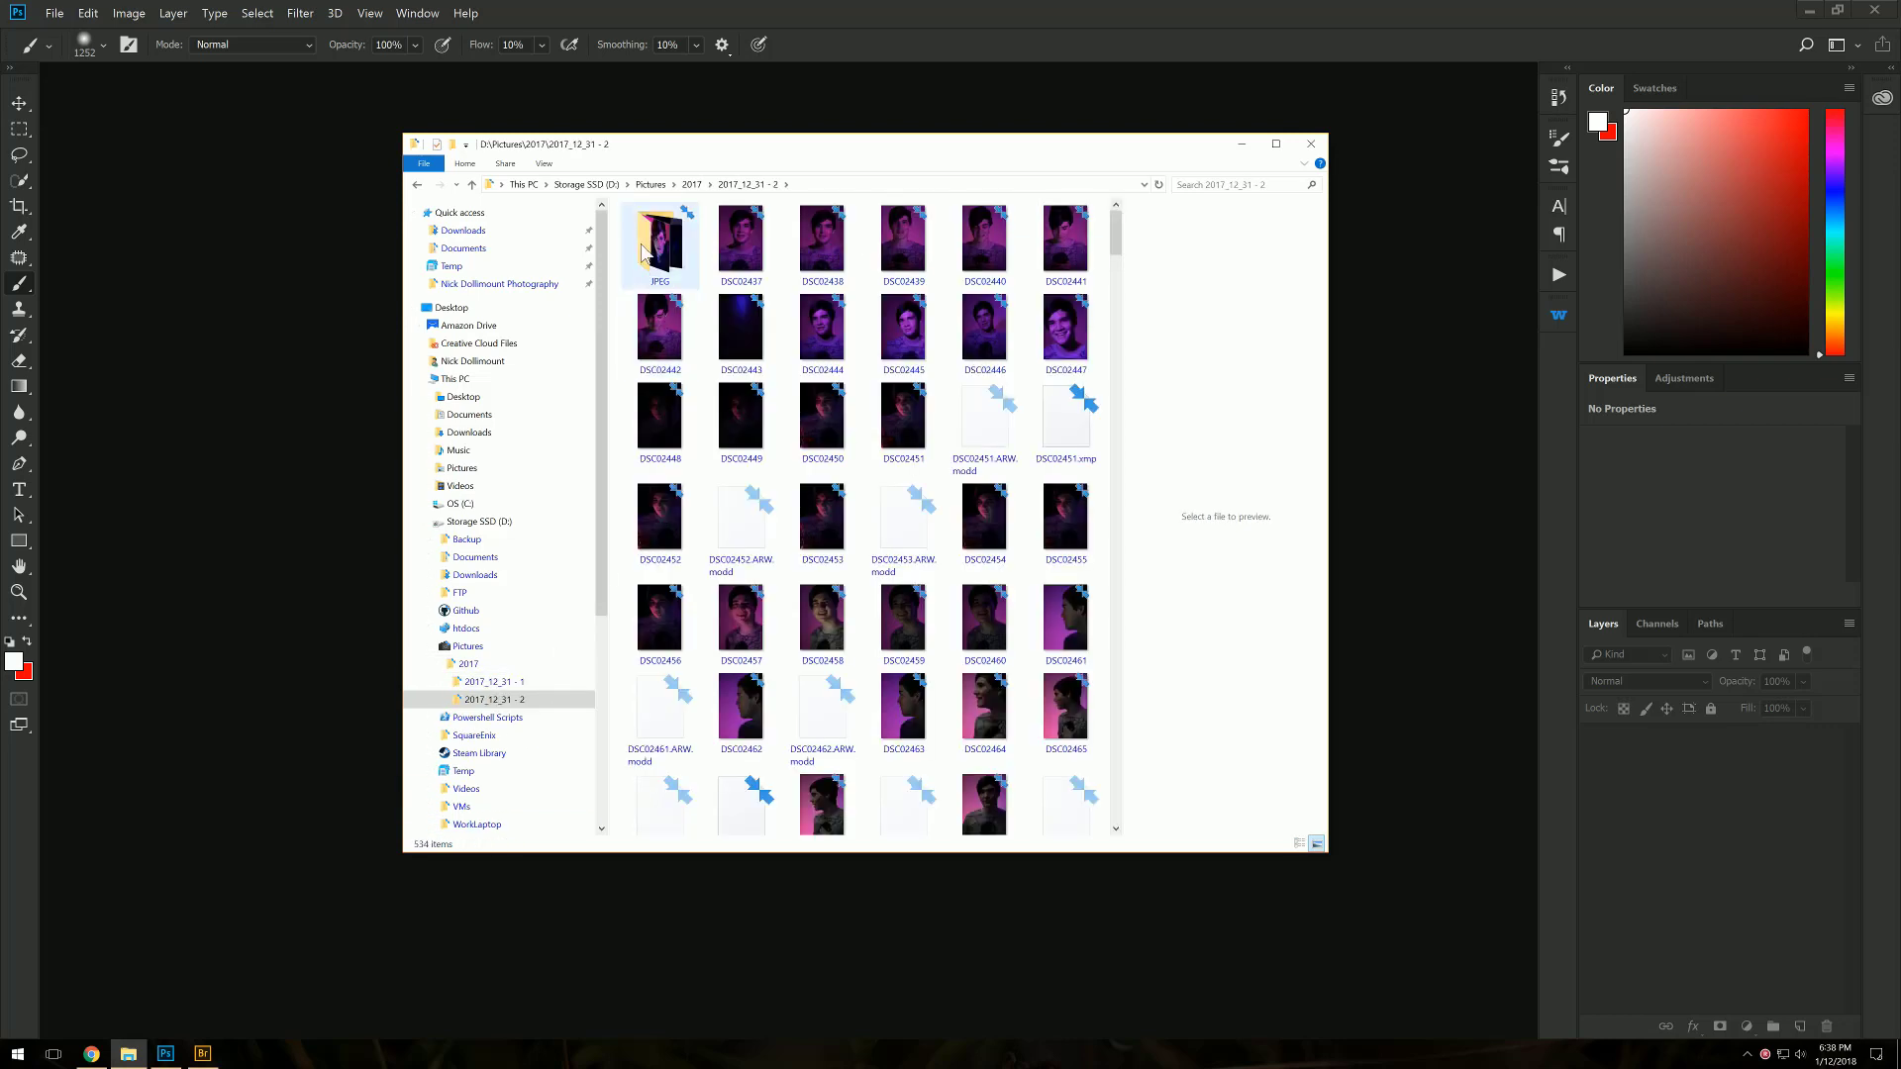
double_click(661, 243)
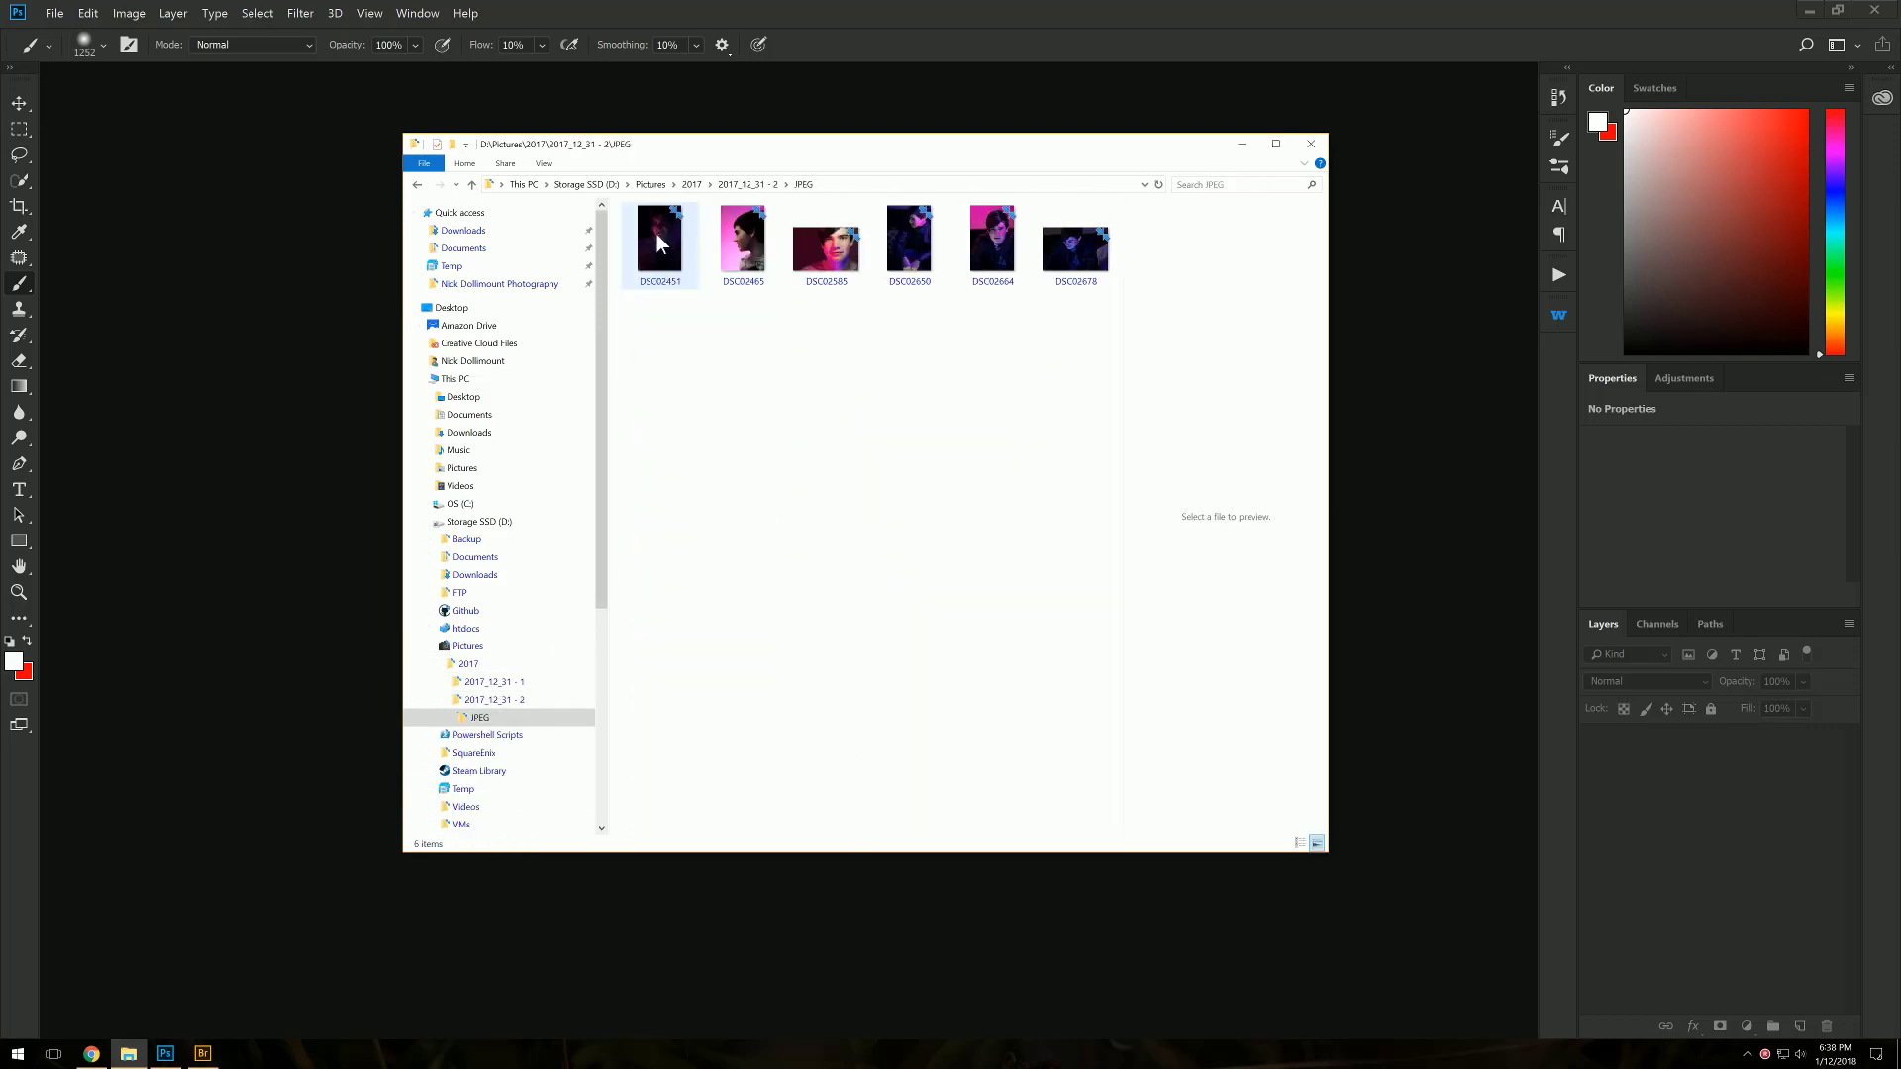
double_click(803, 149)
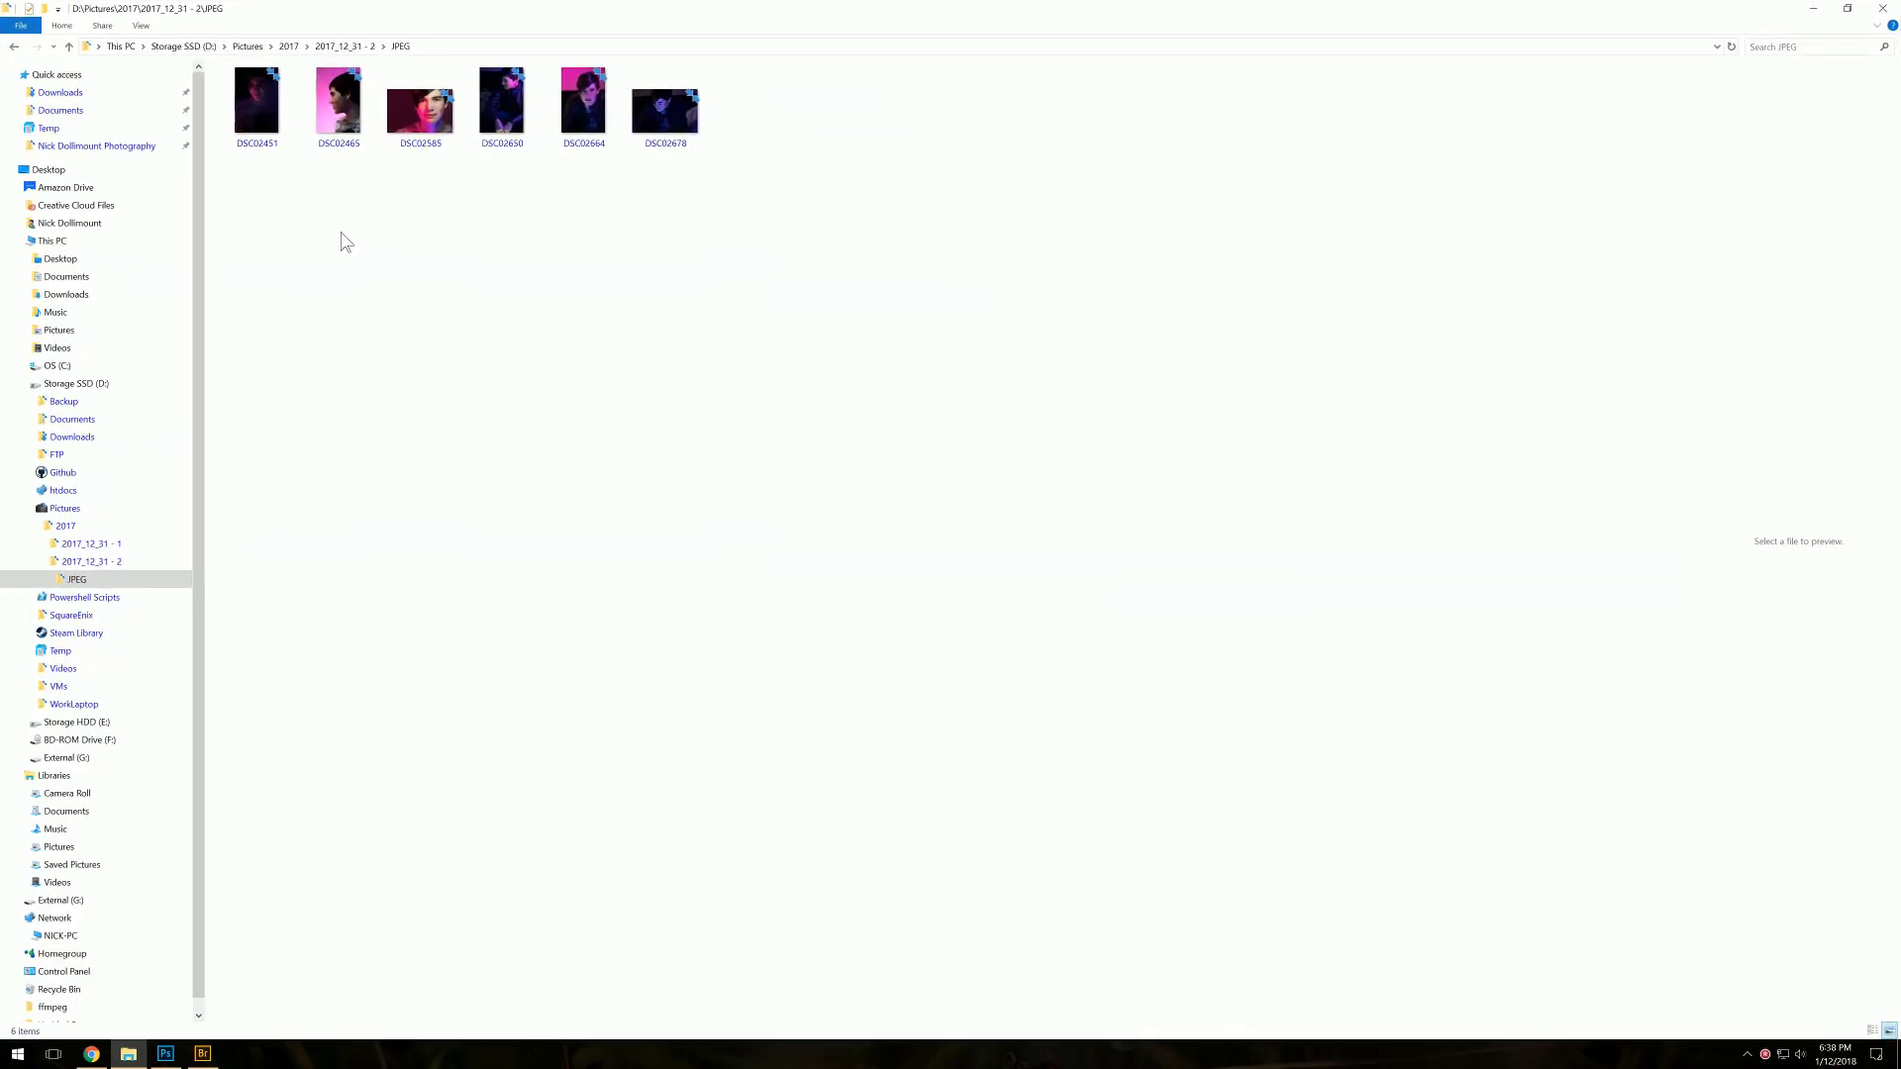
double_click(258, 94)
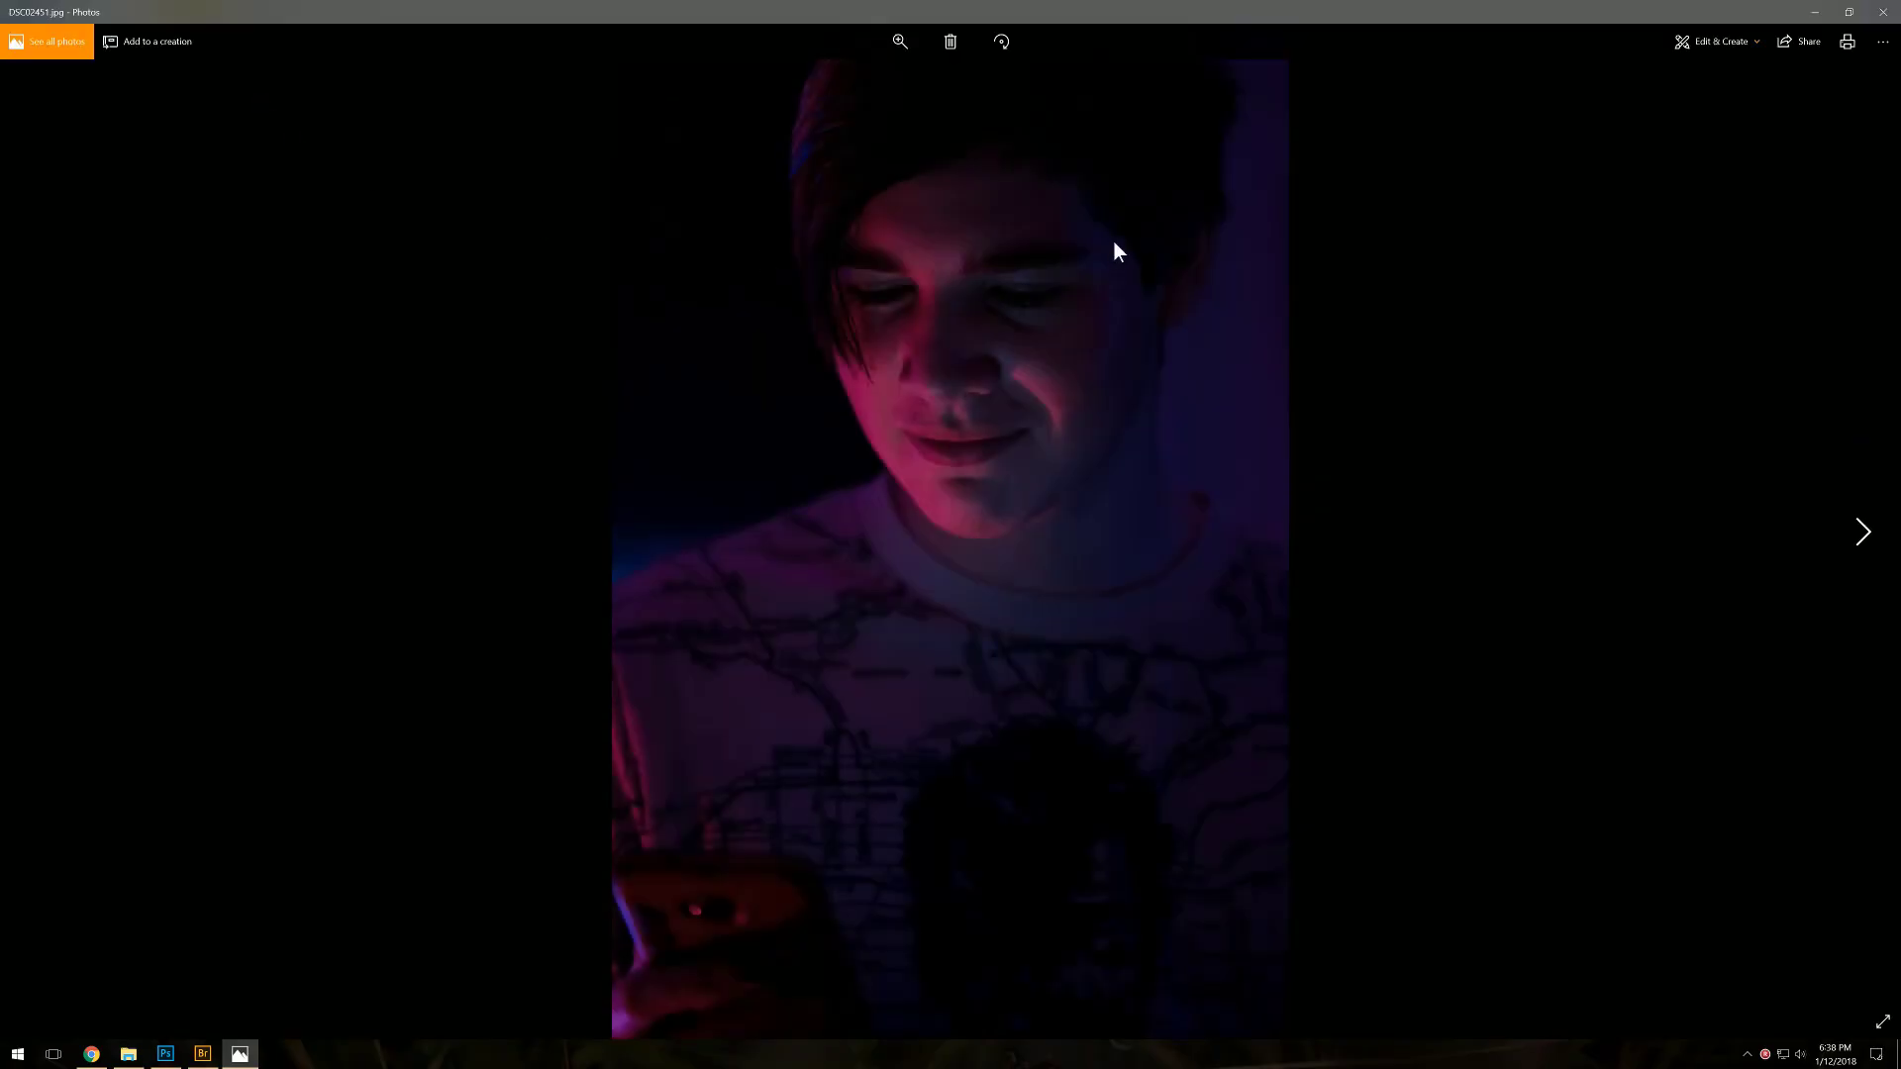
Close the open image and browse the exported JPEGs from DSC02465 through to DSC02664
click(1887, 13)
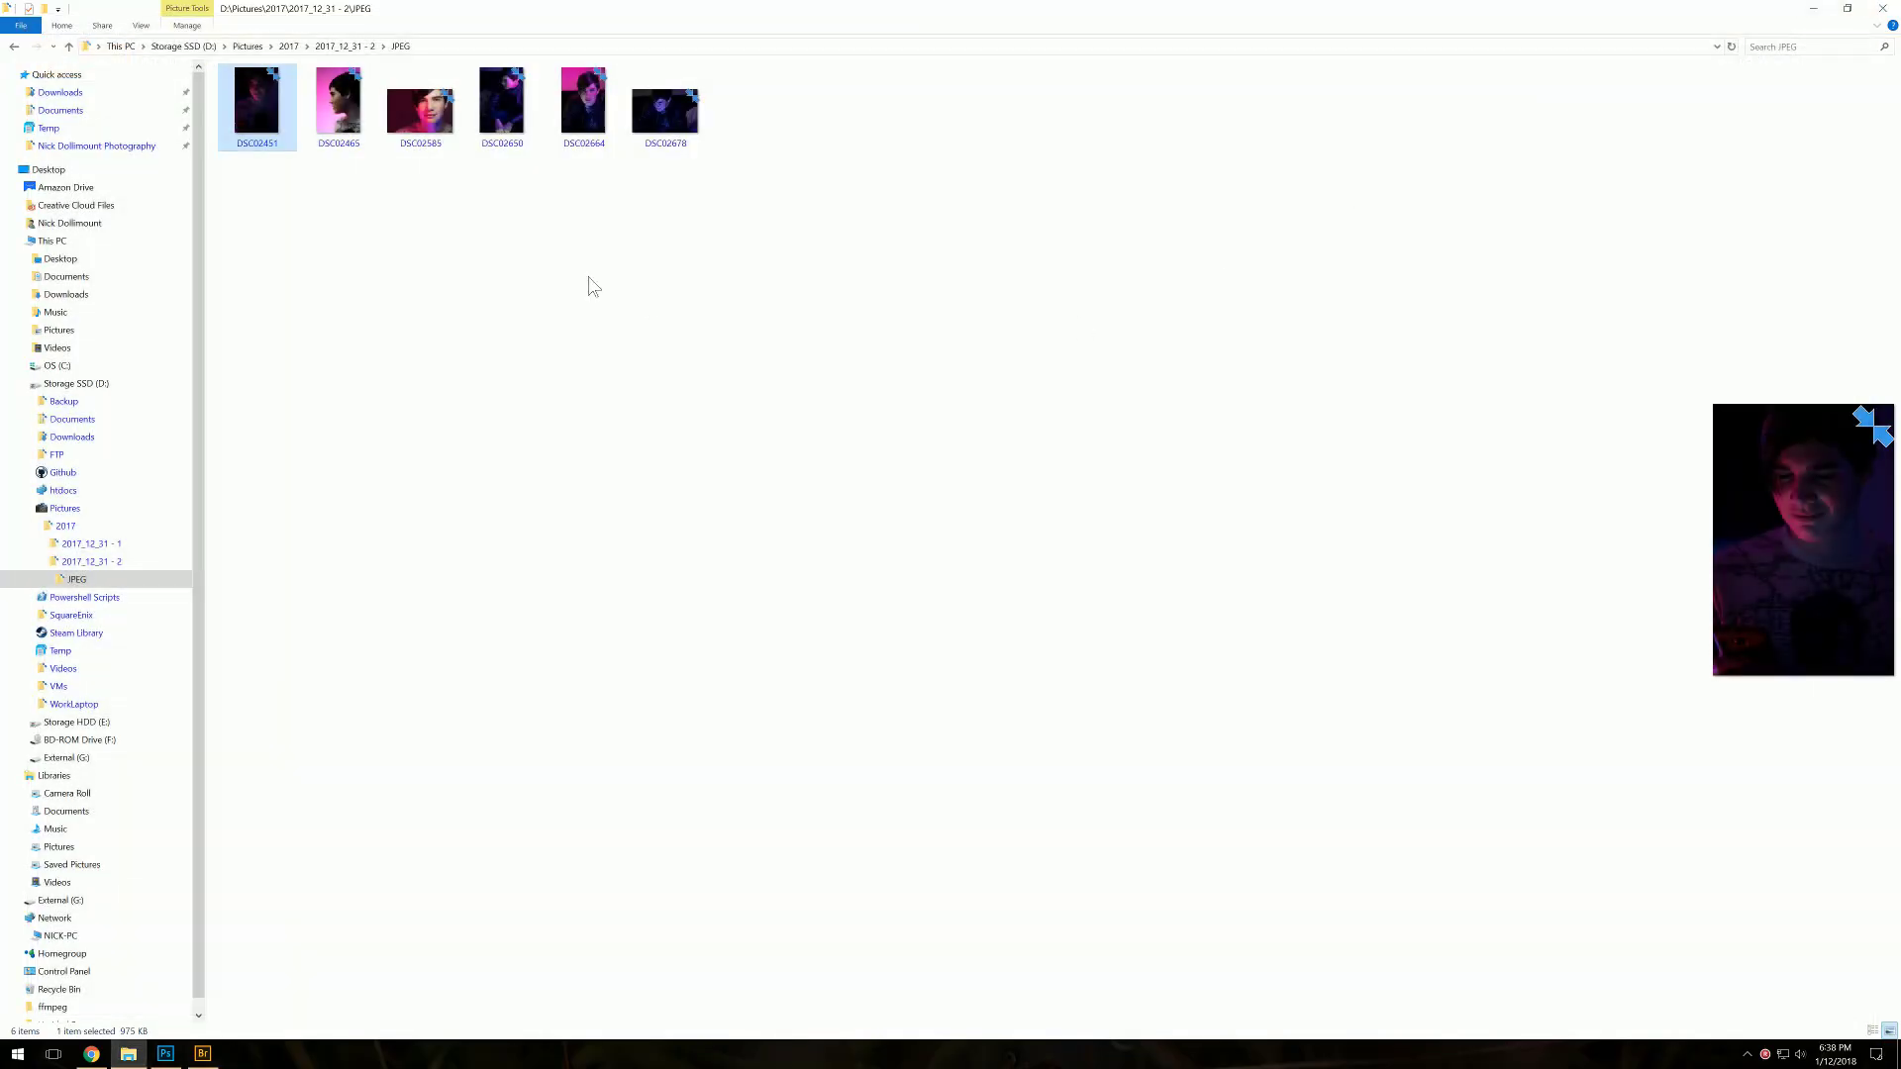
click(333, 117)
double_click(332, 117)
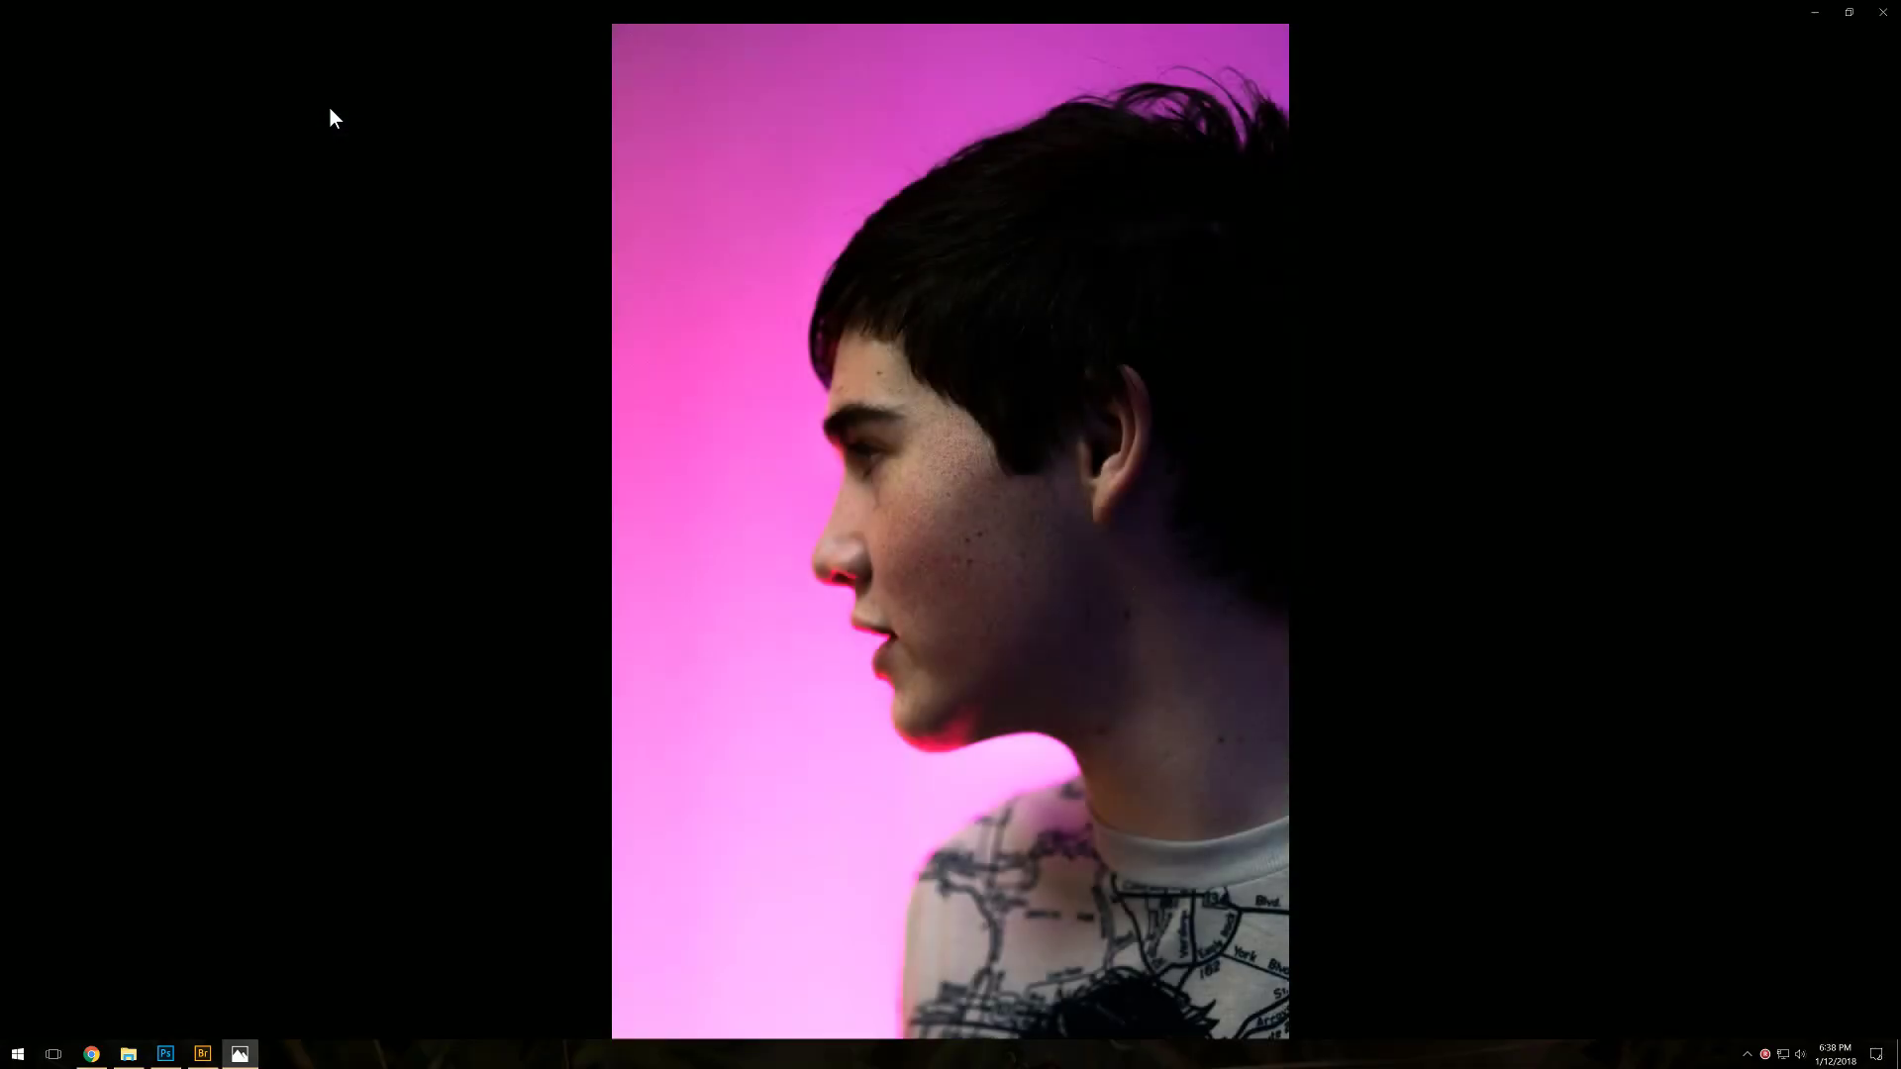
click(1863, 540)
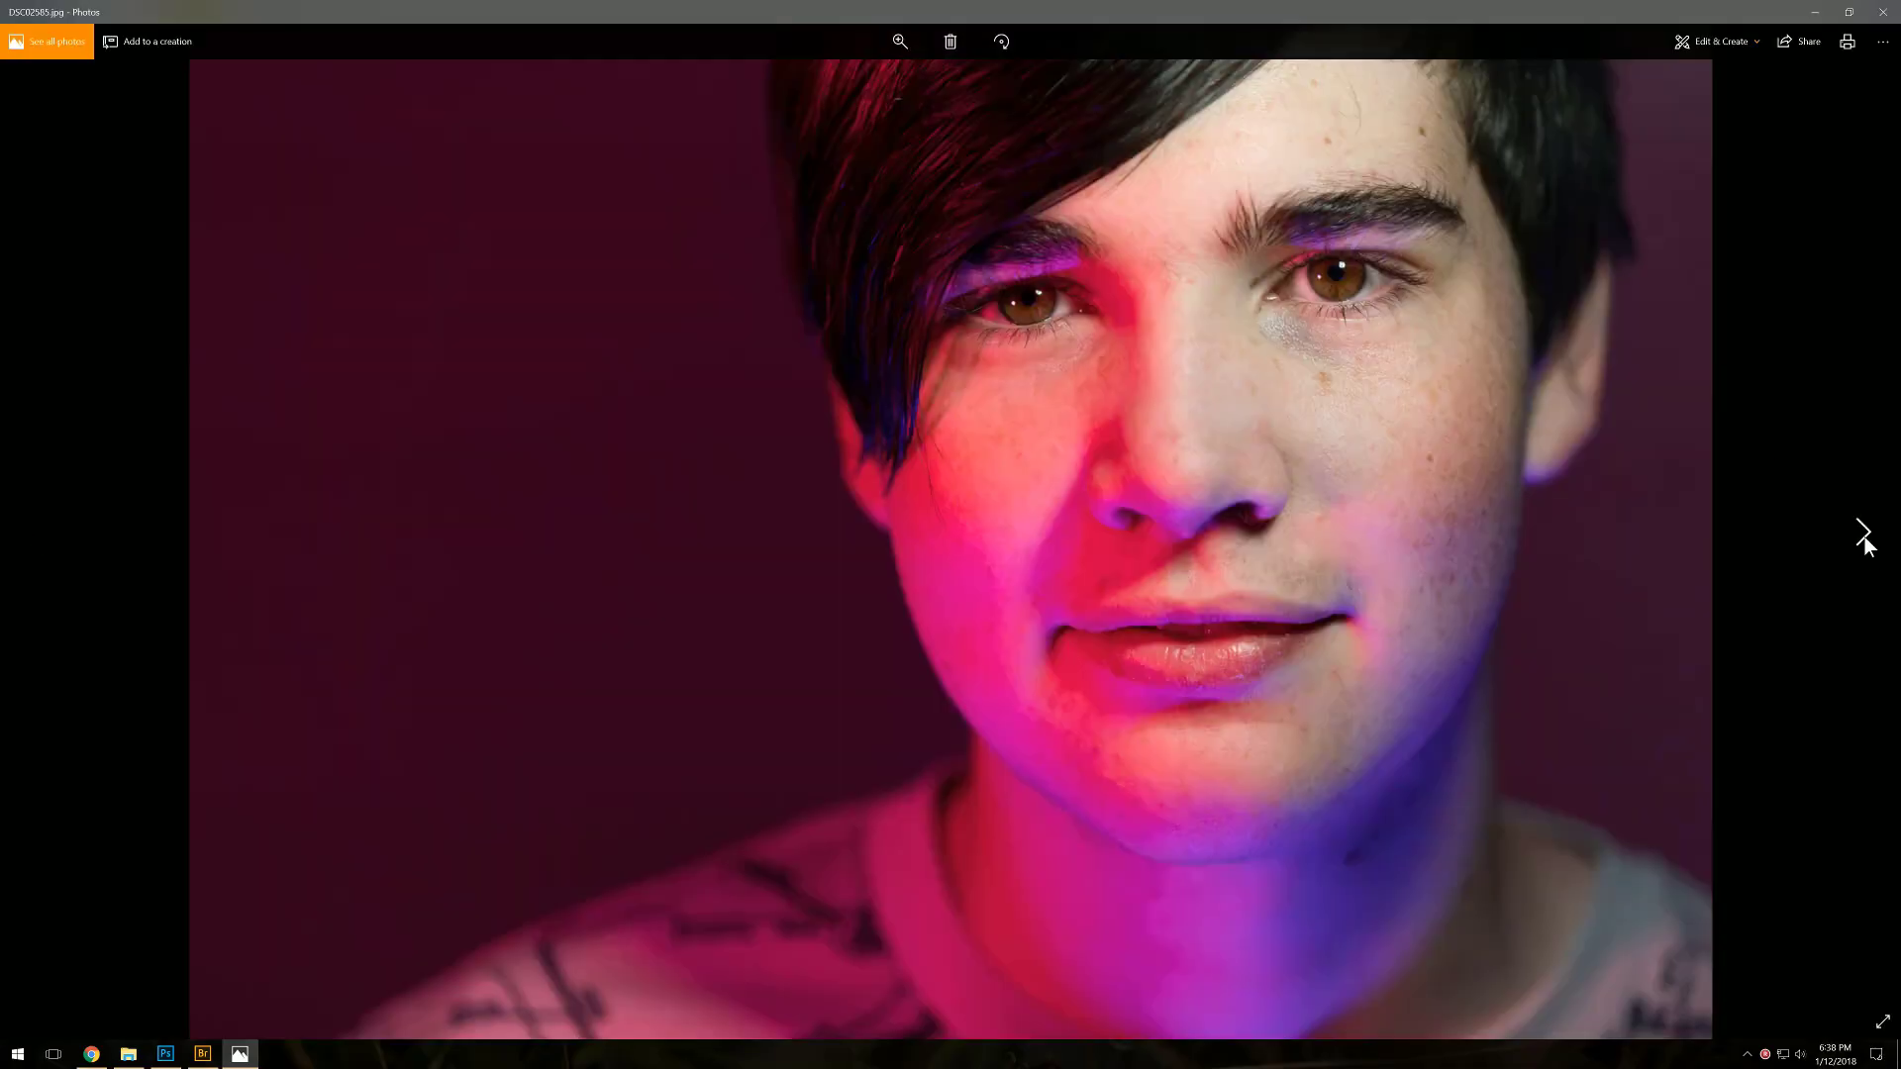
click(1863, 539)
click(1863, 539)
Check the pixel dimensions in the file information of DSC02664.jpg, and close the image viewer
right_click(1127, 367)
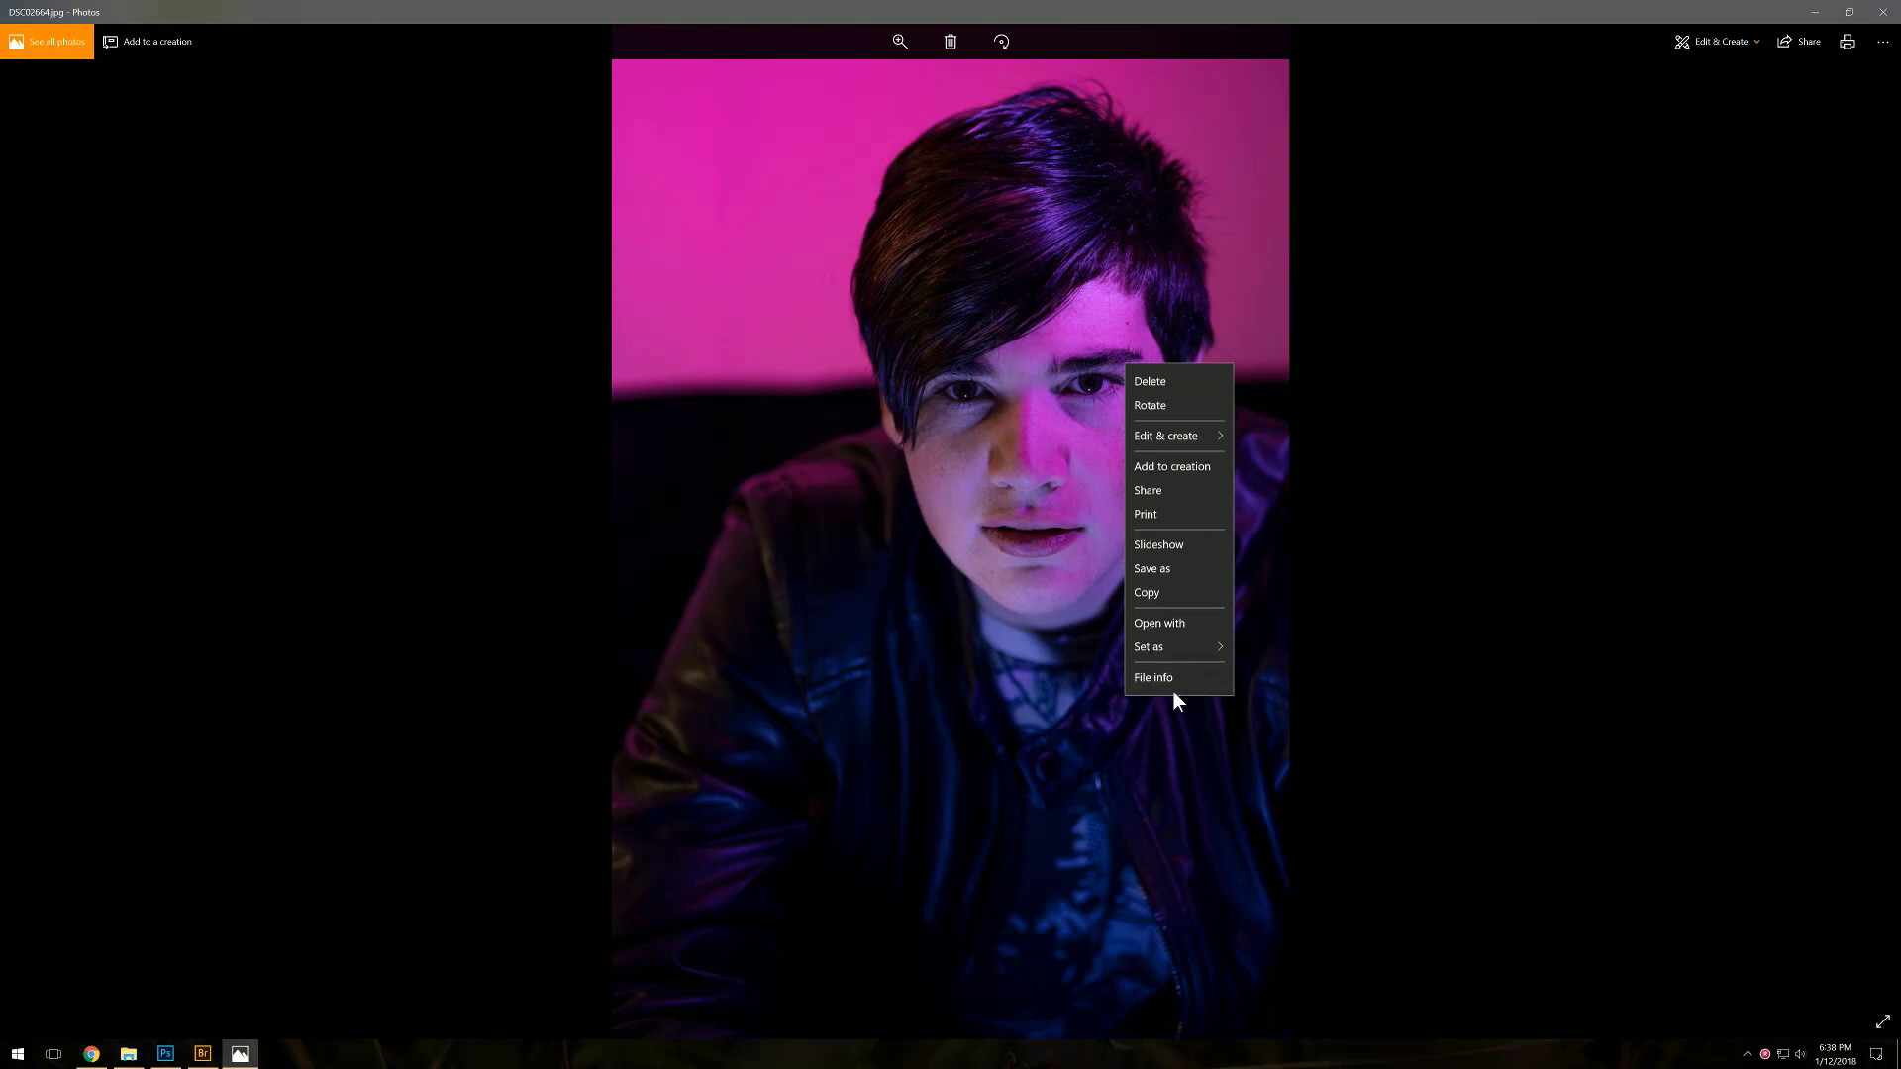
click(1173, 683)
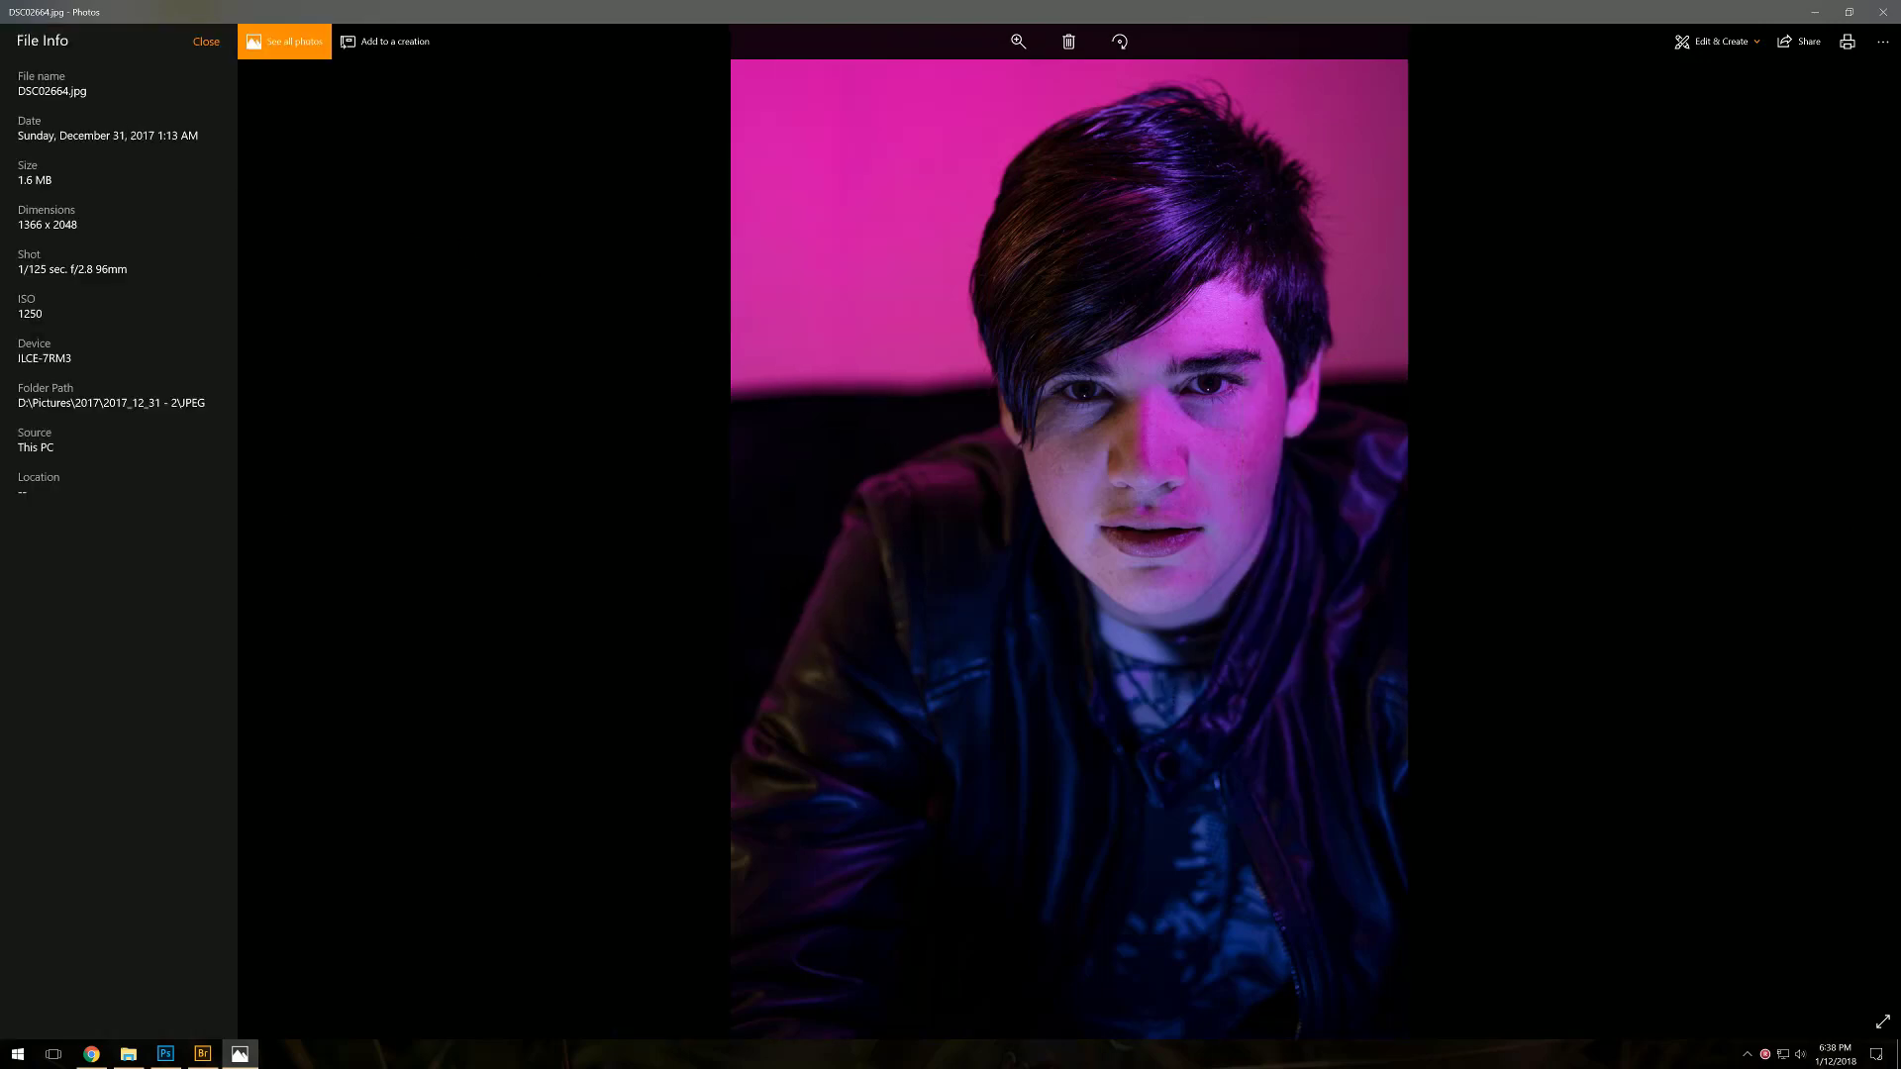
drag(78, 225, 59, 224)
click(1883, 12)
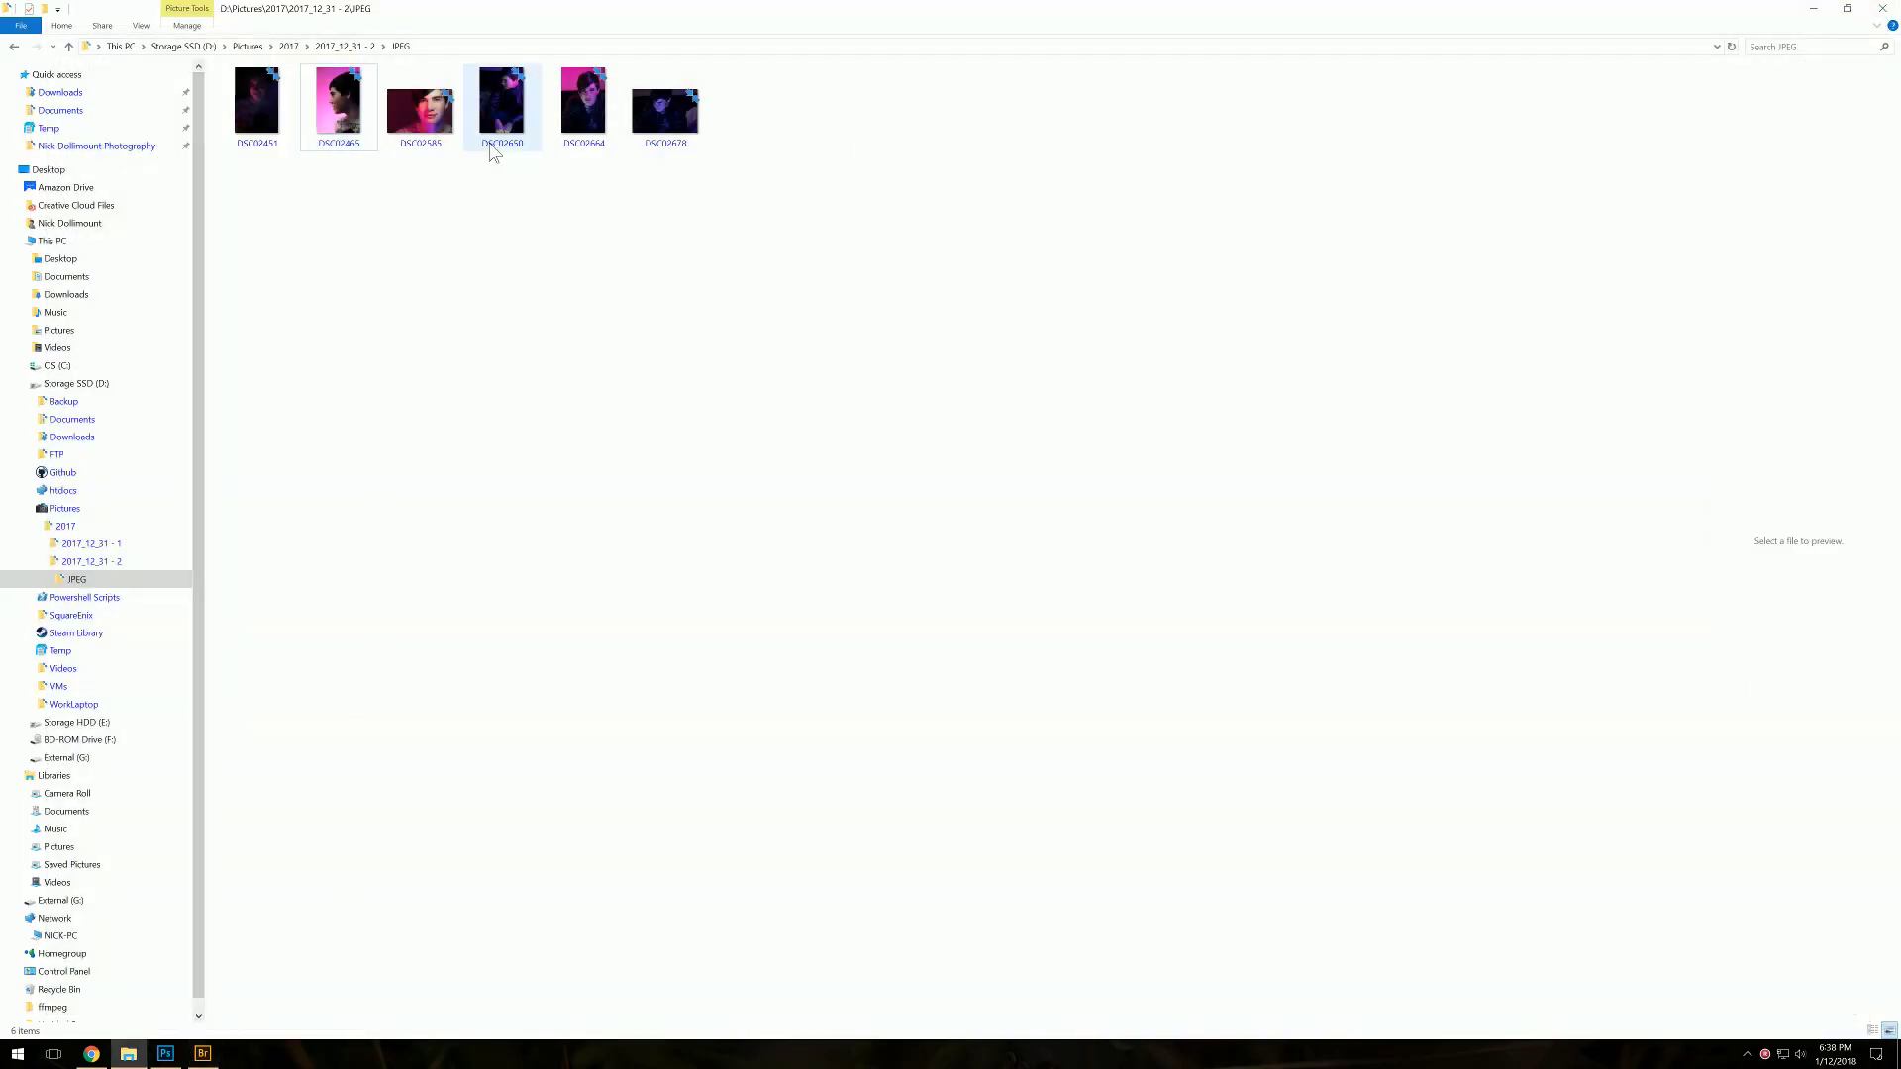
Open the exported DSC02664 JPEG from the JPEG folder in Photoshop
click(166, 1054)
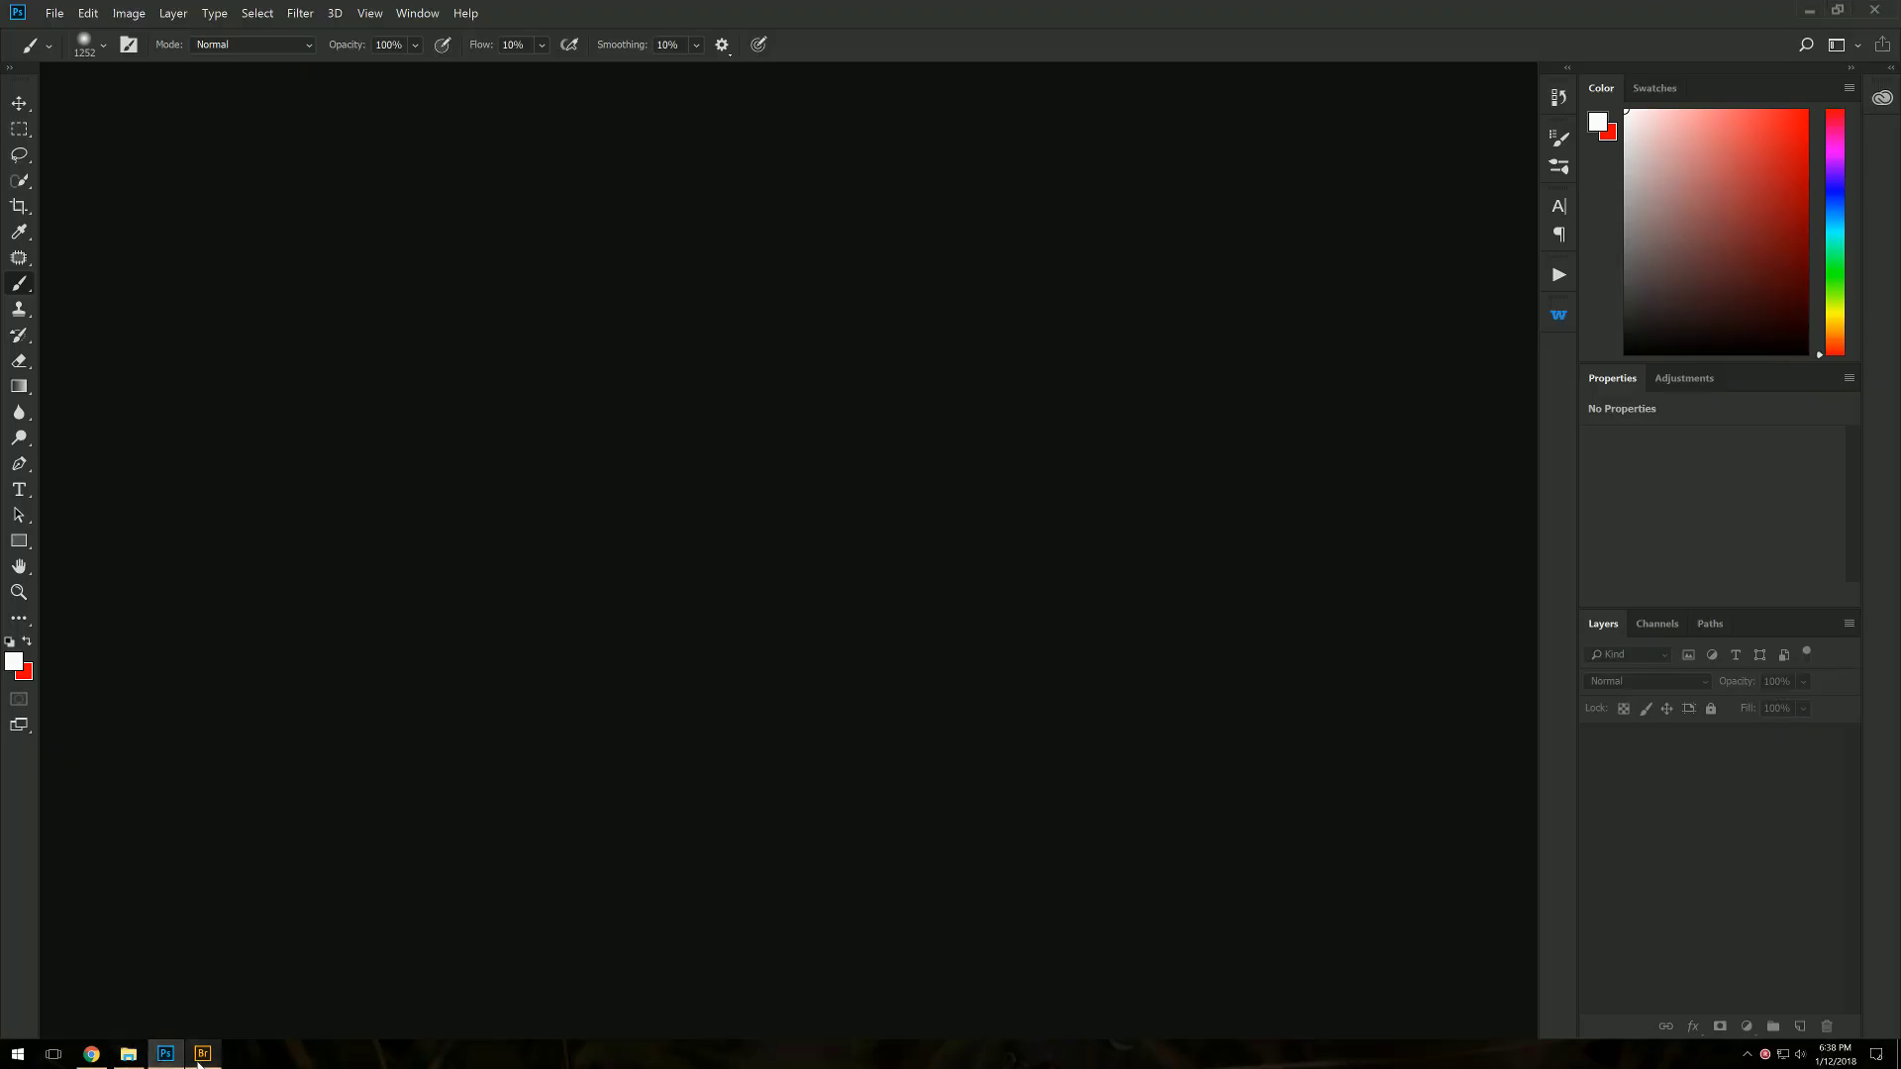
click(129, 1054)
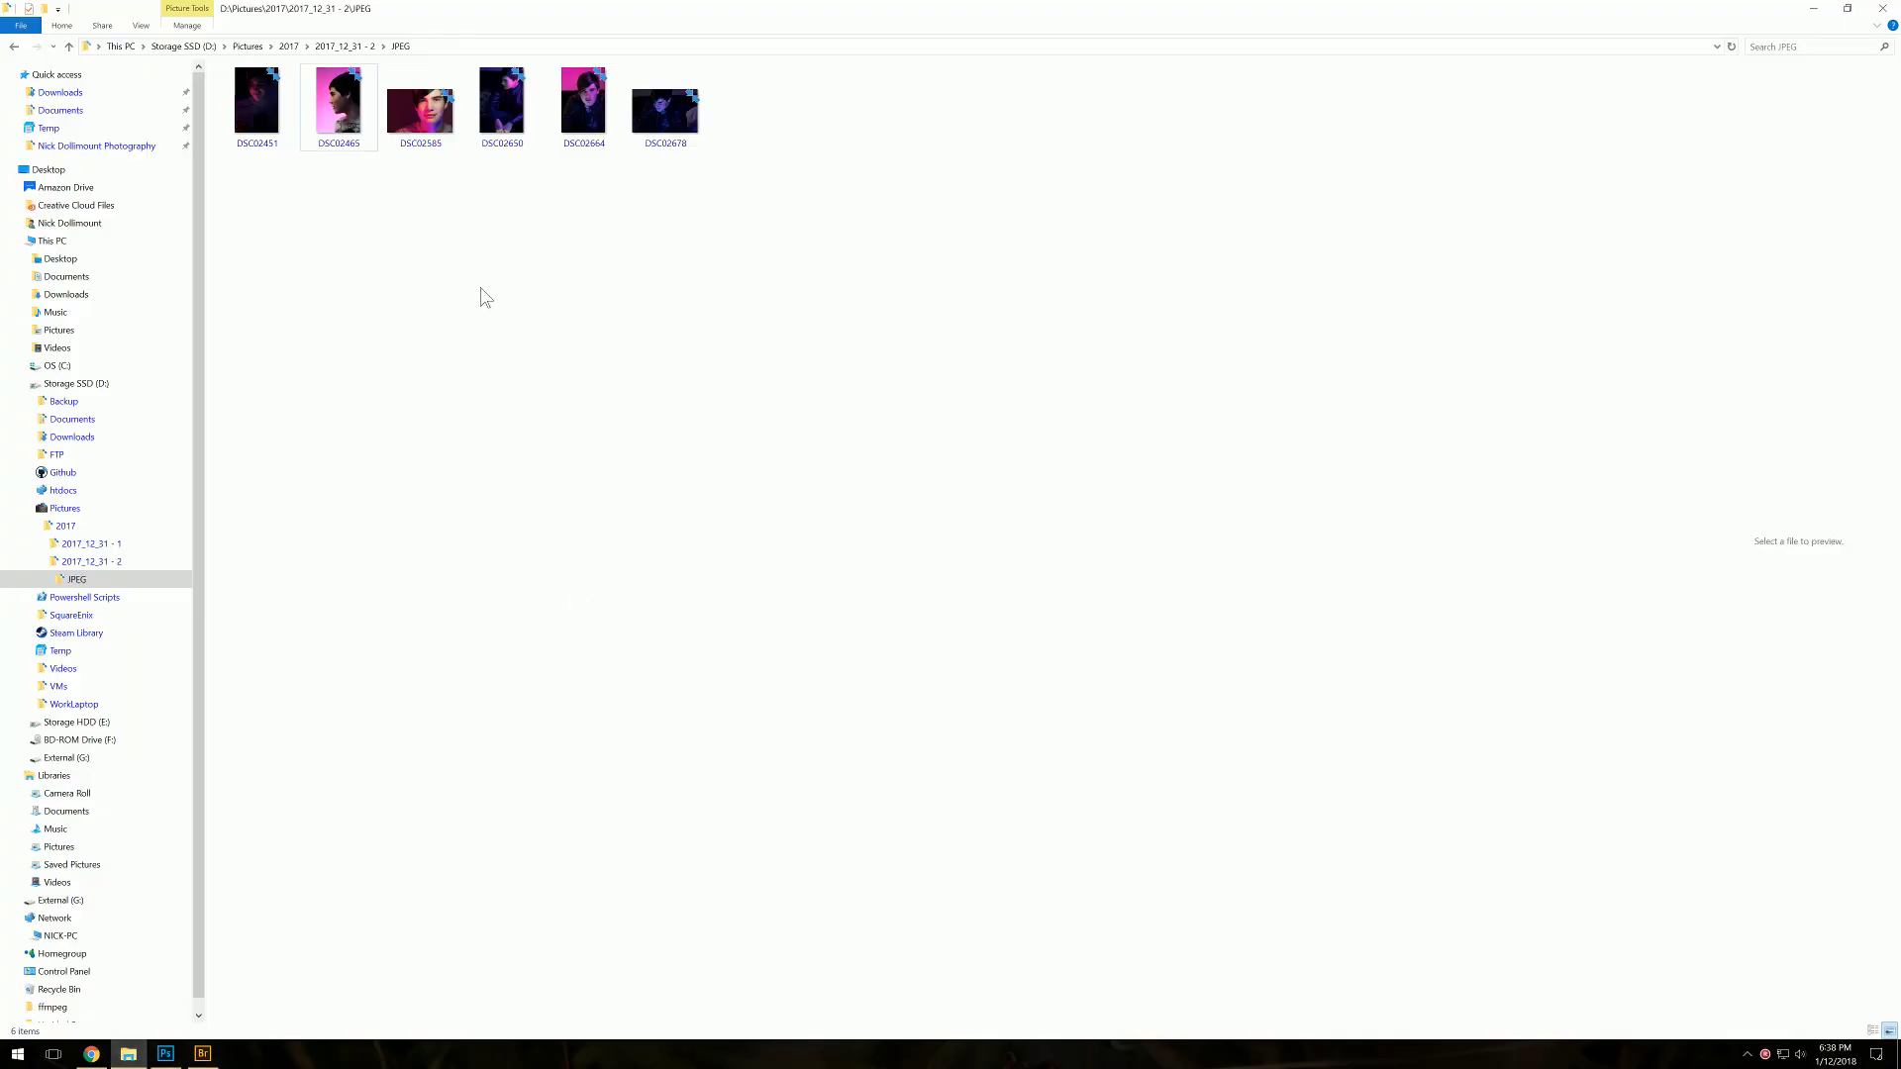
click(584, 108)
drag(586, 147, 451, 424)
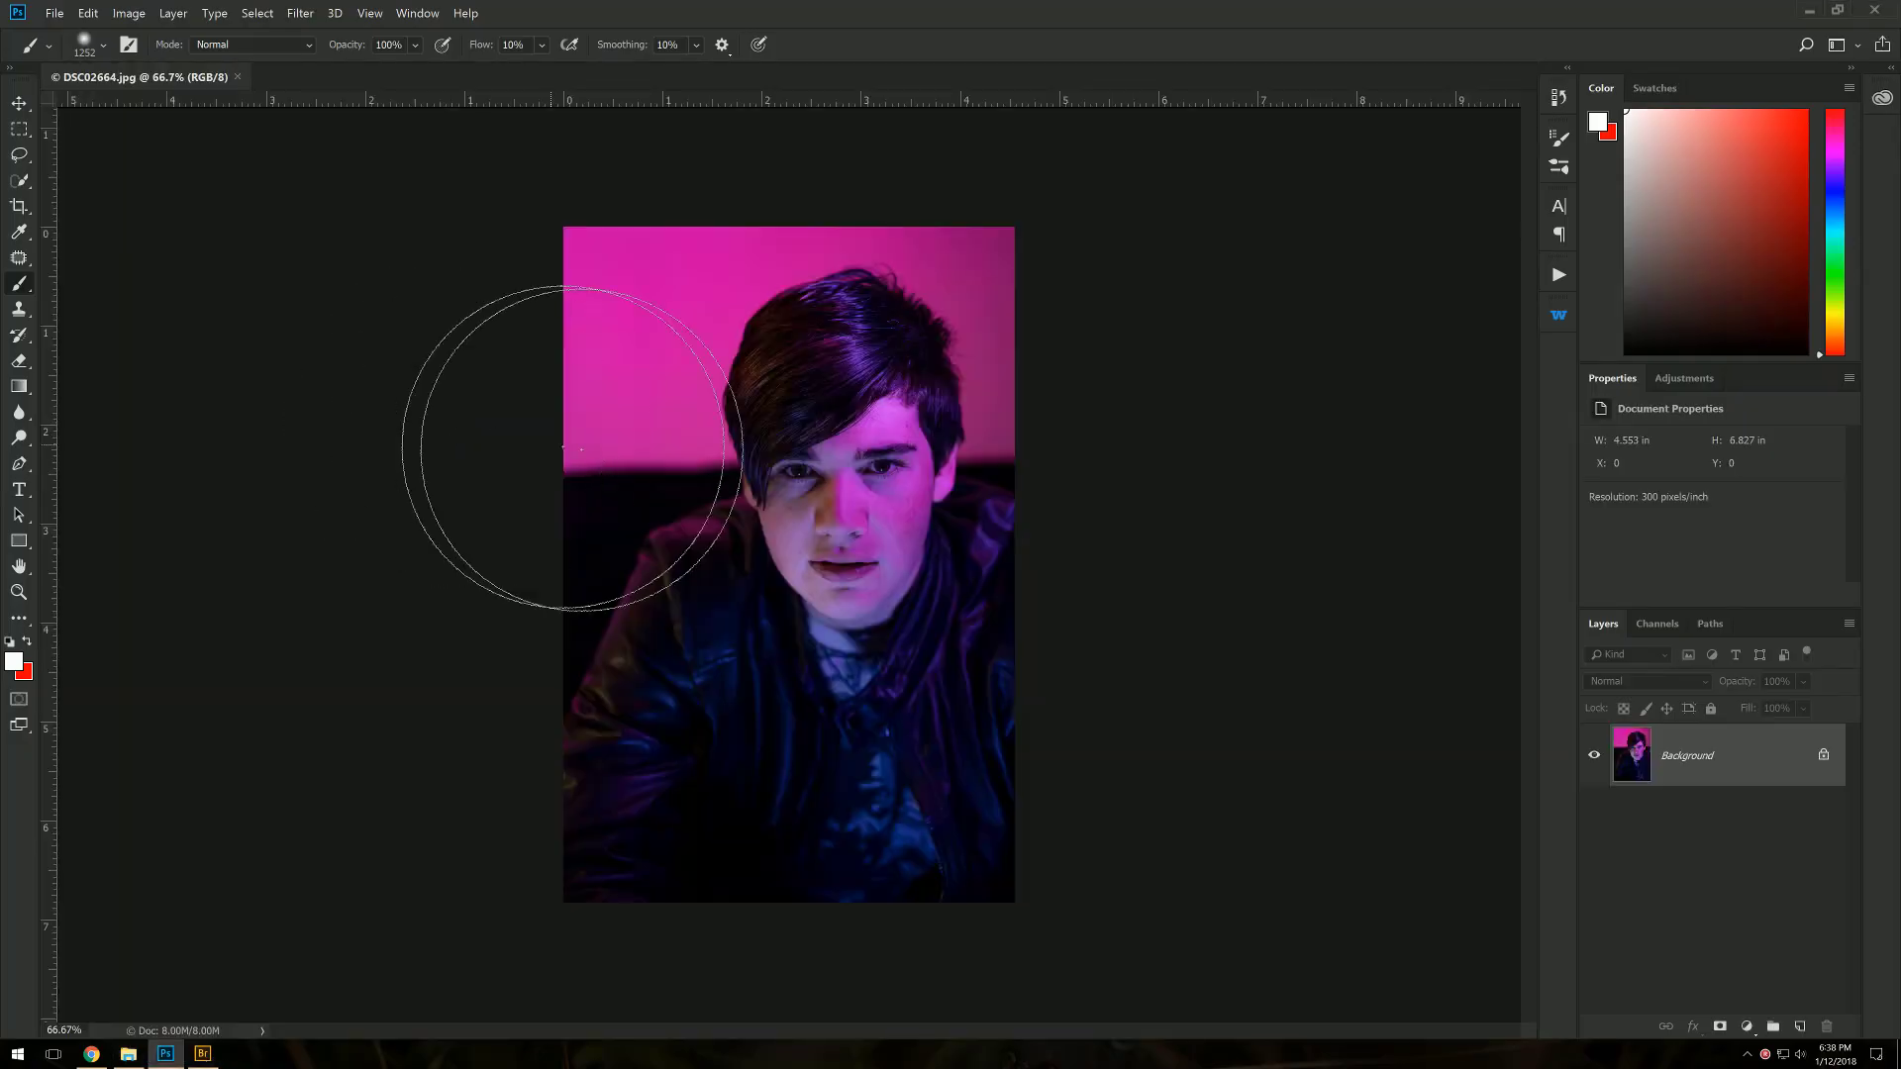
Run the Dodge & Burn action from the Contrast set on the portrait and expand the Dodge & Burn layer group
click(1556, 276)
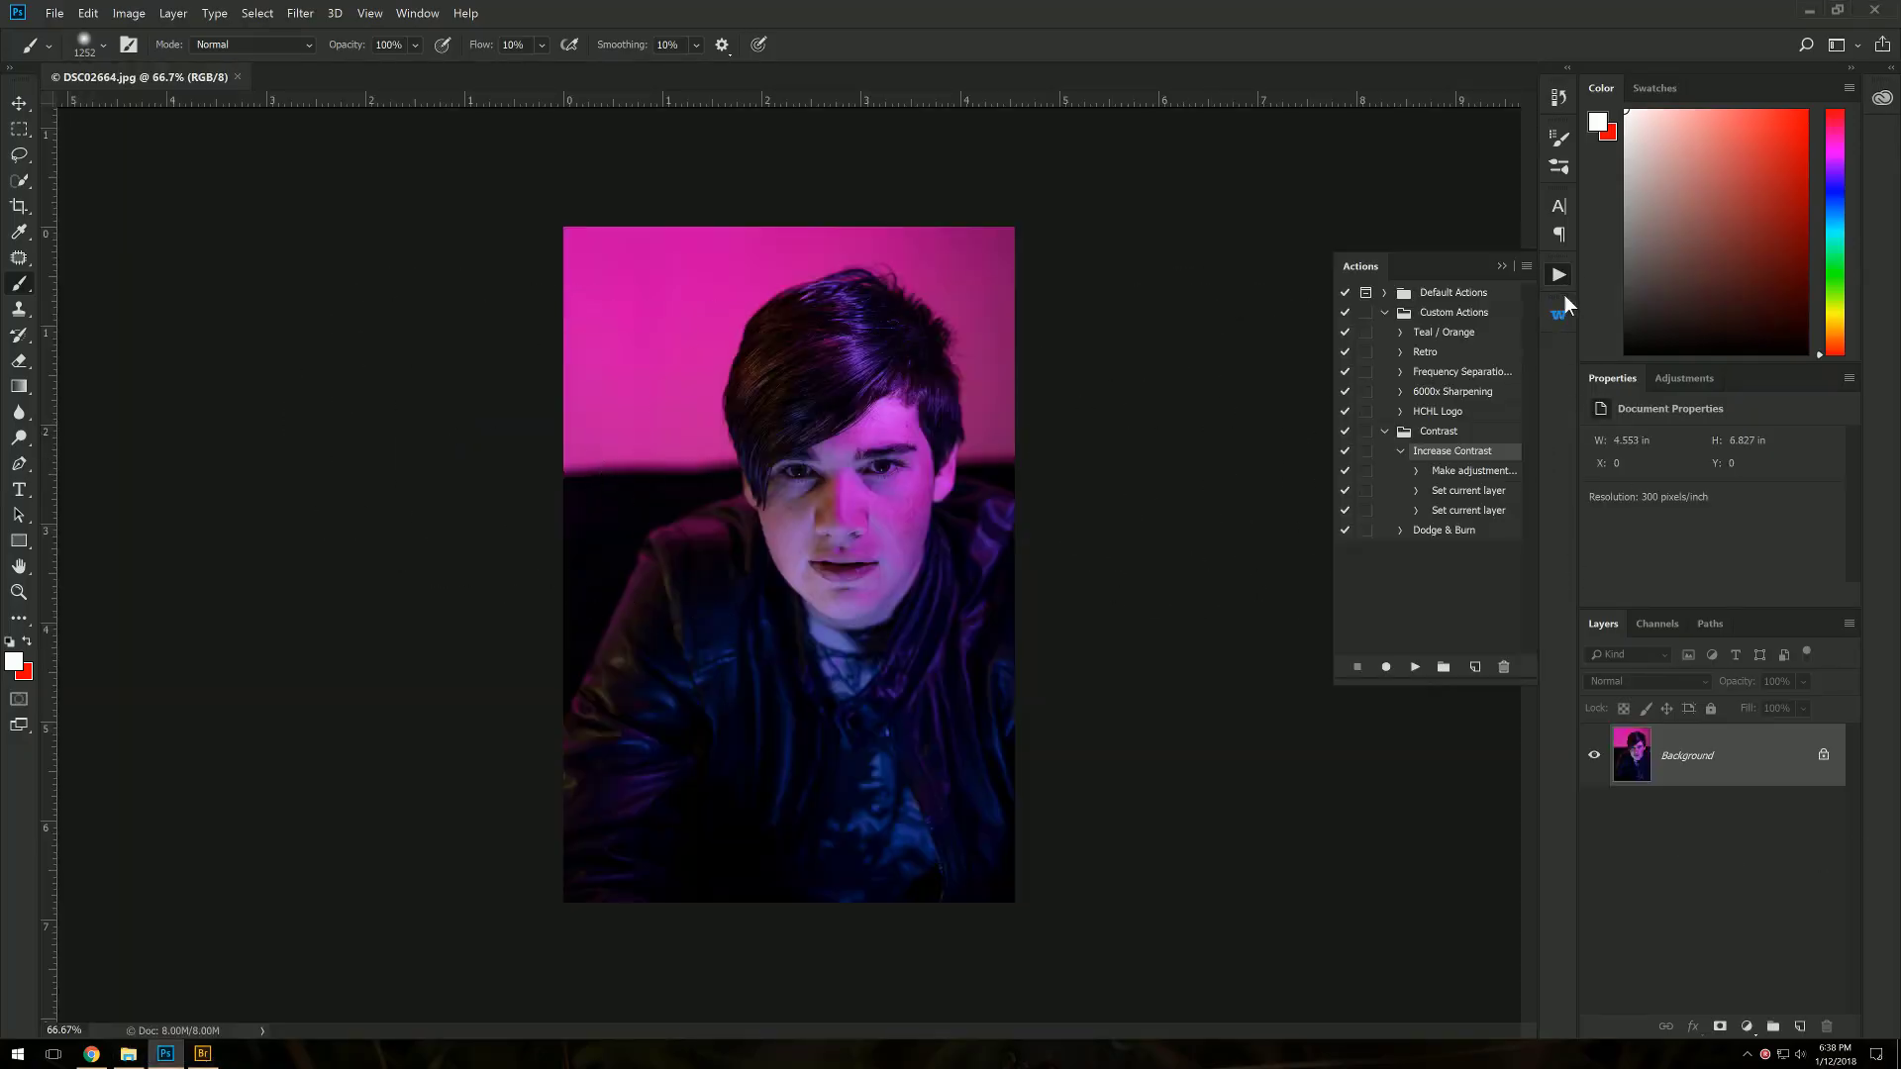
click(1429, 534)
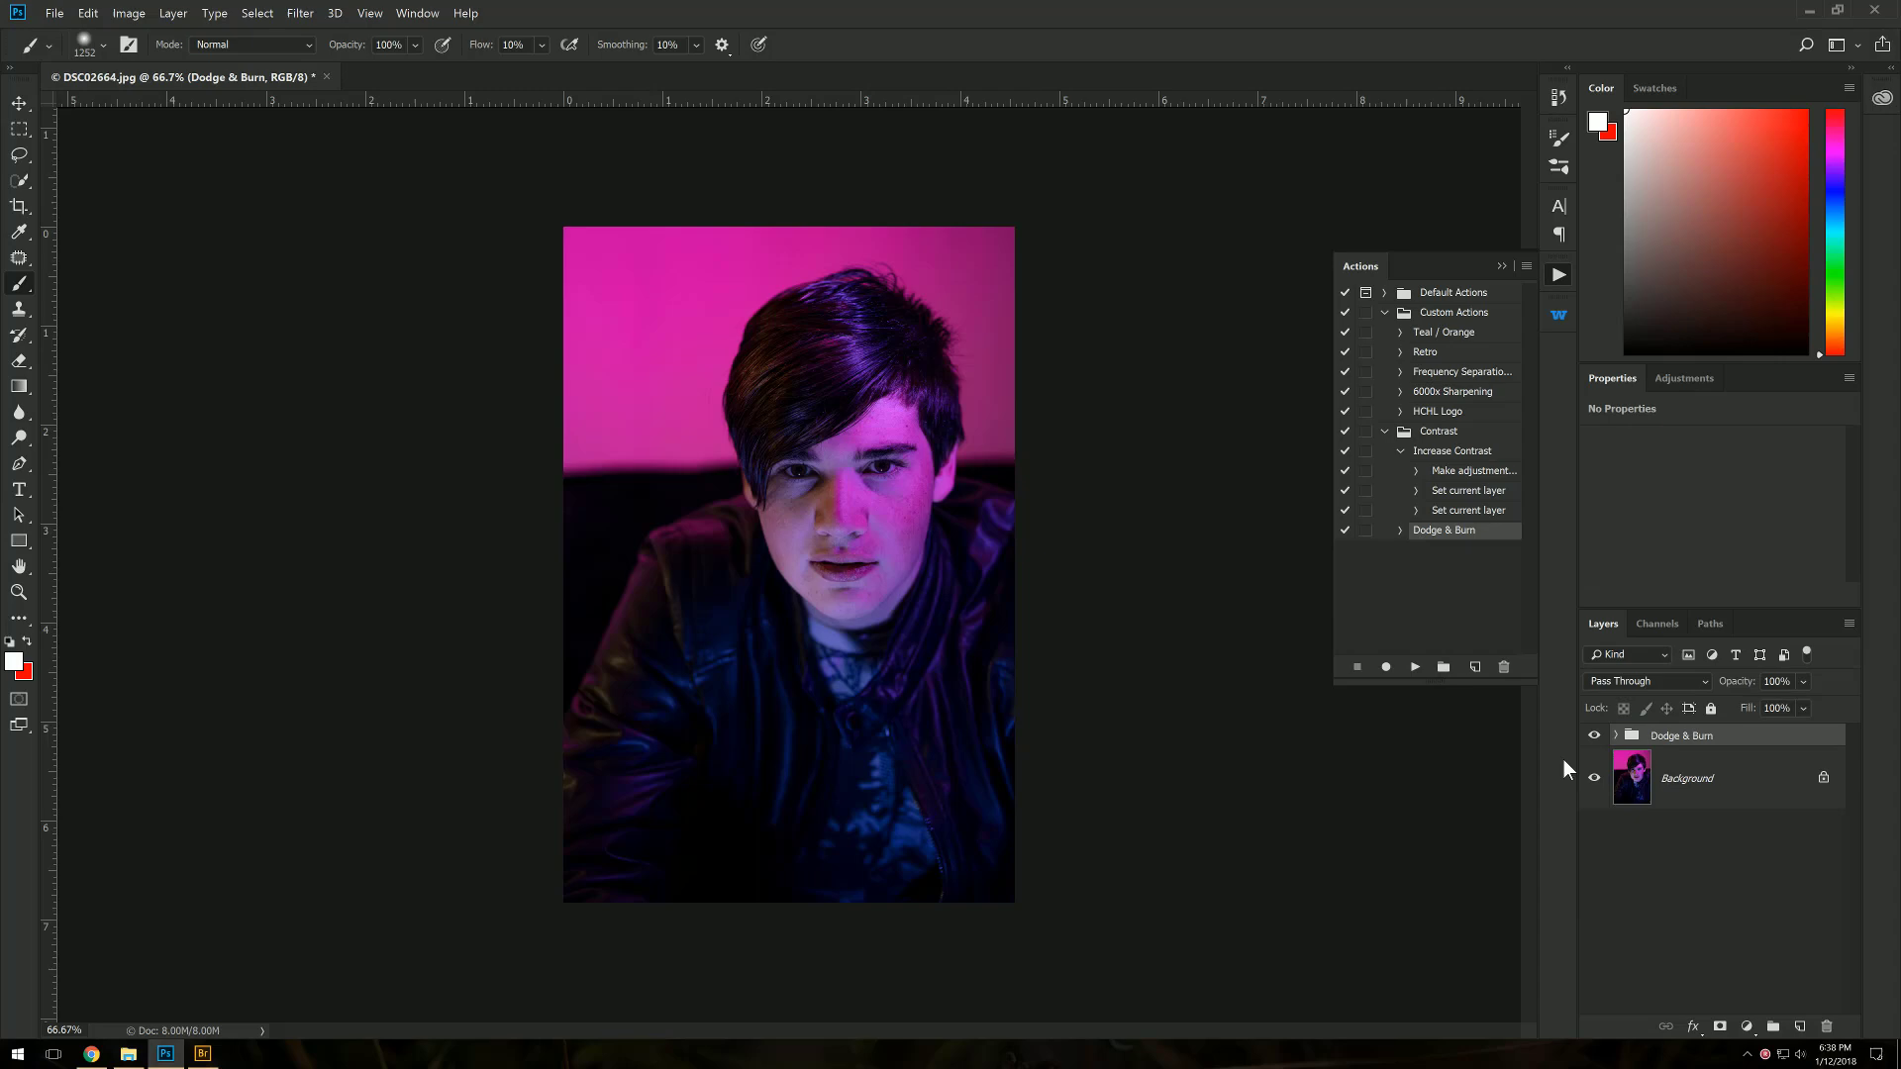
click(1683, 778)
key(z)
drag(847, 520, 1247, 627)
click(1615, 736)
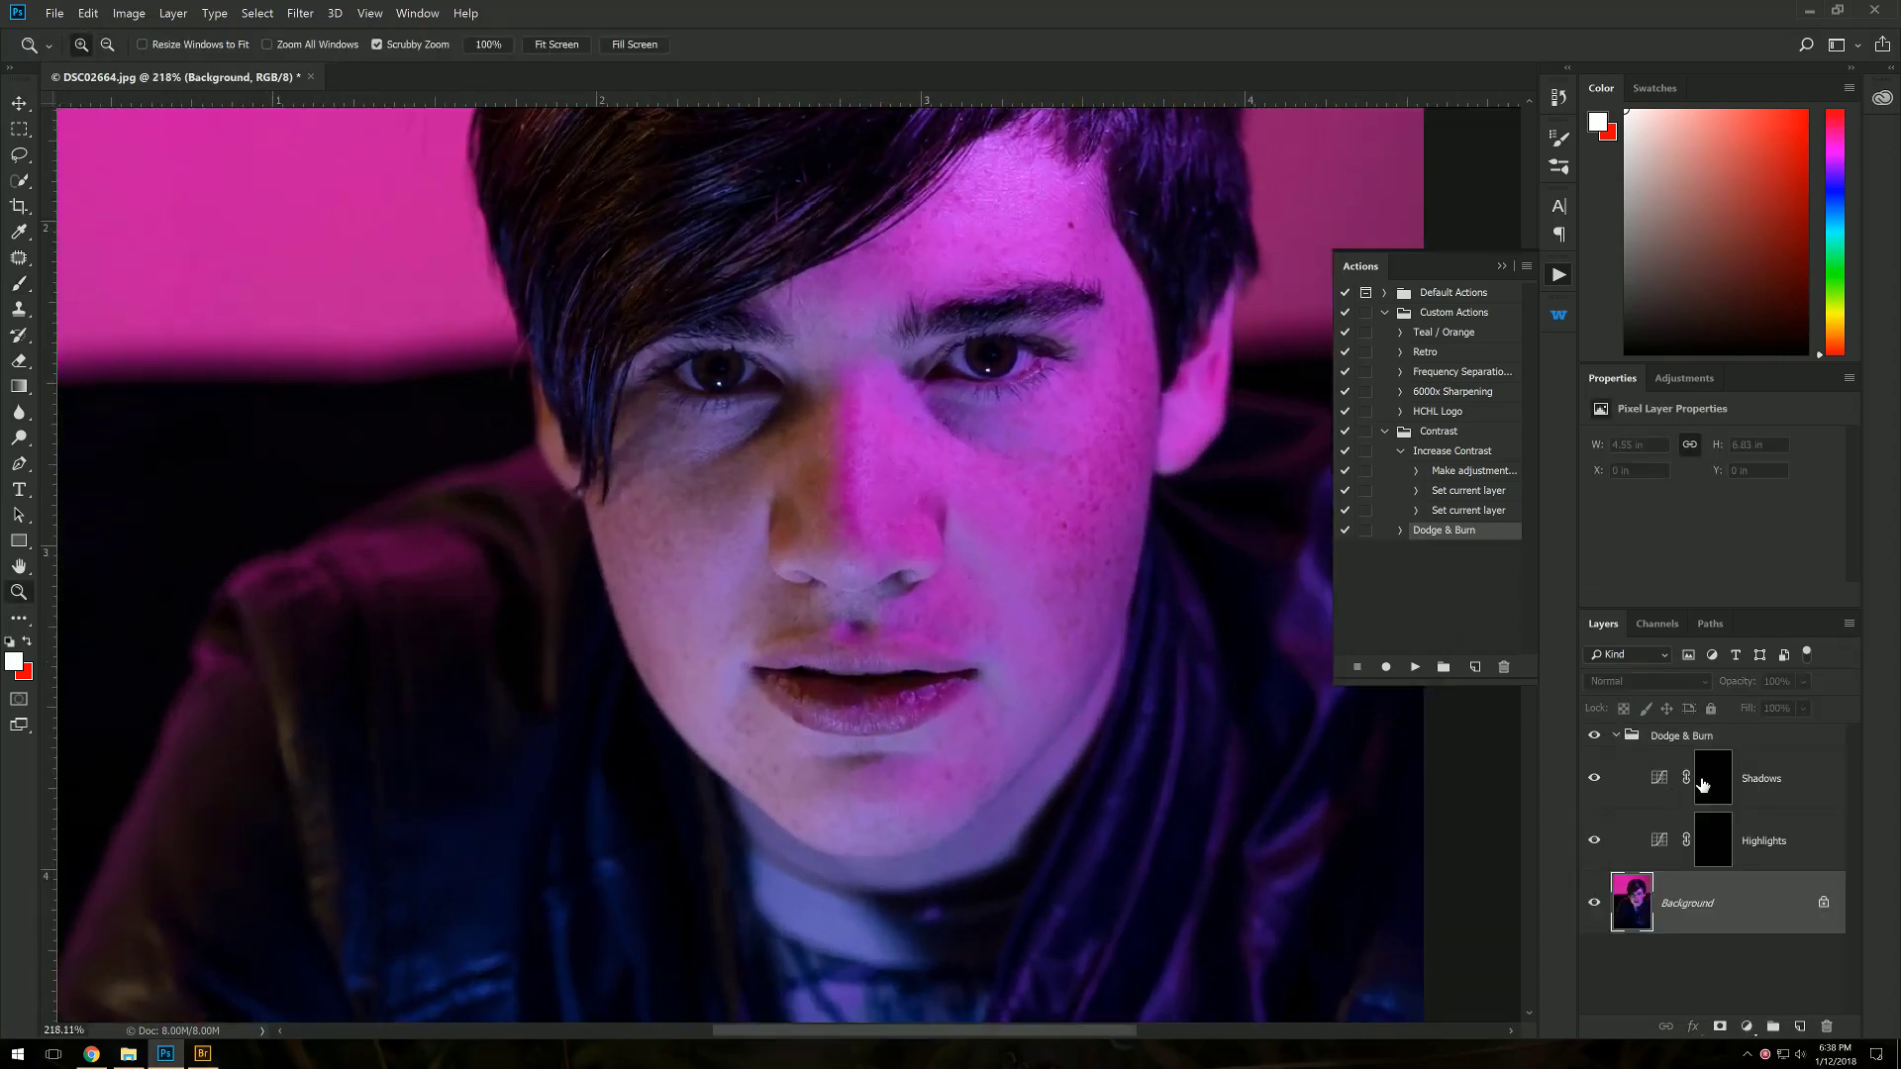
Paint white on the Highlights layer mask around the eyes, nose and cheeks with a smaller brush at 10% flow
click(1712, 785)
click(1725, 856)
key(b)
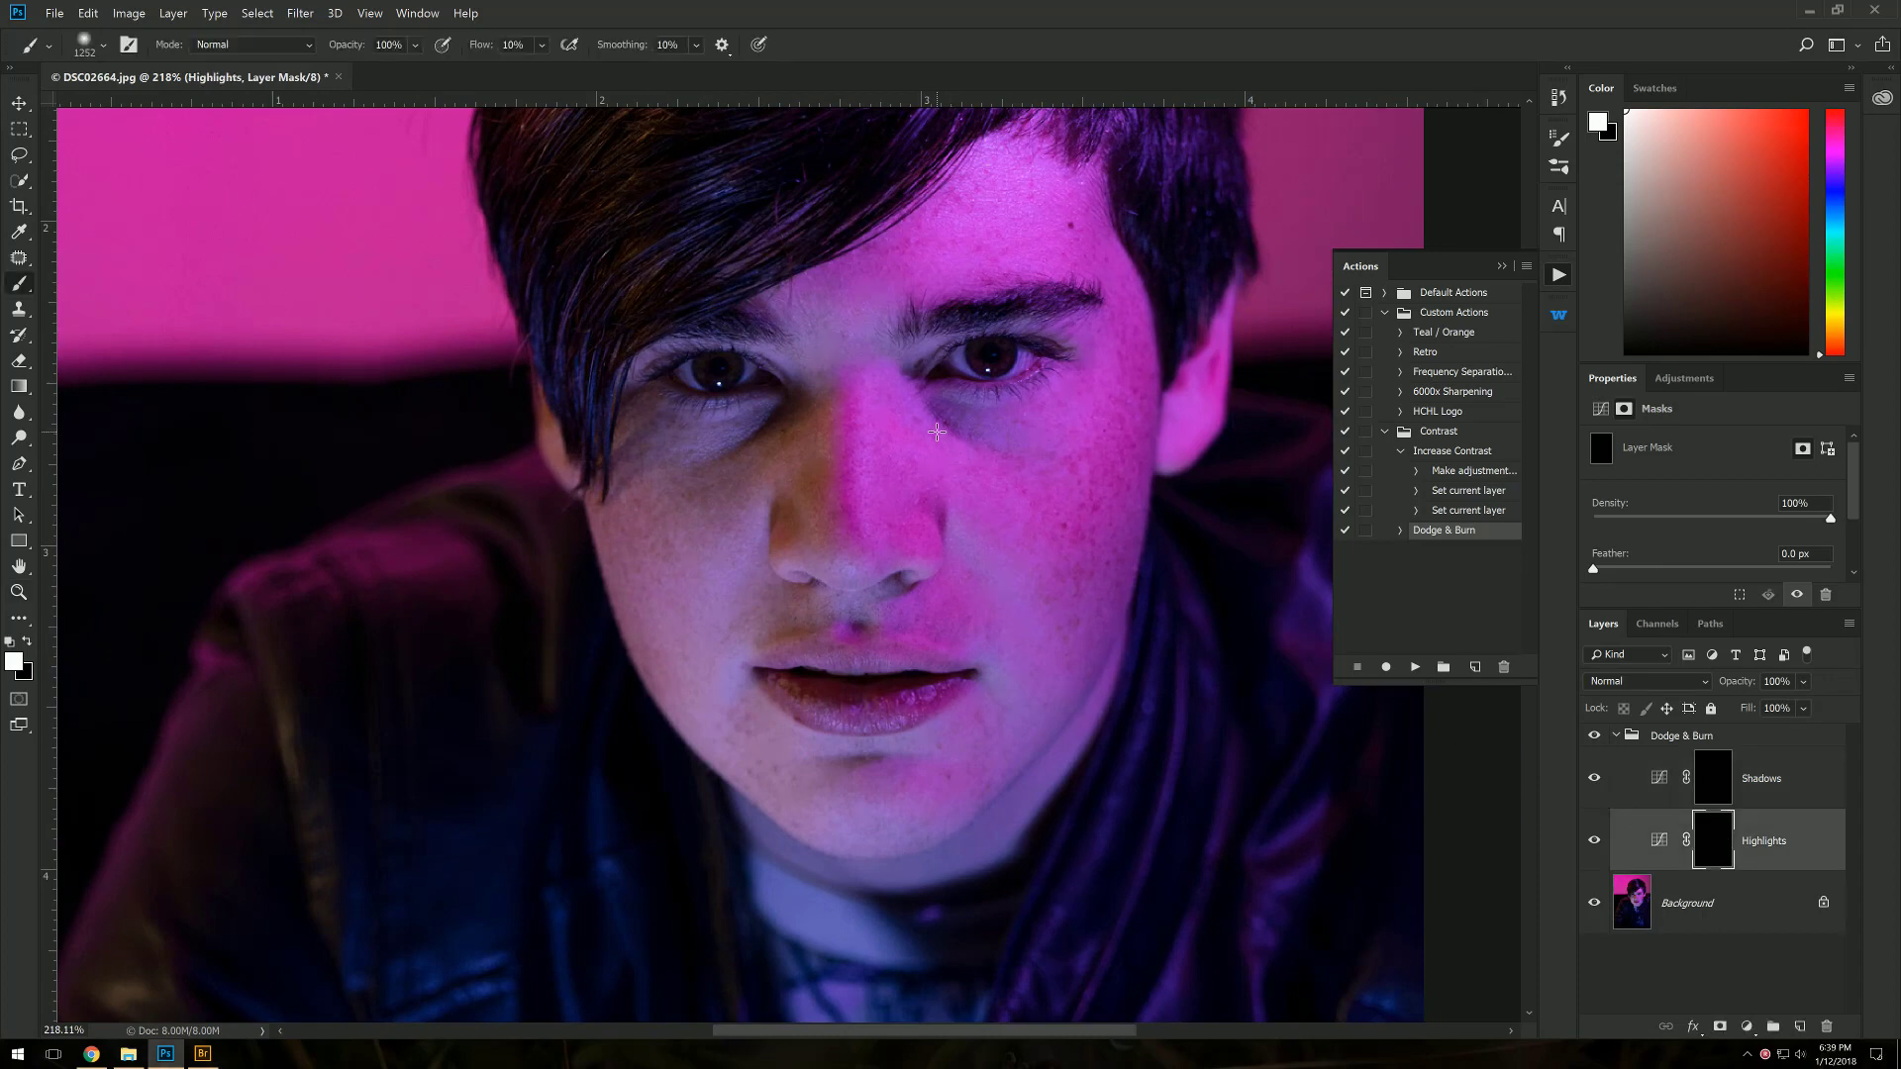
drag(955, 413, 124, 479)
mouse_move(836, 470)
mouse_down()
mouse_move(512, 509)
mouse_move(534, 495)
mouse_up()
mouse_move(976, 554)
mouse_down()
mouse_move(1045, 591)
mouse_move(1024, 615)
mouse_up()
mouse_move(745, 508)
mouse_down()
mouse_move(762, 800)
mouse_move(953, 596)
mouse_up()
mouse_move(837, 472)
mouse_down()
mouse_move(849, 535)
mouse_move(864, 306)
mouse_move(924, 405)
mouse_move(983, 339)
mouse_move(1028, 336)
mouse_up()
mouse_move(679, 342)
mouse_down()
mouse_move(771, 412)
mouse_move(690, 450)
mouse_move(665, 497)
mouse_move(767, 527)
mouse_up()
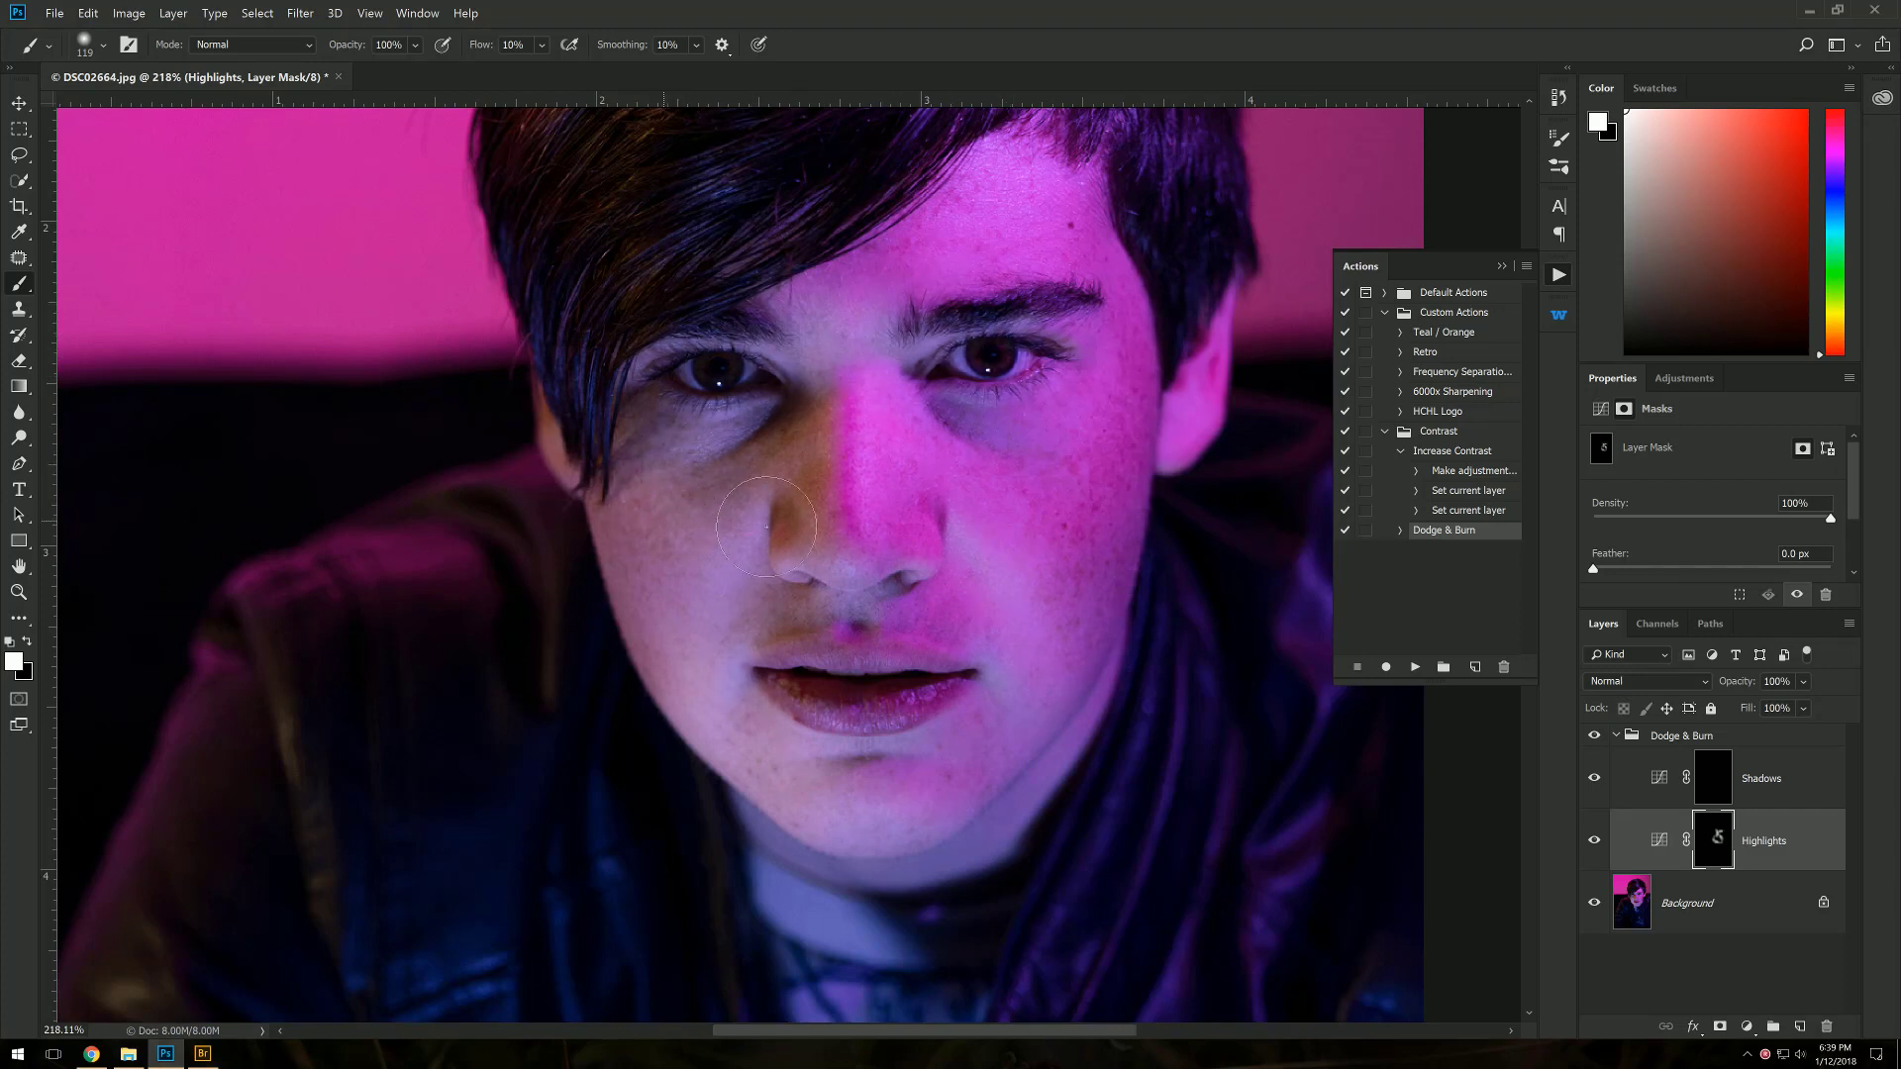
drag(1058, 425, 947, 438)
Switch to Adobe Bridge and return to the Approved photos in the 2017_12_31 - 2 folder
mouse_move(203, 1059)
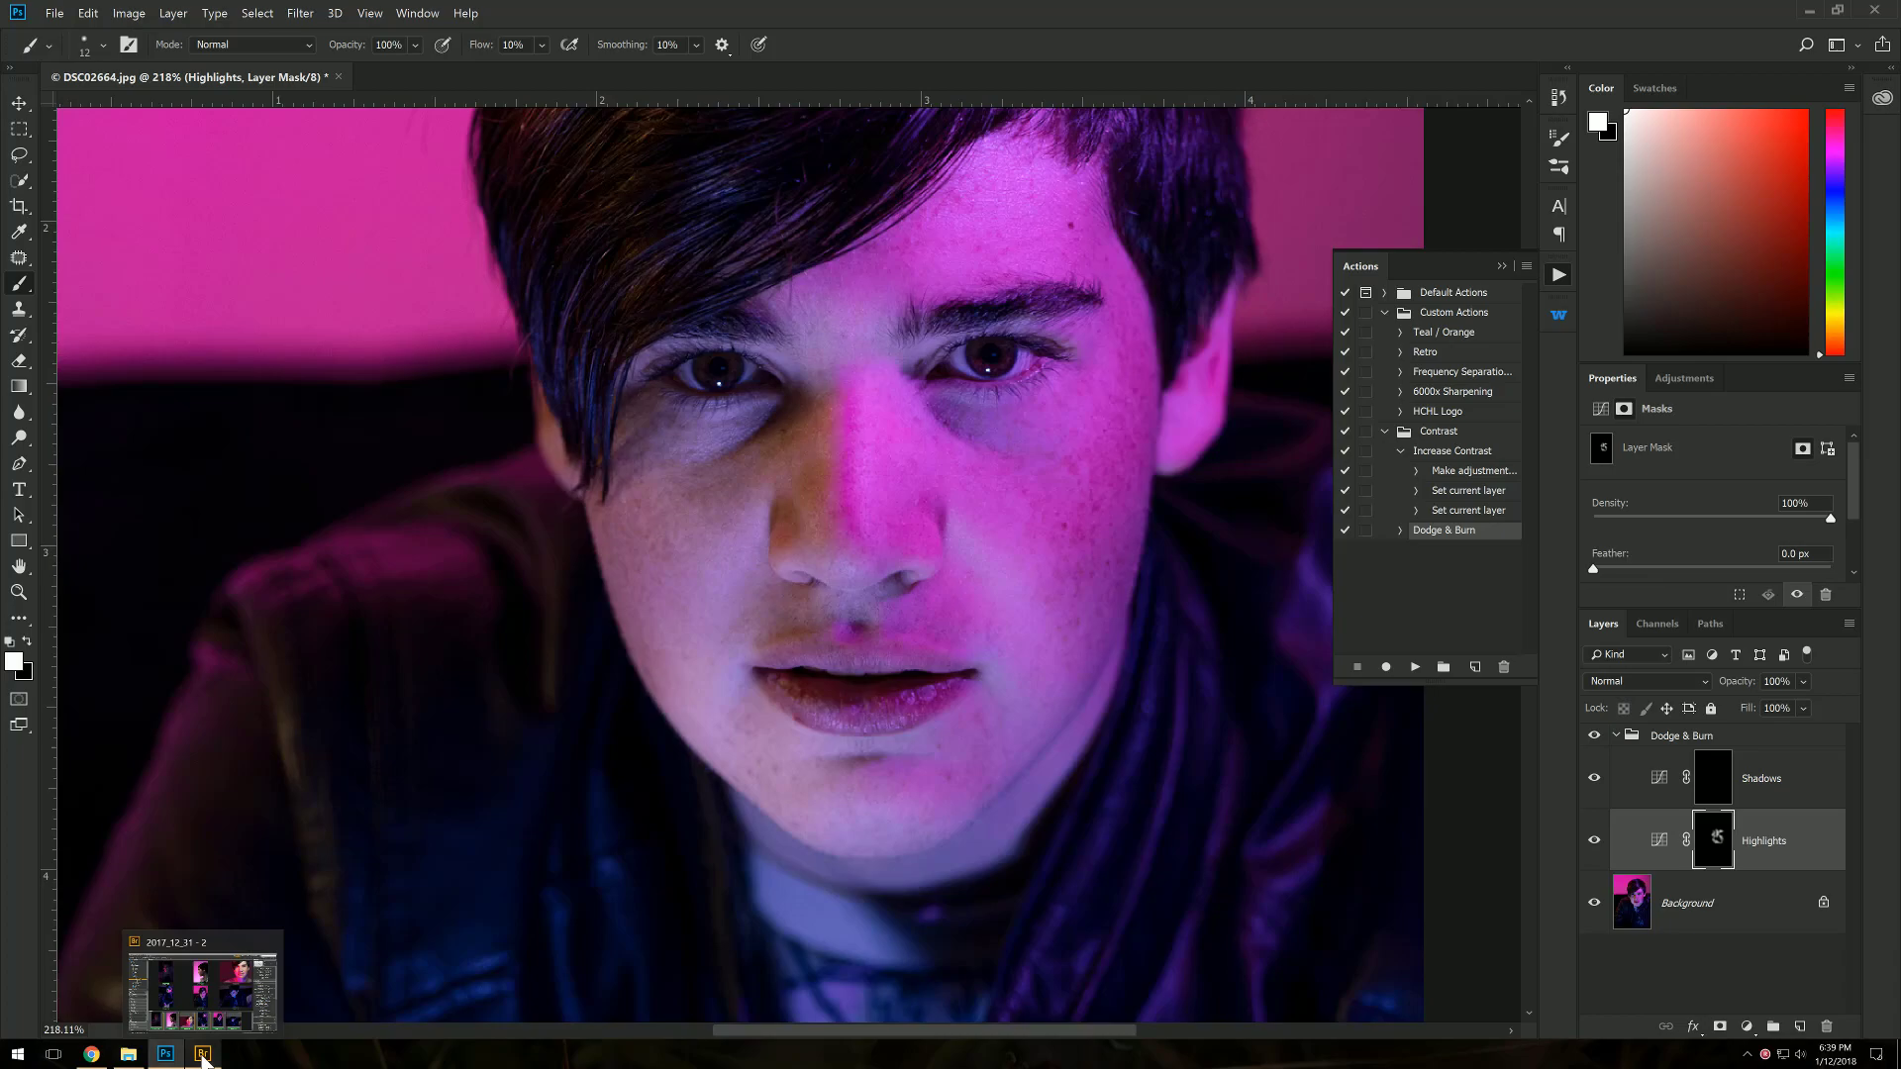
click(203, 1057)
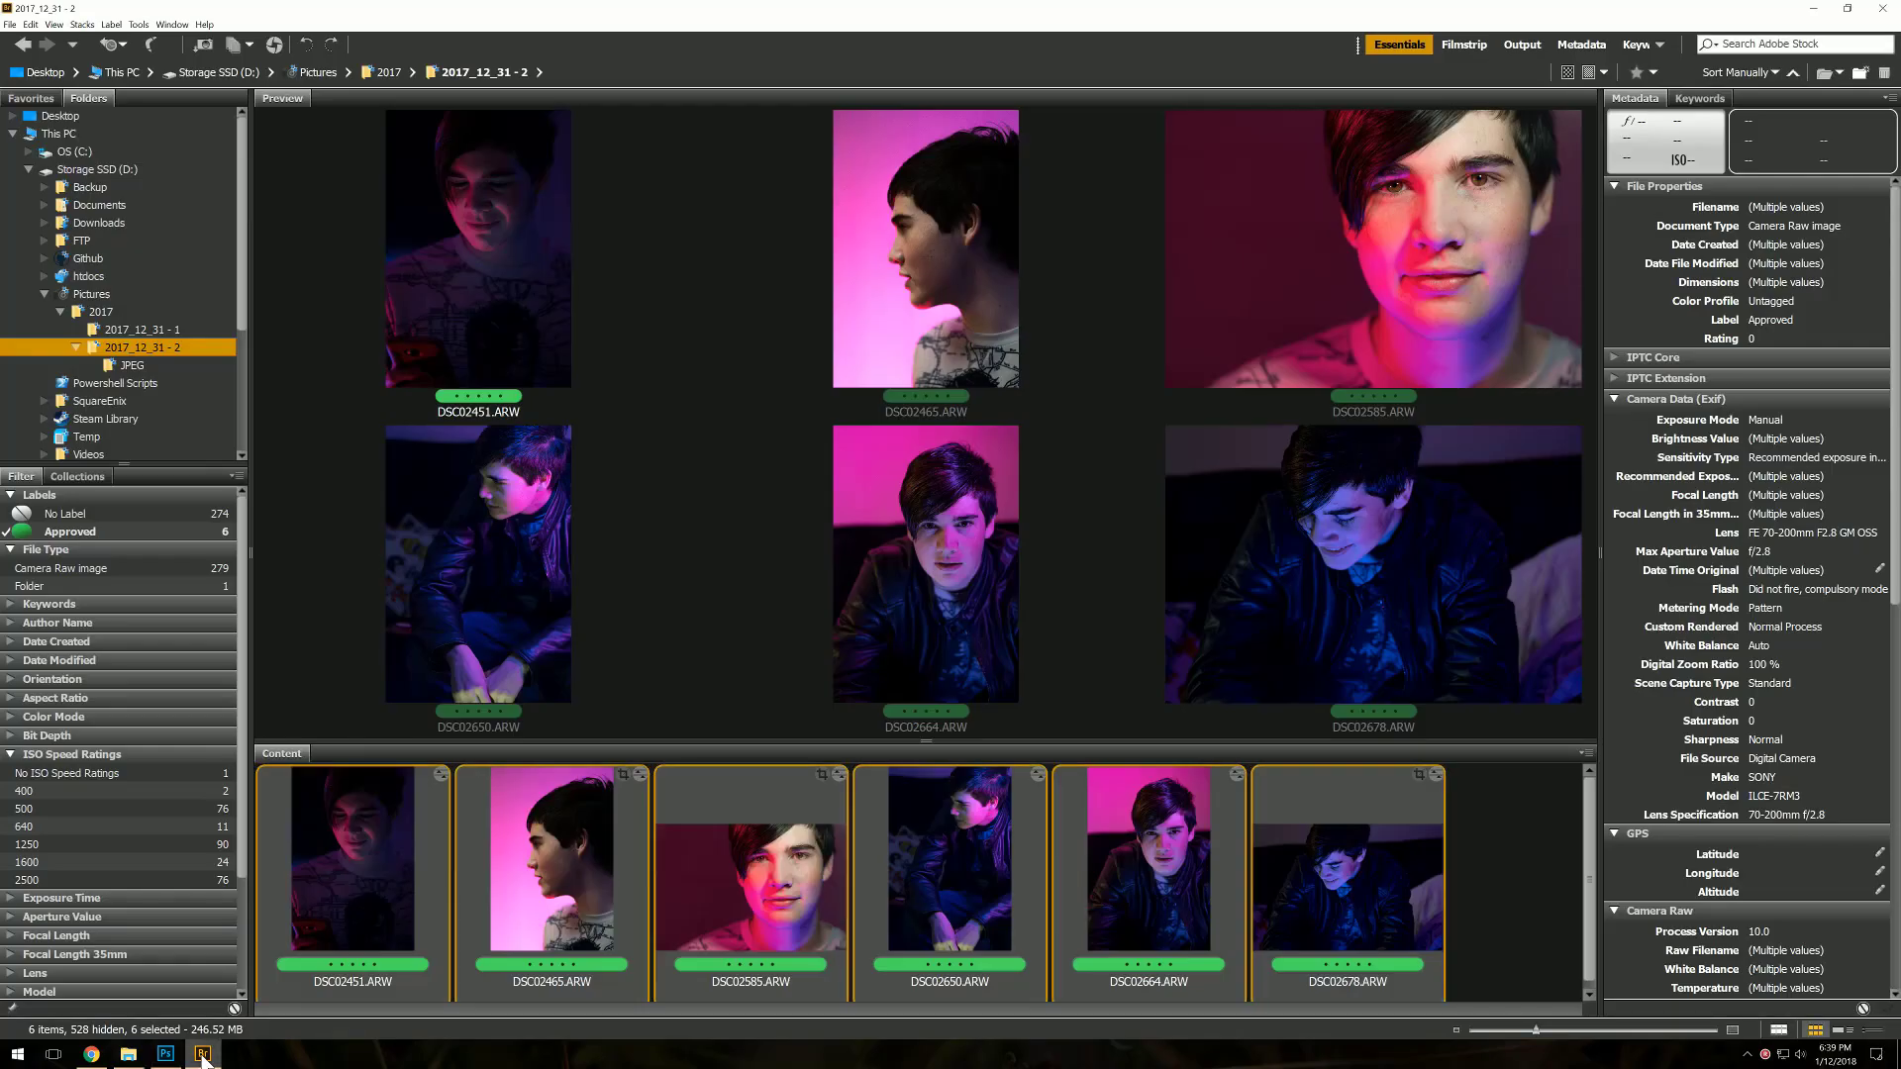